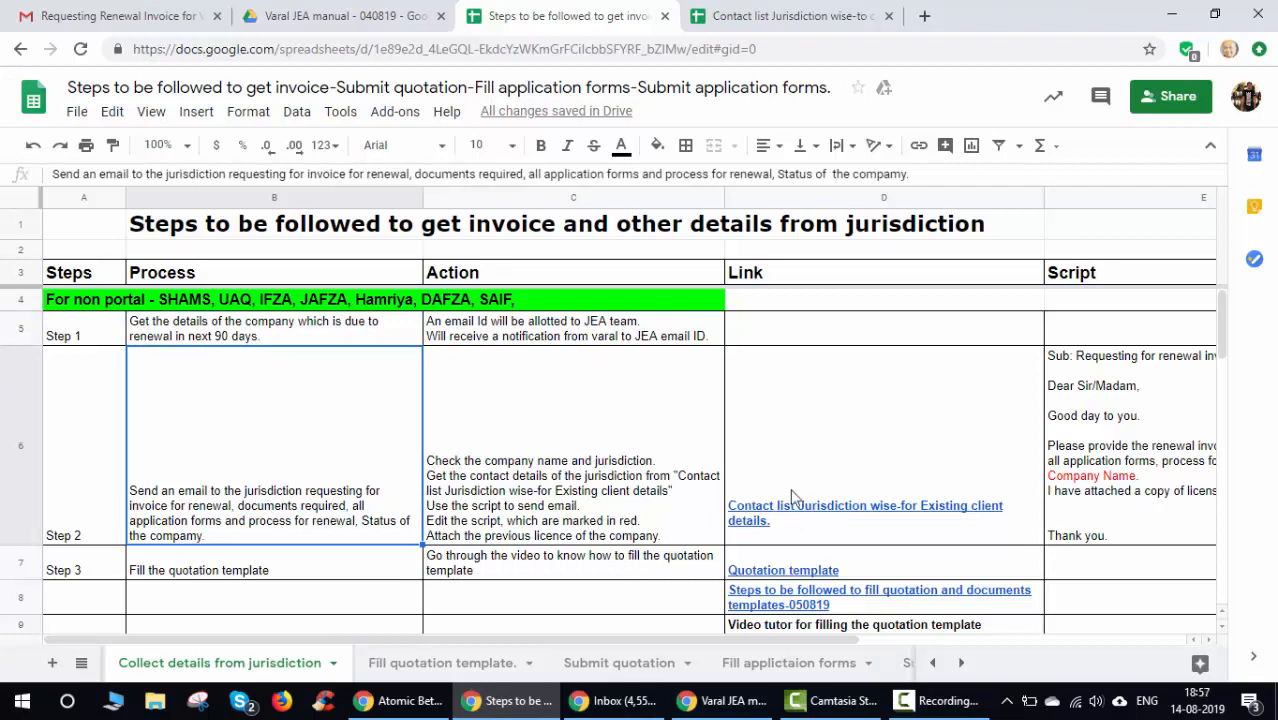
Review the Step 2 contact list and renewal invoice email script, plus the Step 3 quotation template instructions
{"action": "mouse_move", "coordinate": [752, 515]}
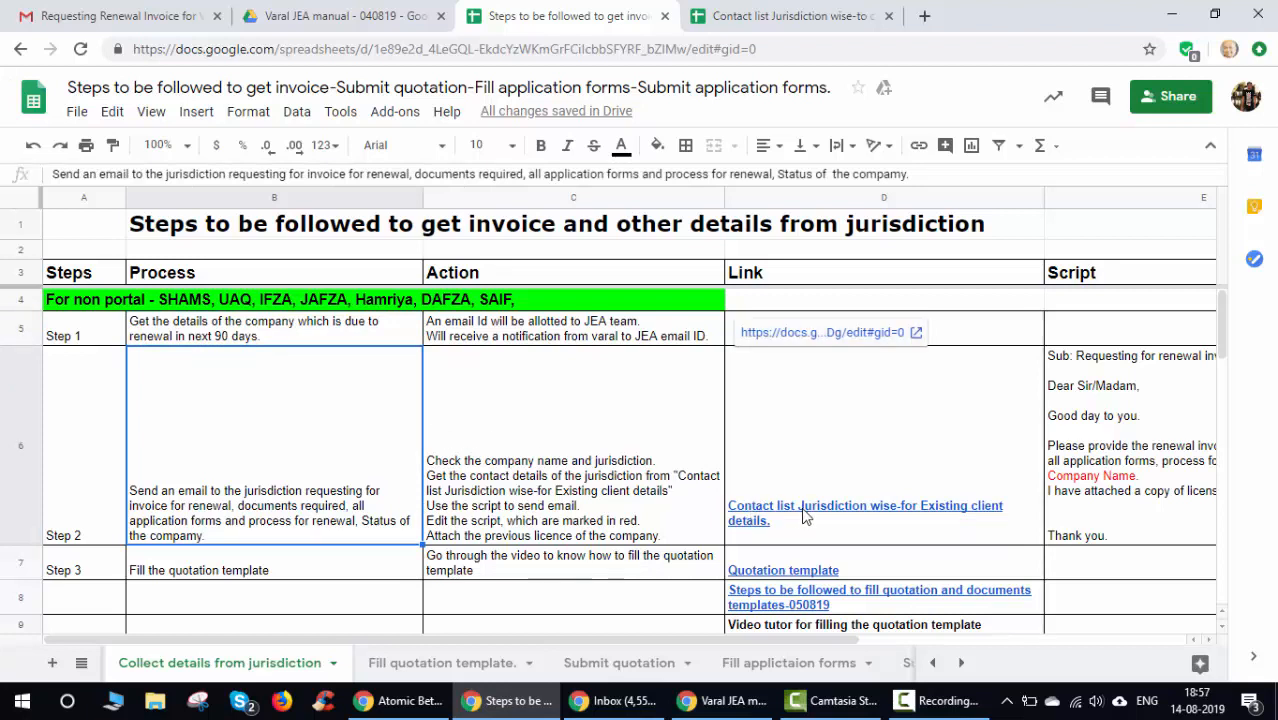
{"action": "left_click", "coordinate": [796, 512]}
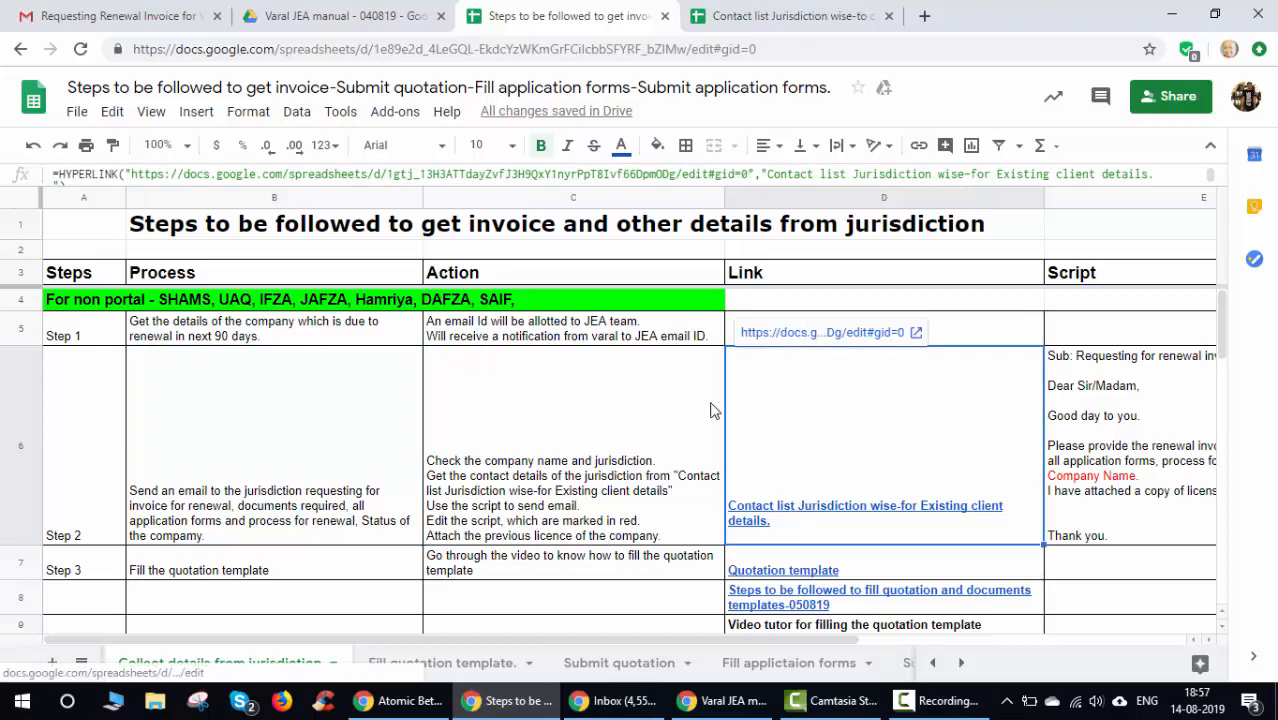
{"action": "left_click", "coordinate": [266, 455]}
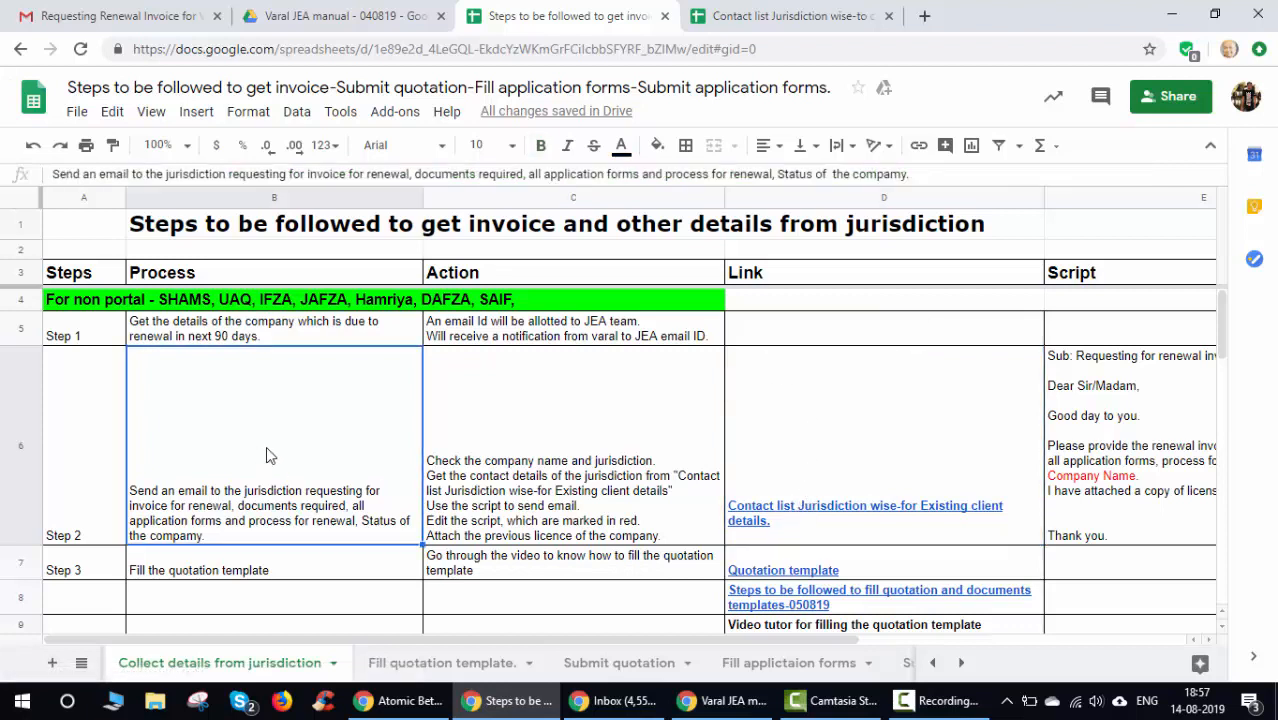
{"action": "left_click", "coordinate": [1122, 440]}
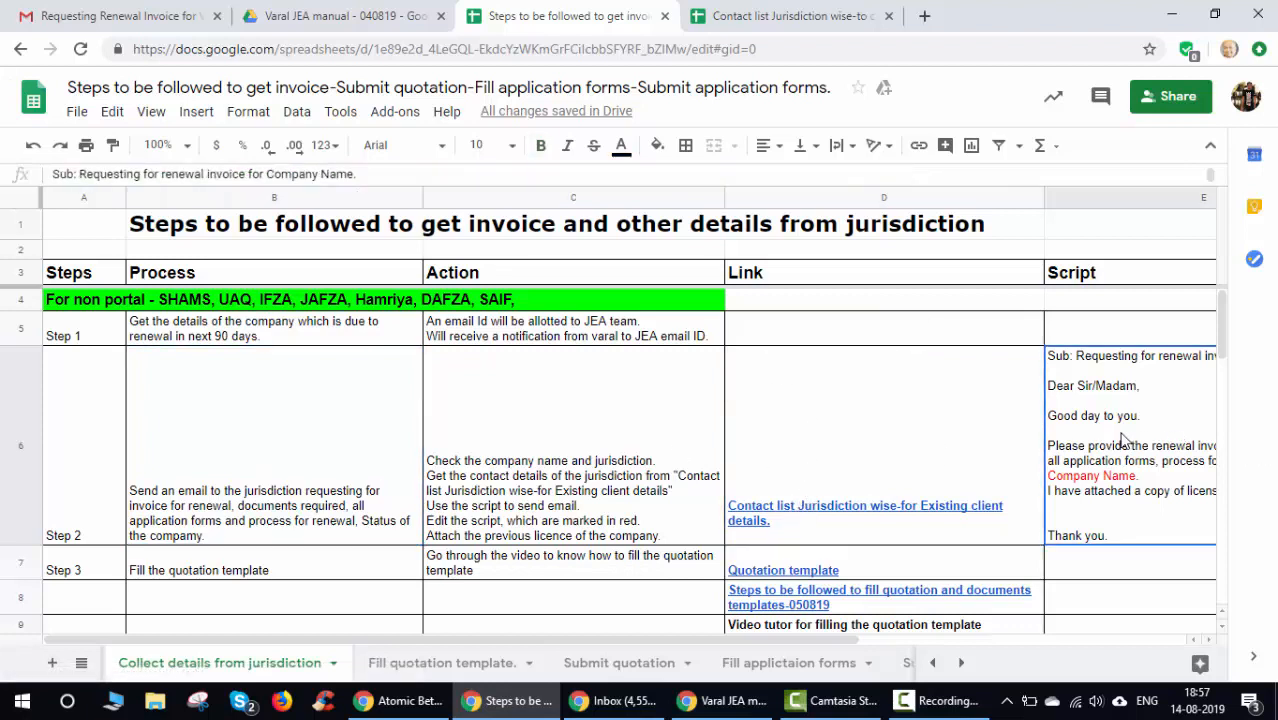
{"action": "left_click", "coordinate": [263, 569]}
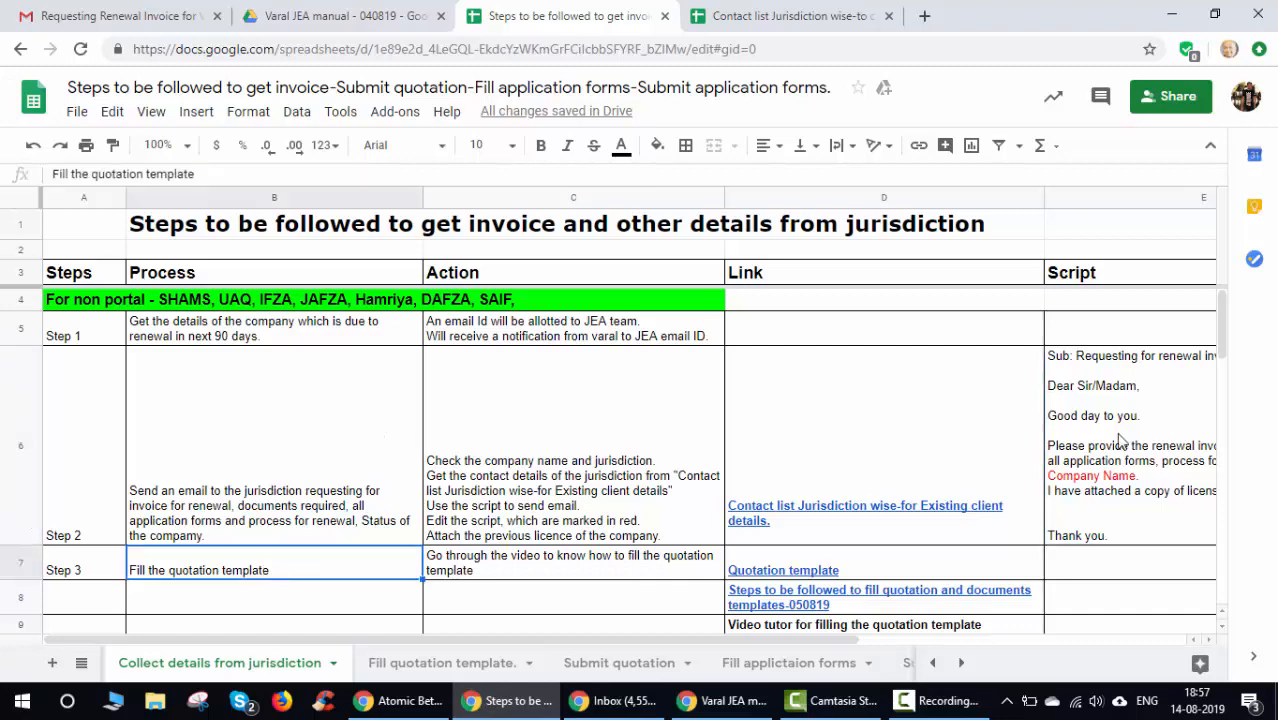
{"action": "scroll", "coordinate": [806, 578], "scroll_direction": "down", "scroll_amount": 1}
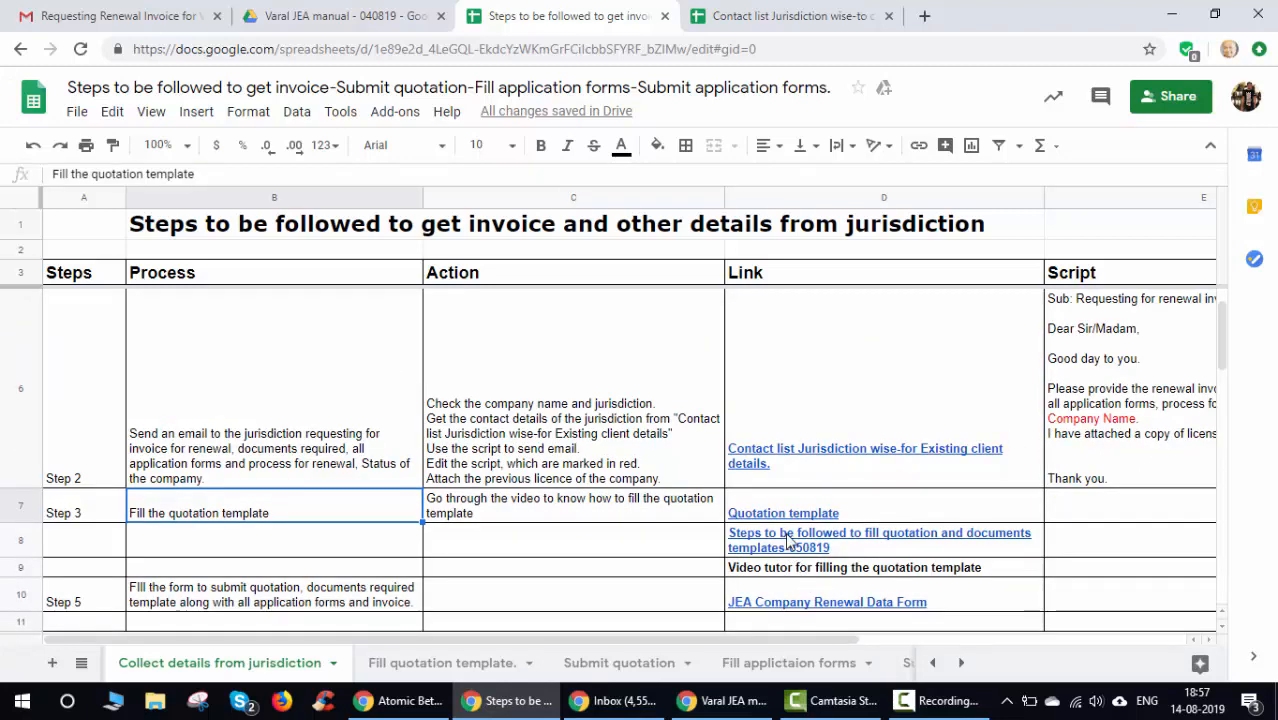
{"action": "left_click", "coordinate": [790, 538]}
{"action": "left_click", "coordinate": [645, 537]}
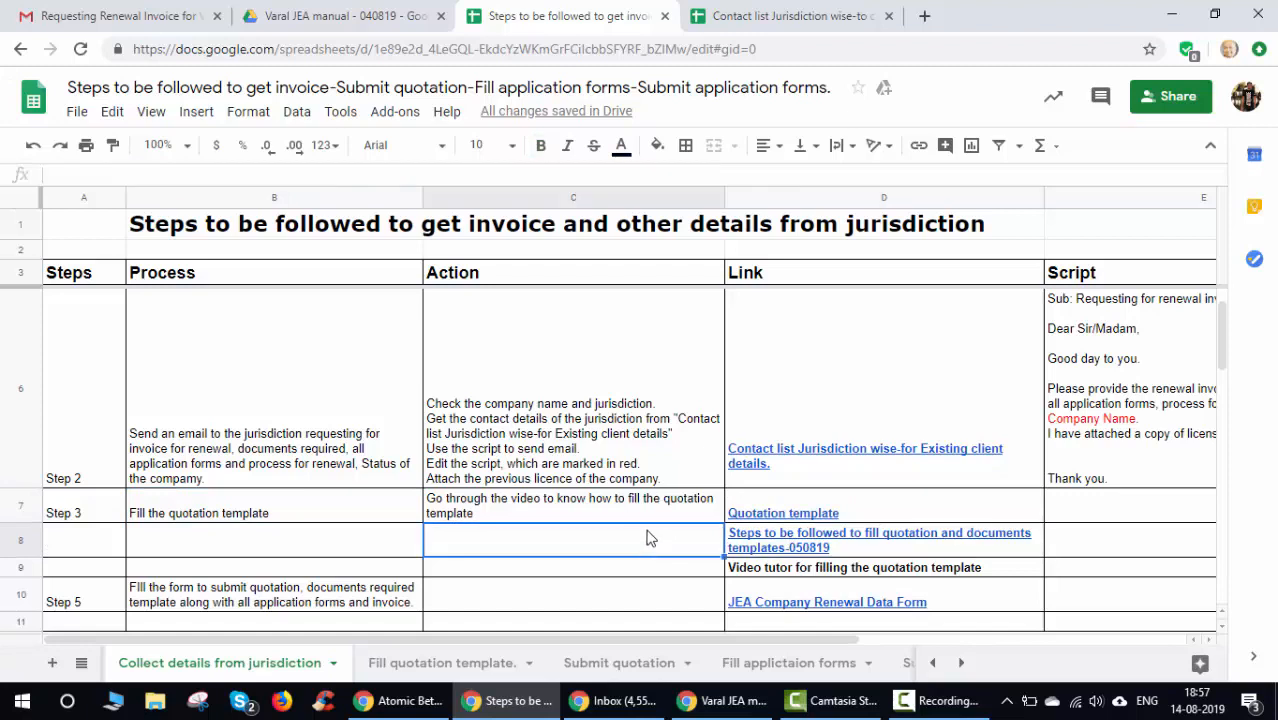
In the For portal jurisdictions section, preview the Steps to access portal-050819 link in D24
{"action": "scroll", "coordinate": [340, 444], "scroll_direction": "up", "scroll_amount": 1}
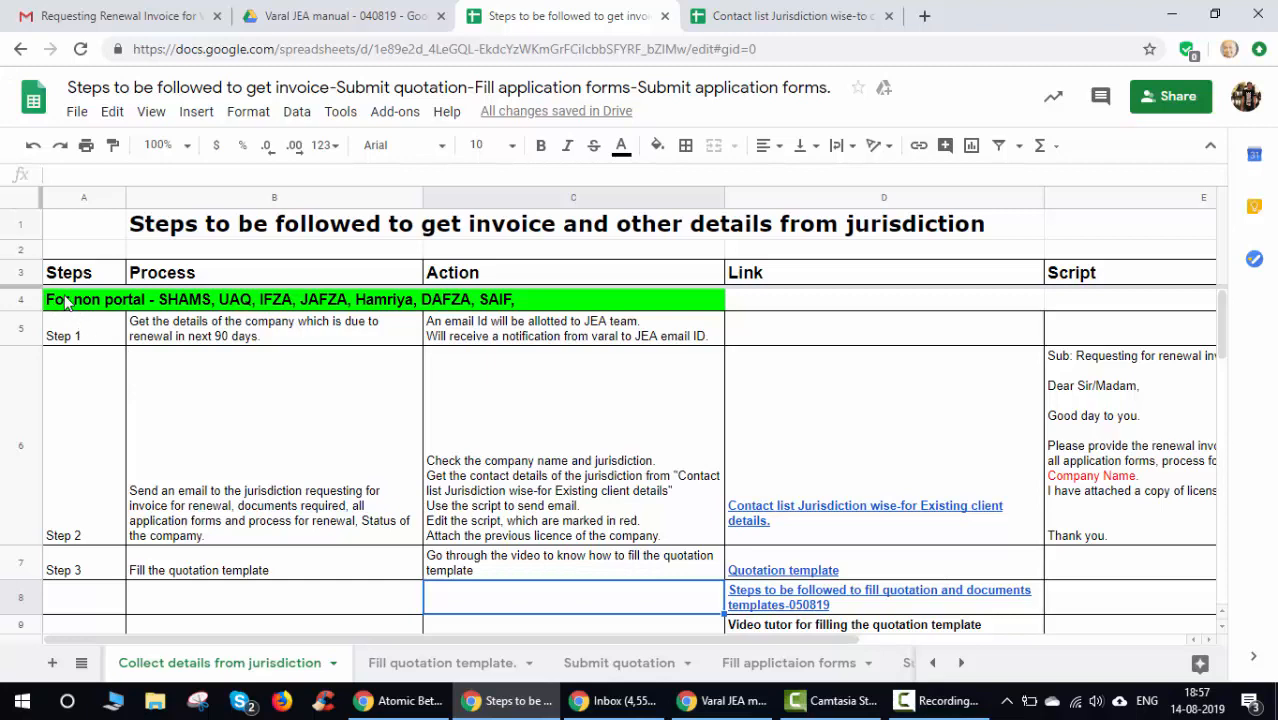
{"action": "left_click", "coordinate": [214, 411]}
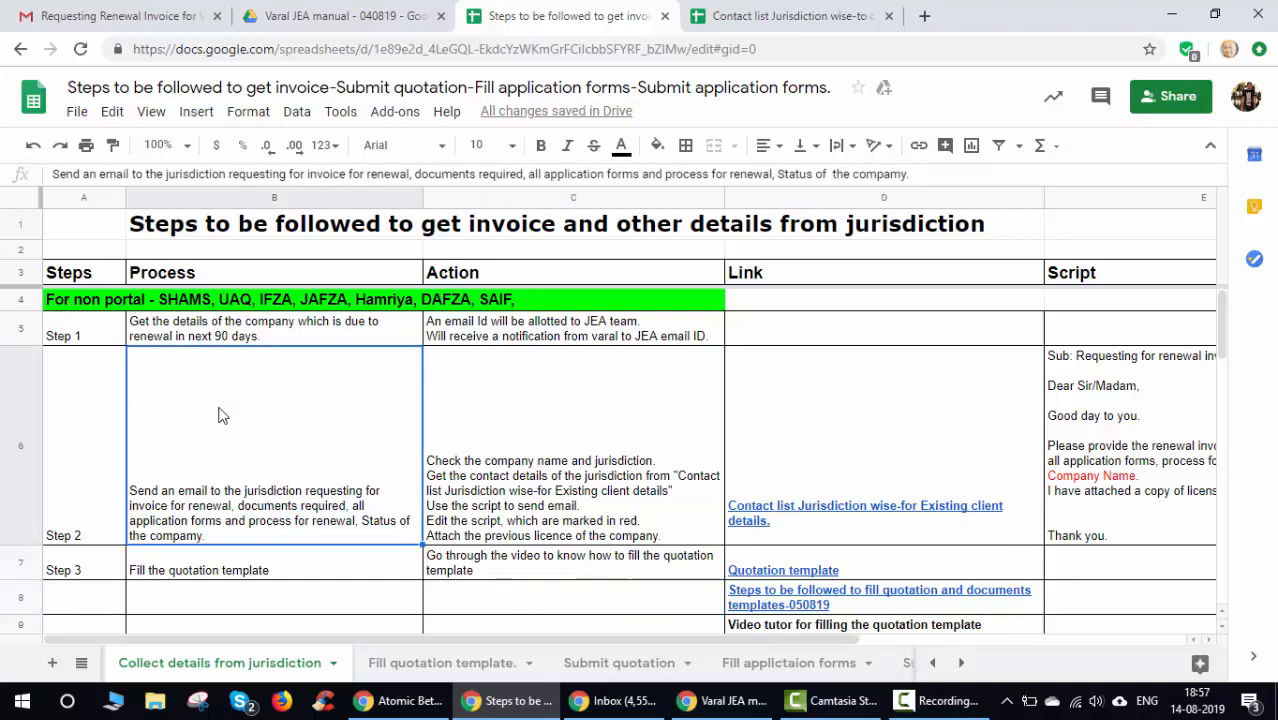
{"action": "scroll", "coordinate": [356, 455], "scroll_direction": "down", "scroll_amount": 5}
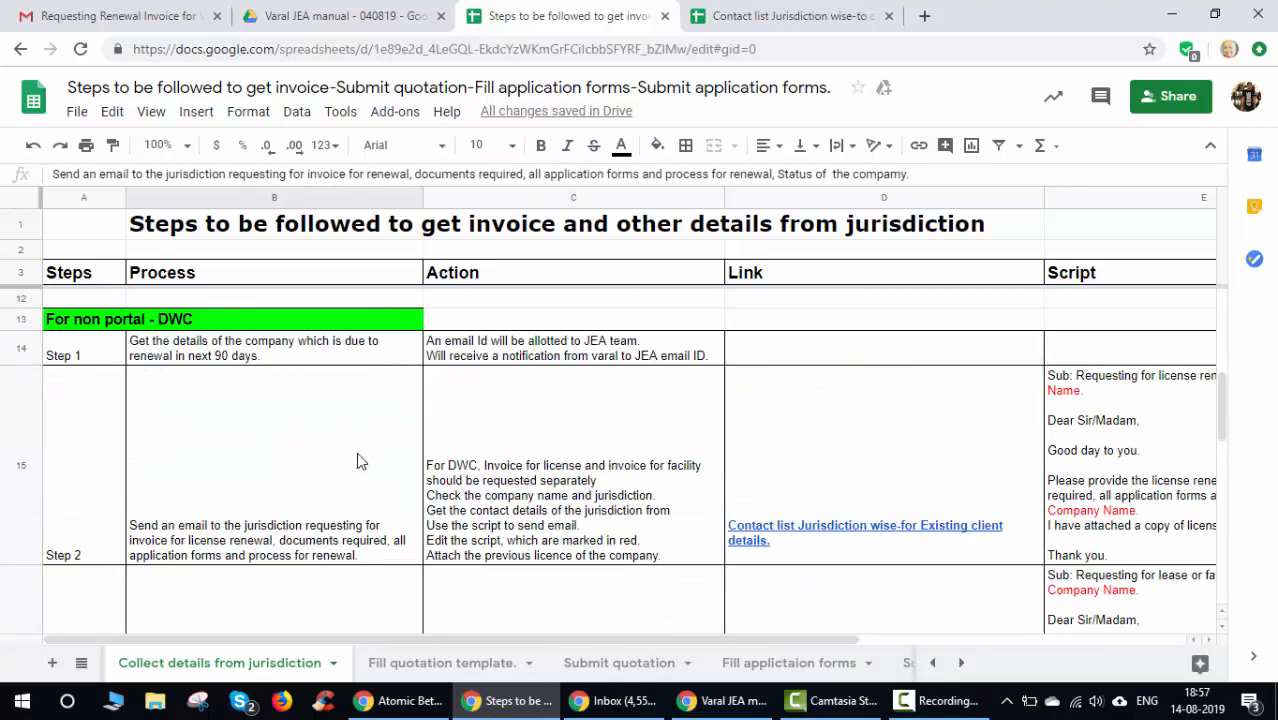
{"action": "left_click", "coordinate": [60, 421]}
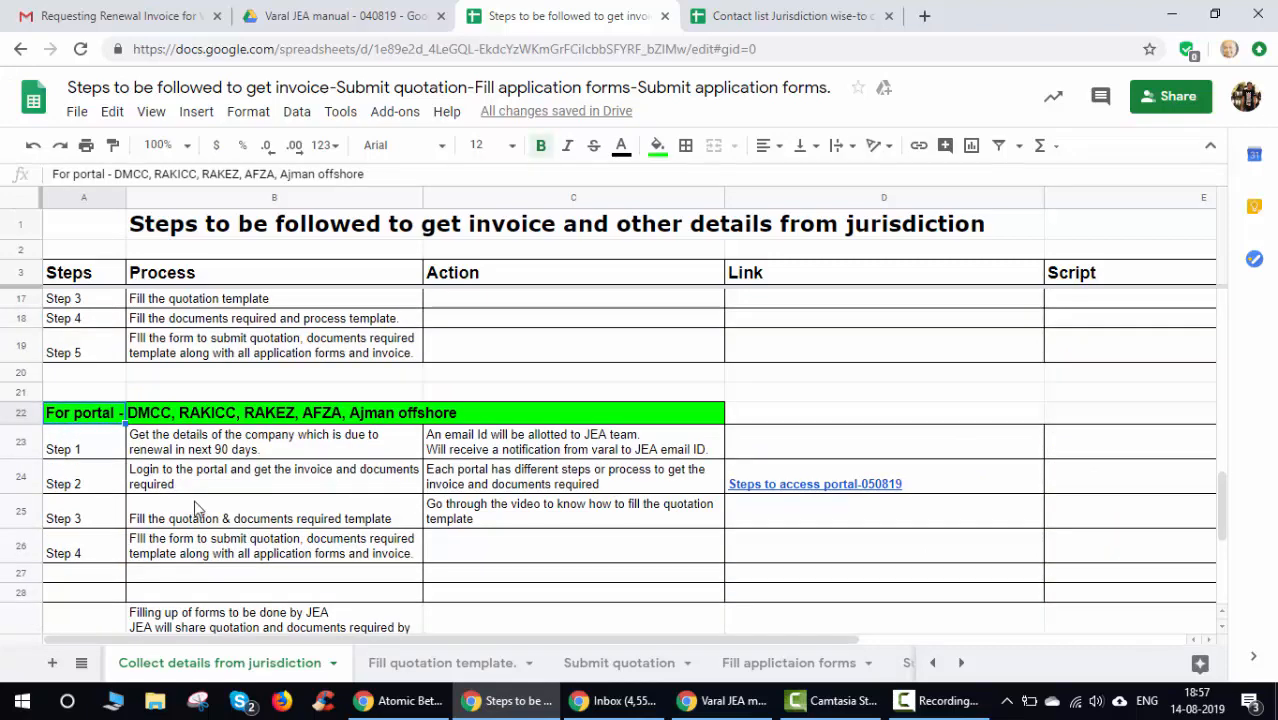
{"action": "left_click", "coordinate": [86, 452]}
{"action": "left_click", "coordinate": [84, 398]}
{"action": "left_click", "coordinate": [88, 414]}
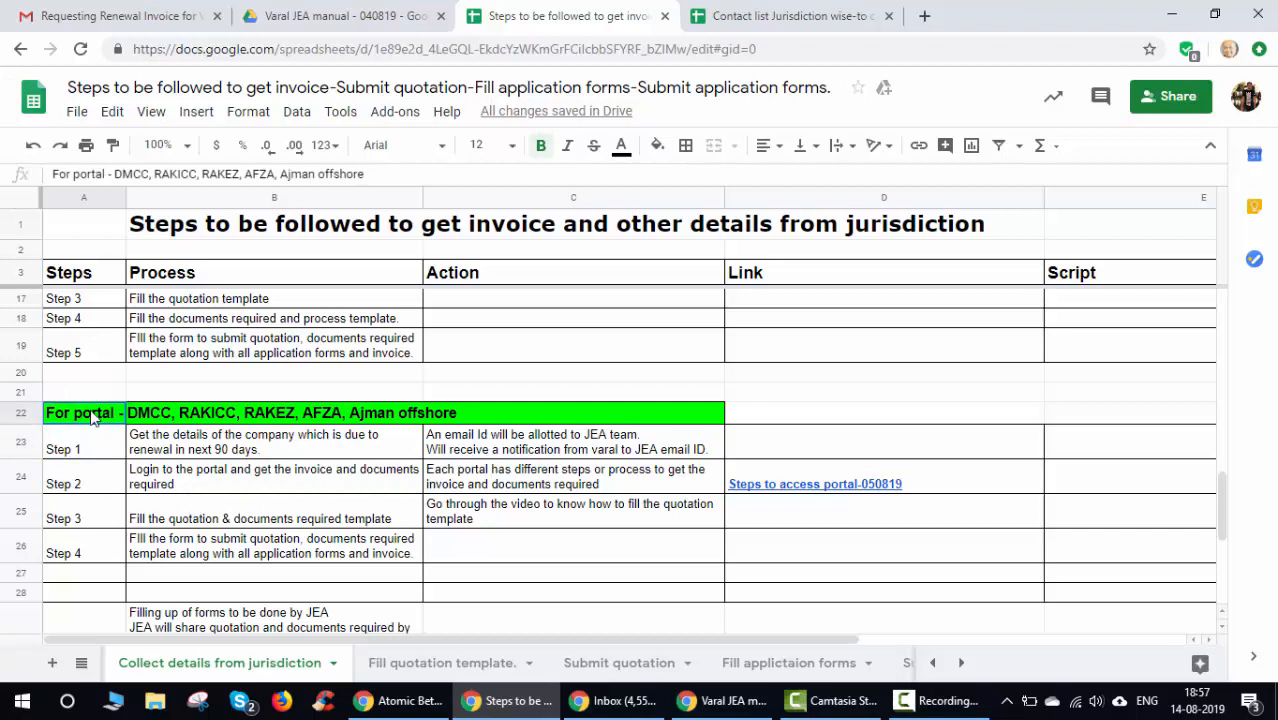
{"action": "left_click", "coordinate": [768, 487]}
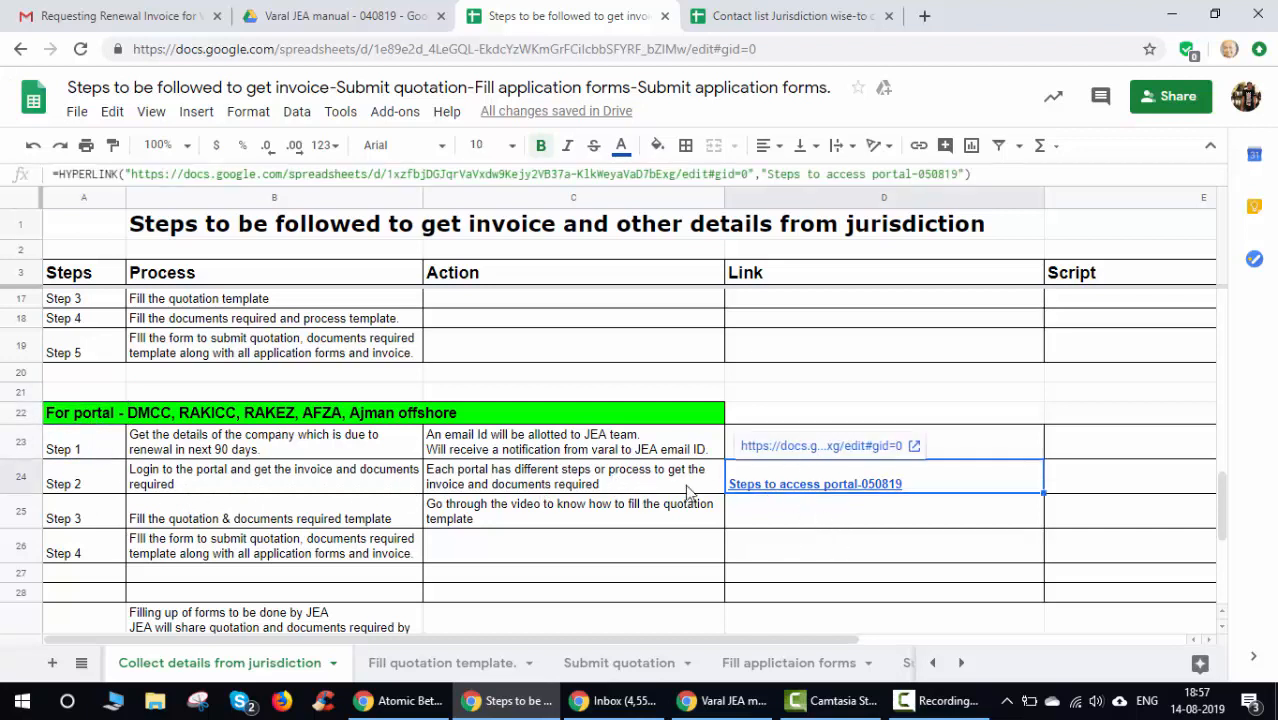
Open the Steps to access portal-050819 sheet, read its RAKICC tab, then go to the Contact list
{"action": "left_click", "coordinate": [776, 446]}
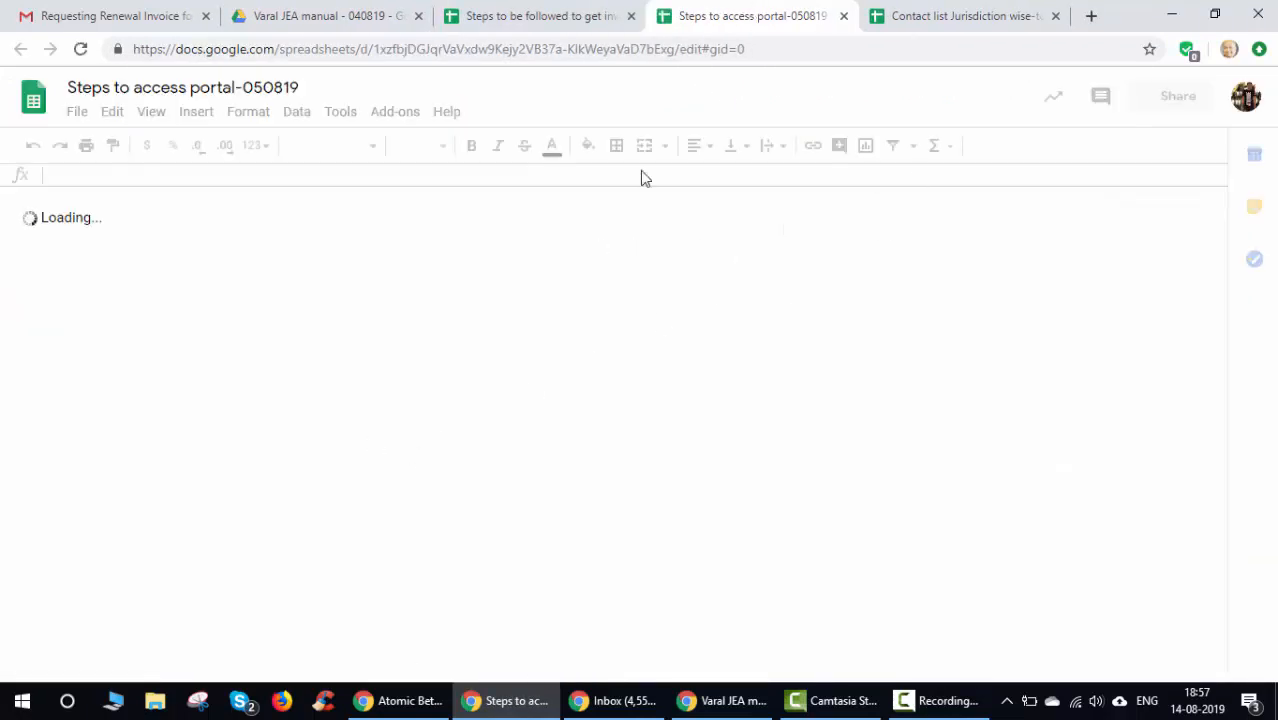
{"action": "left_click", "coordinate": [158, 664]}
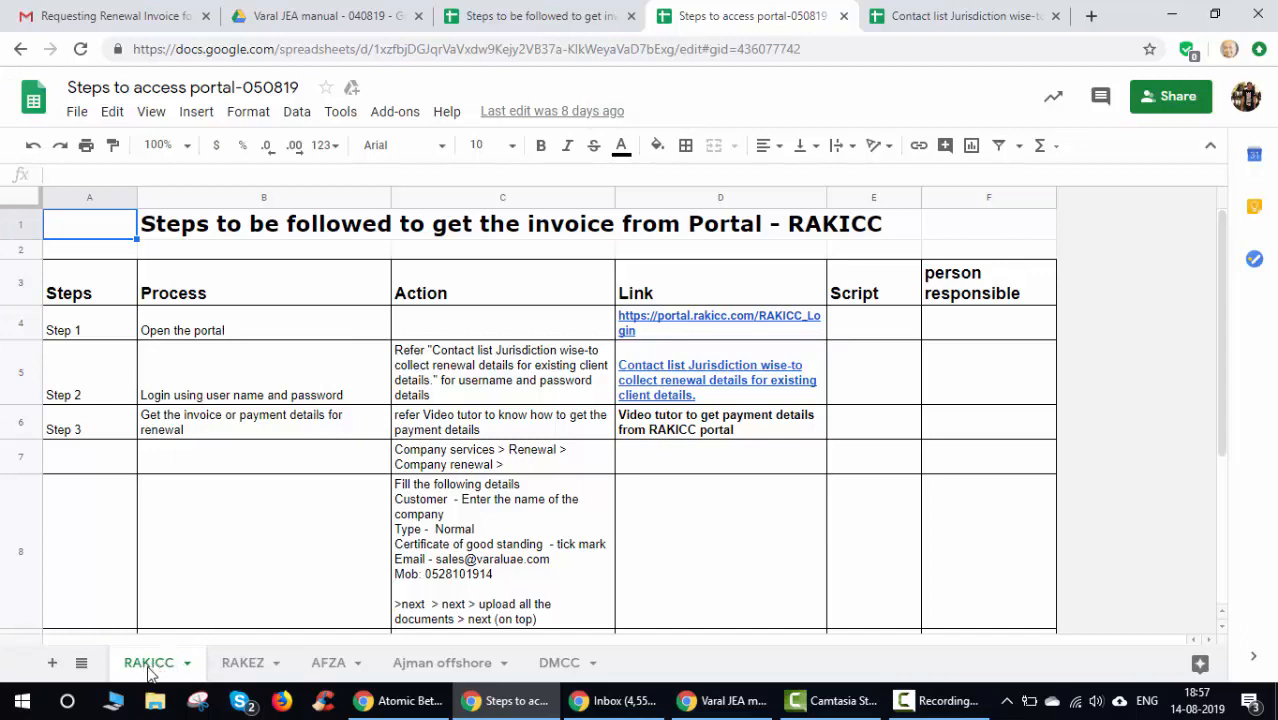
{"action": "left_click", "coordinate": [276, 557]}
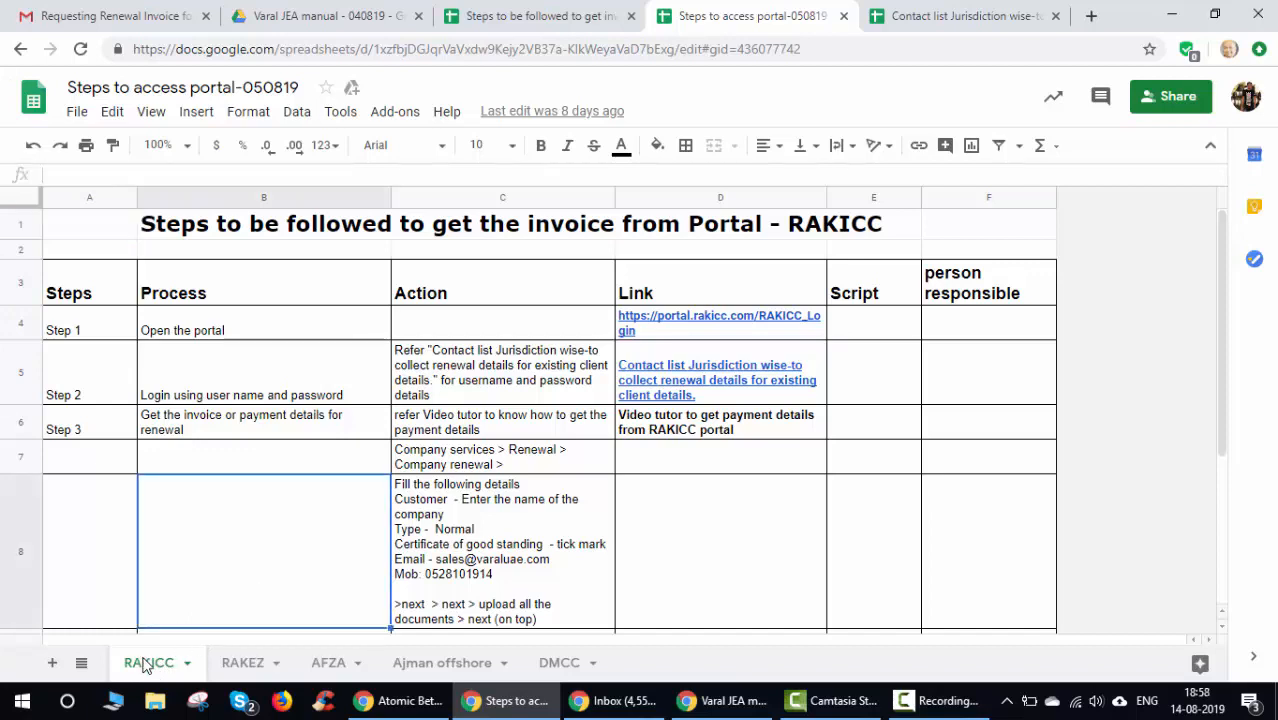
{"action": "left_click", "coordinate": [192, 322]}
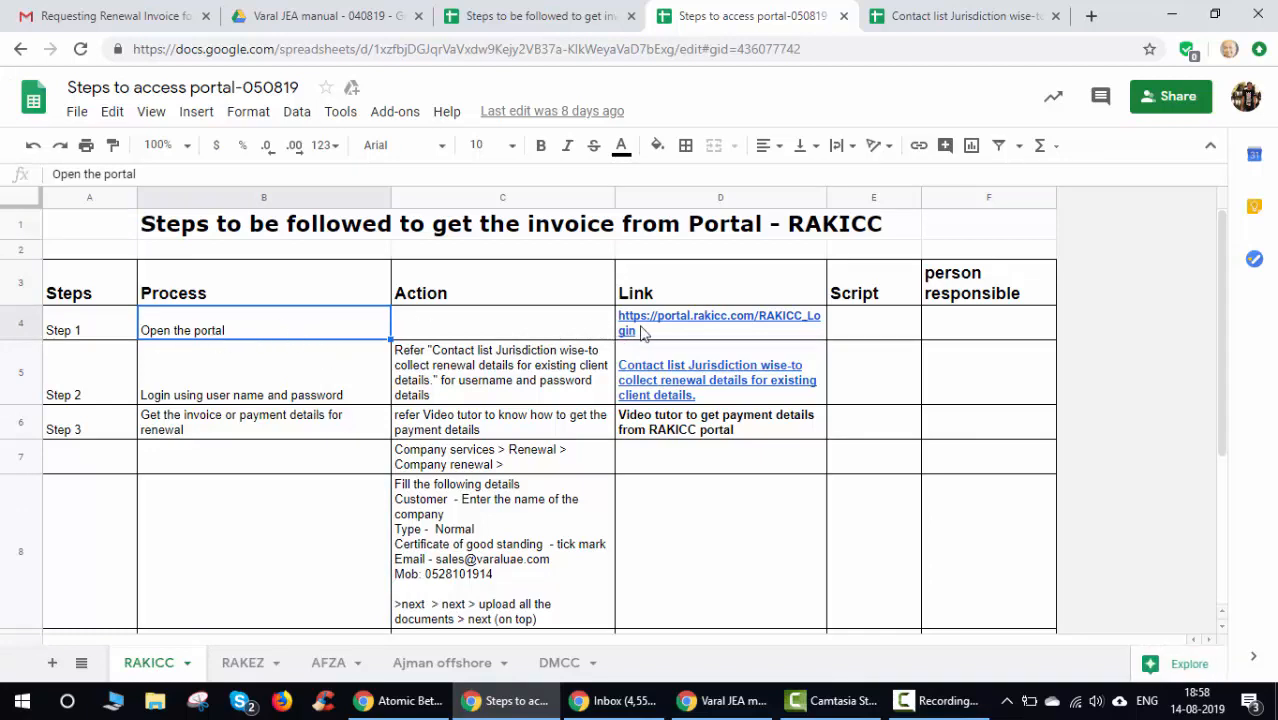
{"action": "left_click", "coordinate": [966, 16]}
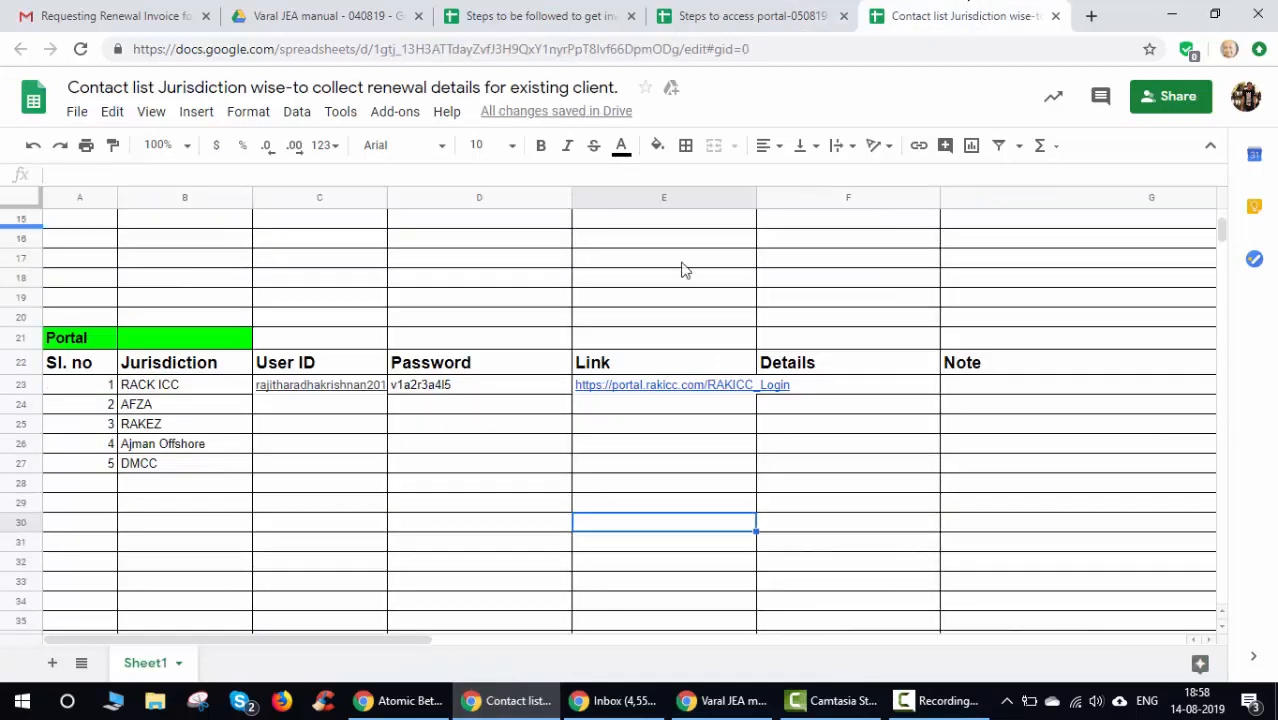
Open the RAKICC portal login link from the contact list in a new tab
{"action": "left_click", "coordinate": [132, 388]}
{"action": "left_click", "coordinate": [665, 390]}
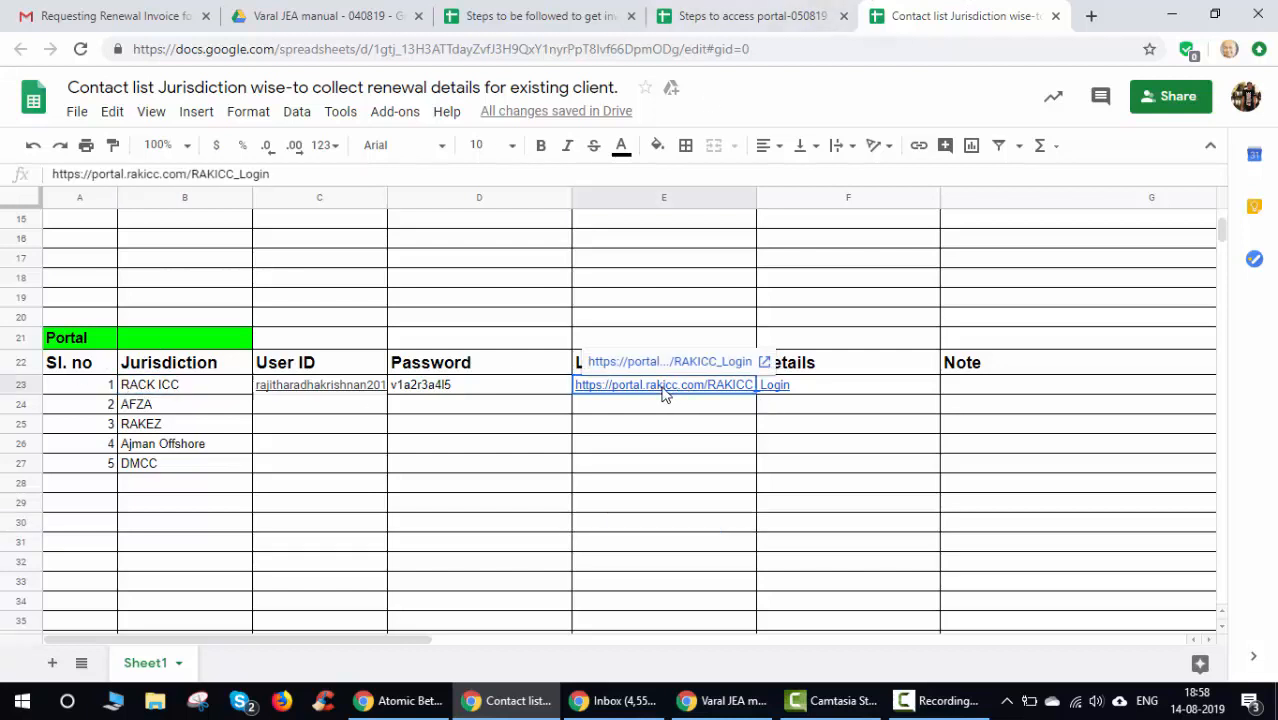
{"action": "left_click", "coordinate": [668, 364]}
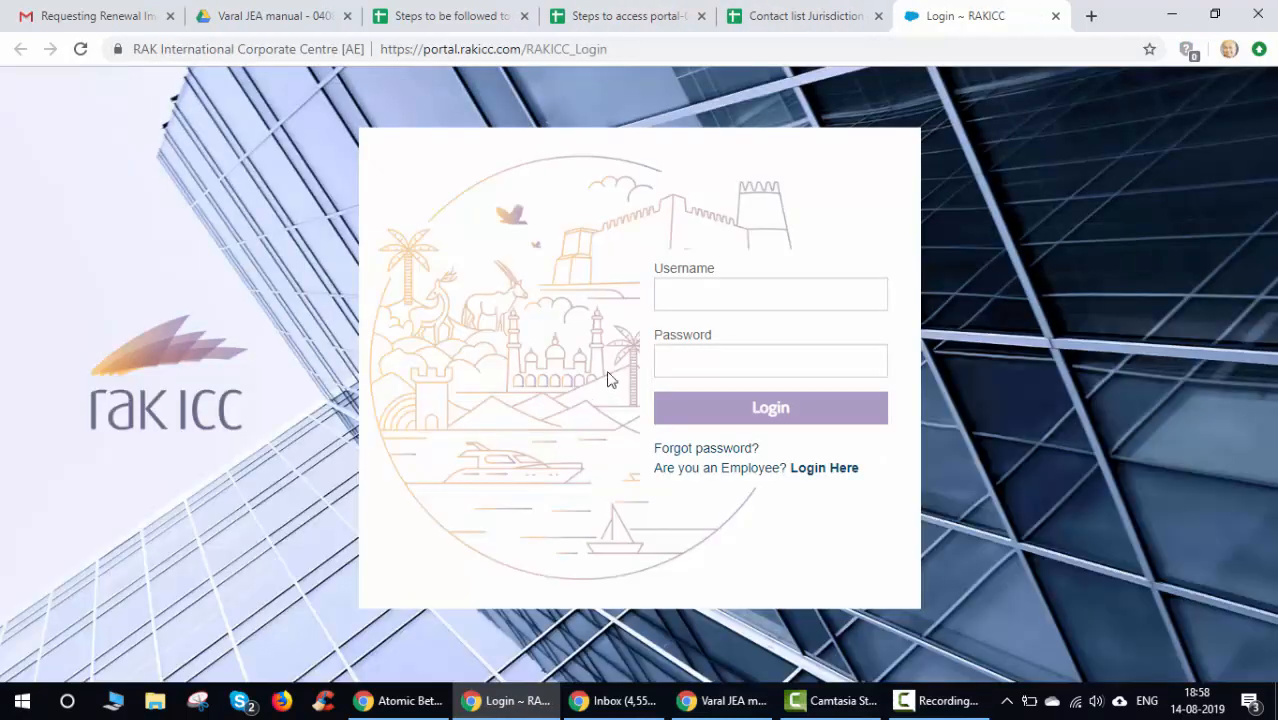
Copy the portal user ID and password from the contact list into the login form and sign in
{"action": "left_click", "coordinate": [857, 8]}
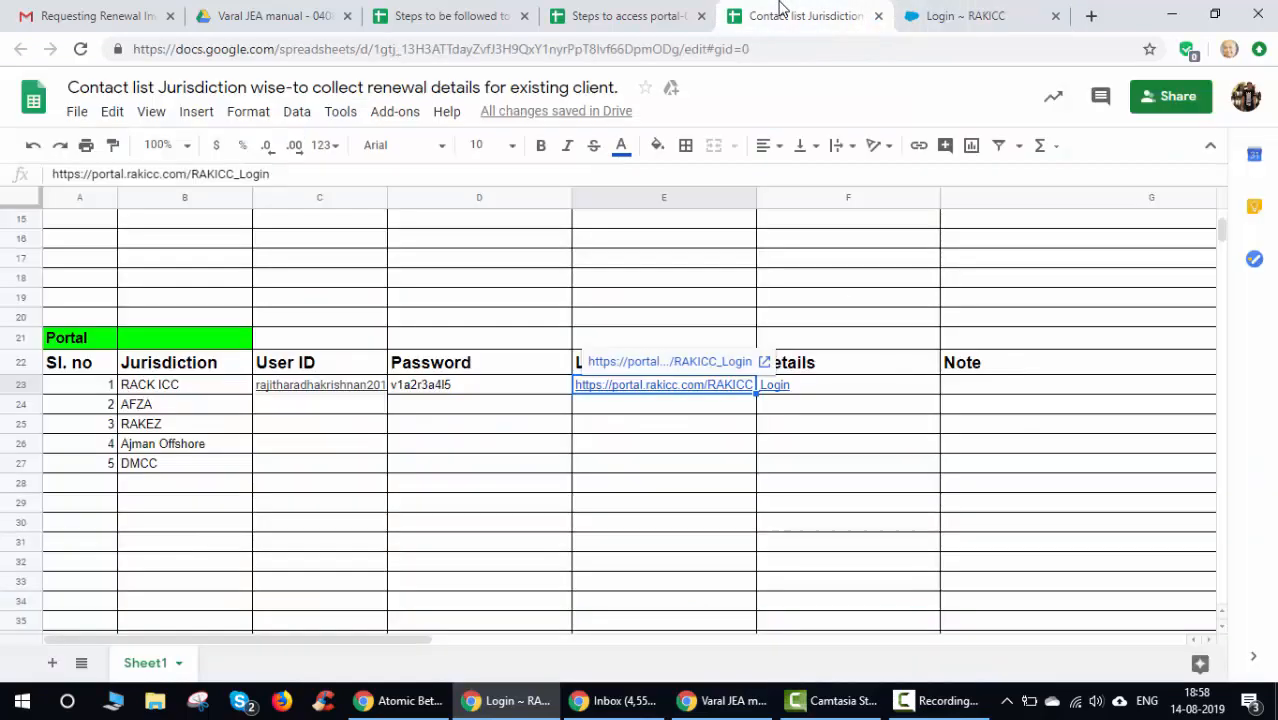
{"action": "left_click", "coordinate": [306, 391]}
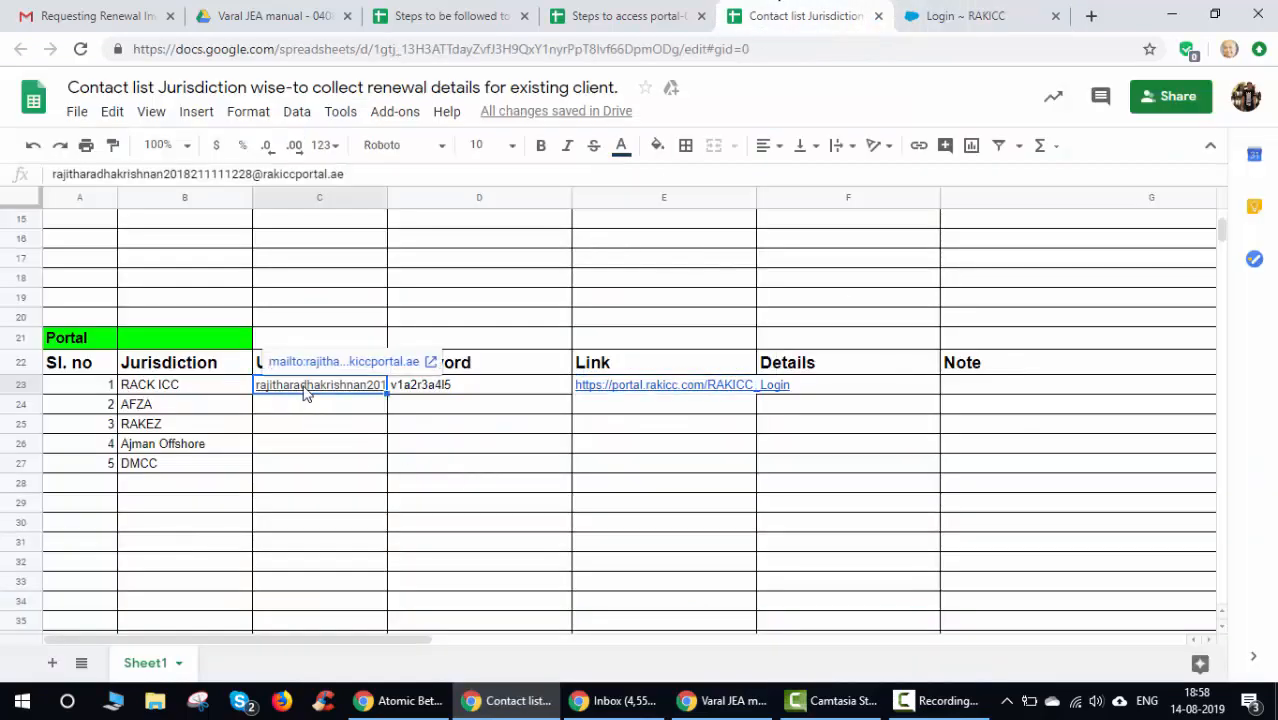
{"action": "left_click", "coordinate": [955, 16]}
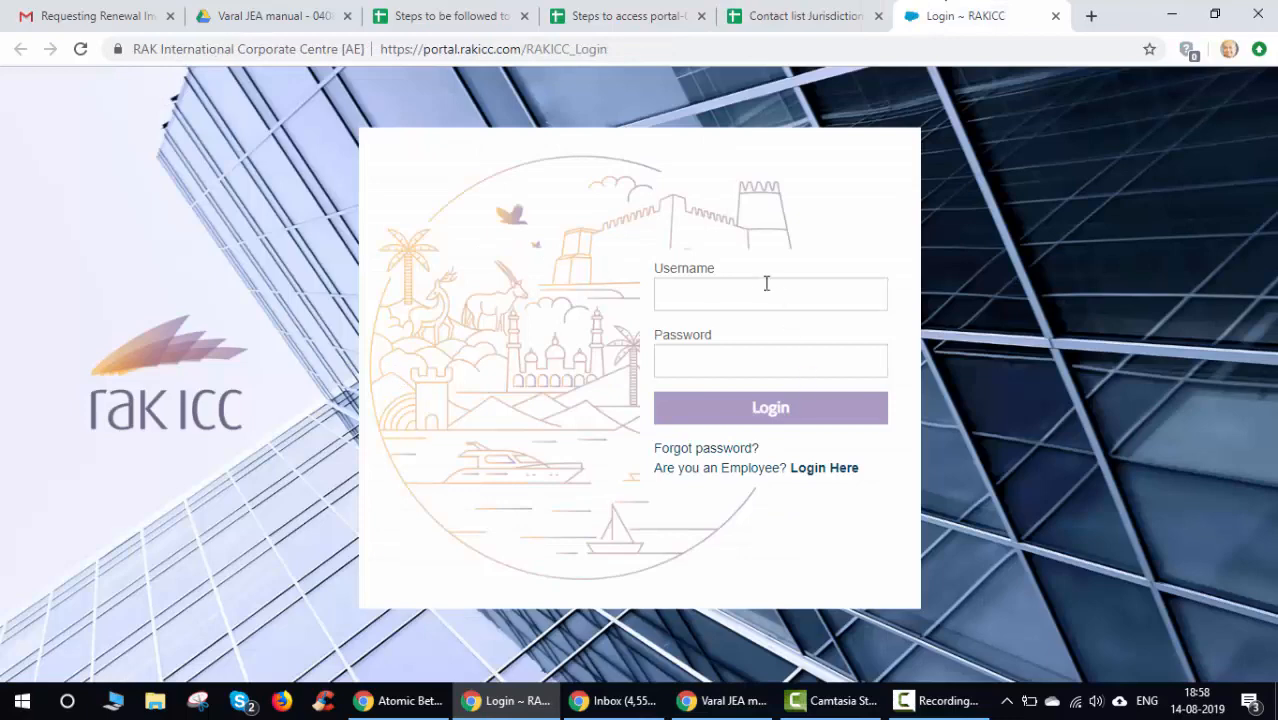
{"action": "left_click", "coordinate": [706, 292]}
{"action": "key", "text": "ctrl+v"}
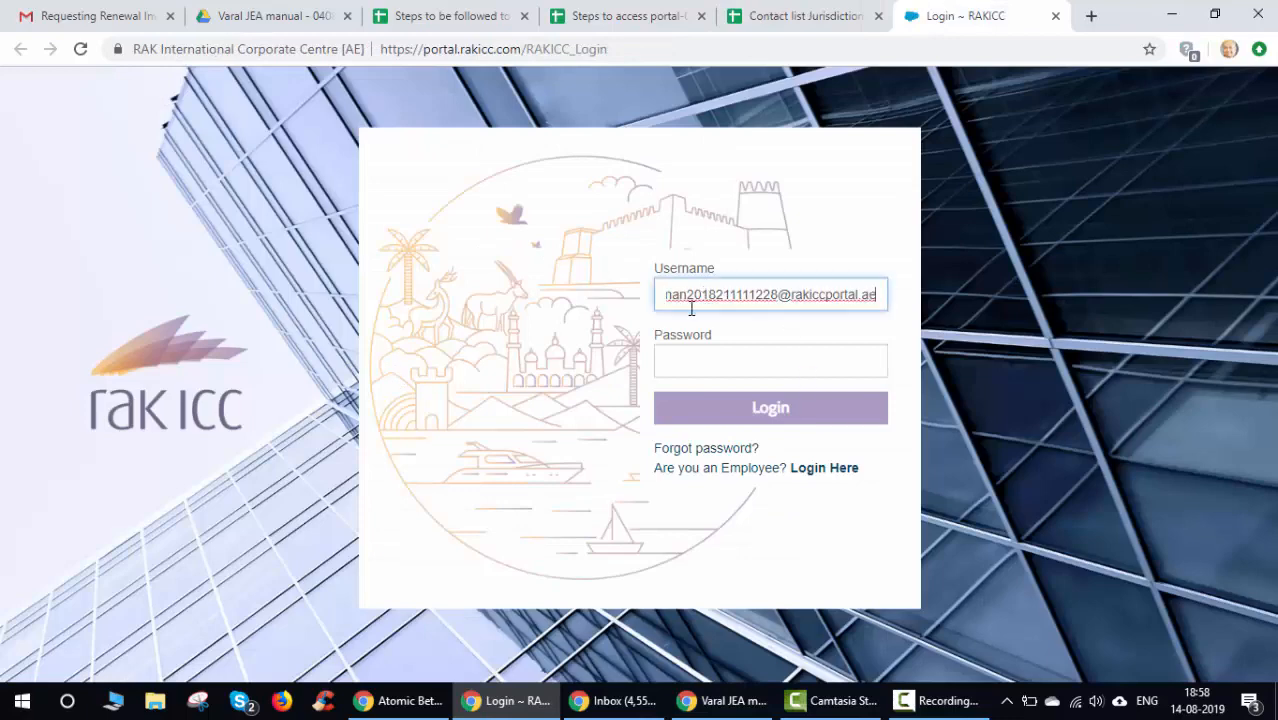
{"action": "left_click", "coordinate": [822, 14]}
{"action": "left_click", "coordinate": [434, 396]}
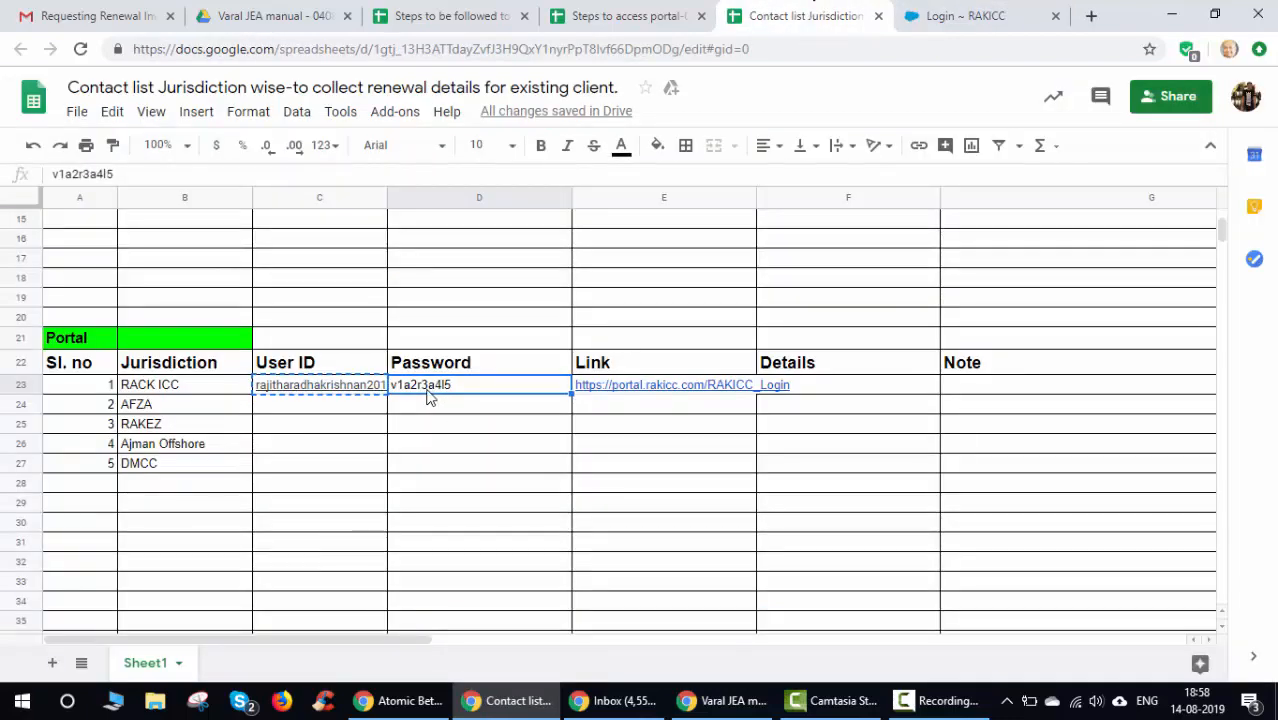
{"action": "key", "text": "ctrl+c"}
{"action": "left_click", "coordinate": [955, 16]}
{"action": "left_click", "coordinate": [719, 349]}
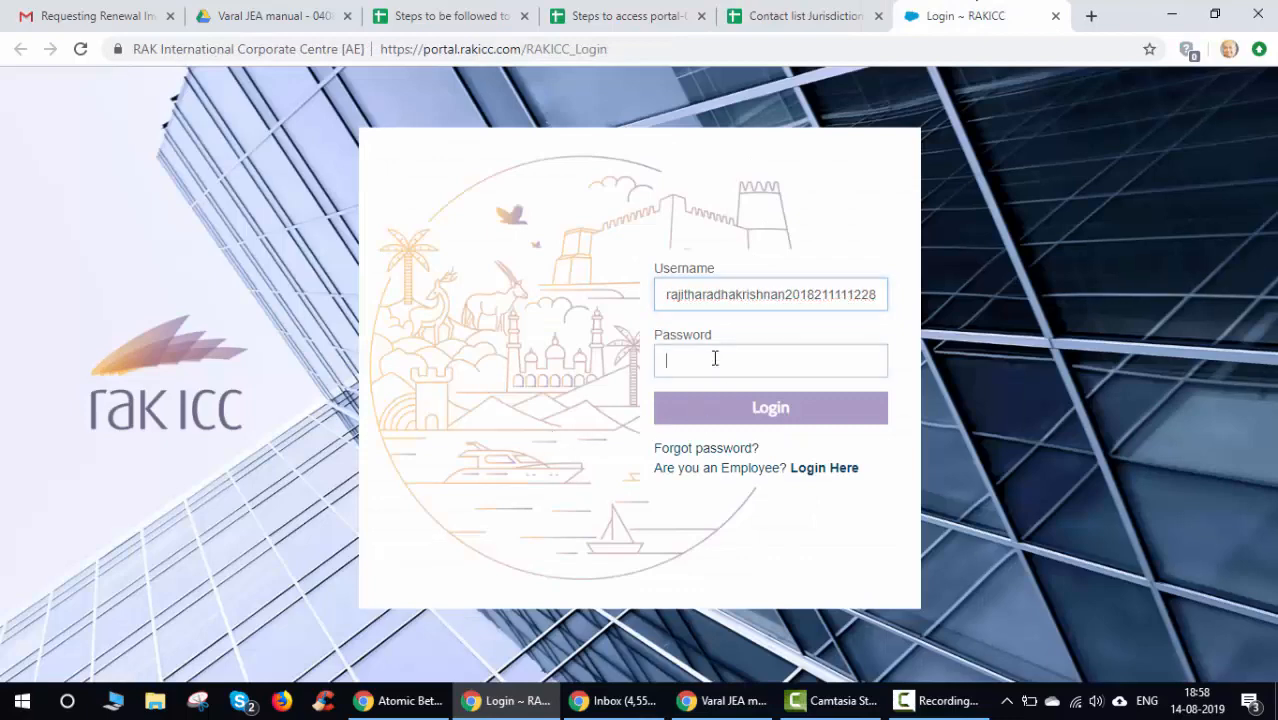
{"action": "key", "text": "ctrl+v"}
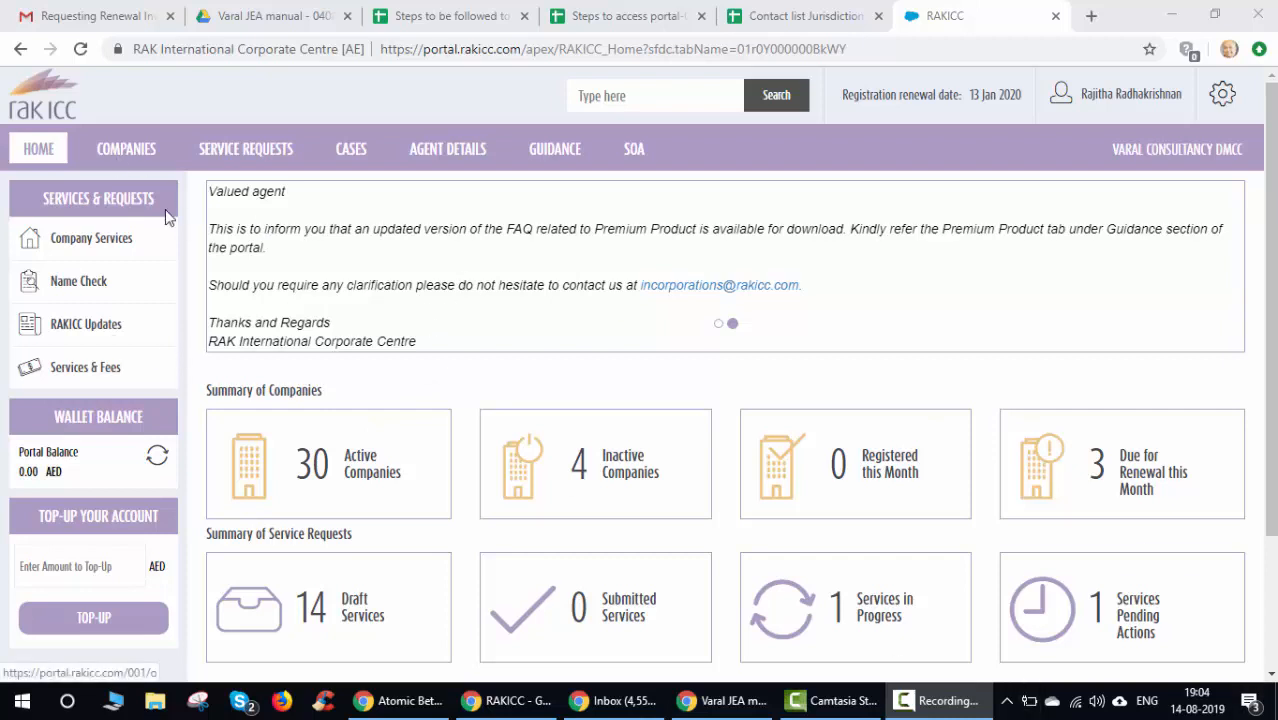
Load the company list with the All Companies view, then go to Company Services
{"action": "left_click", "coordinate": [120, 156]}
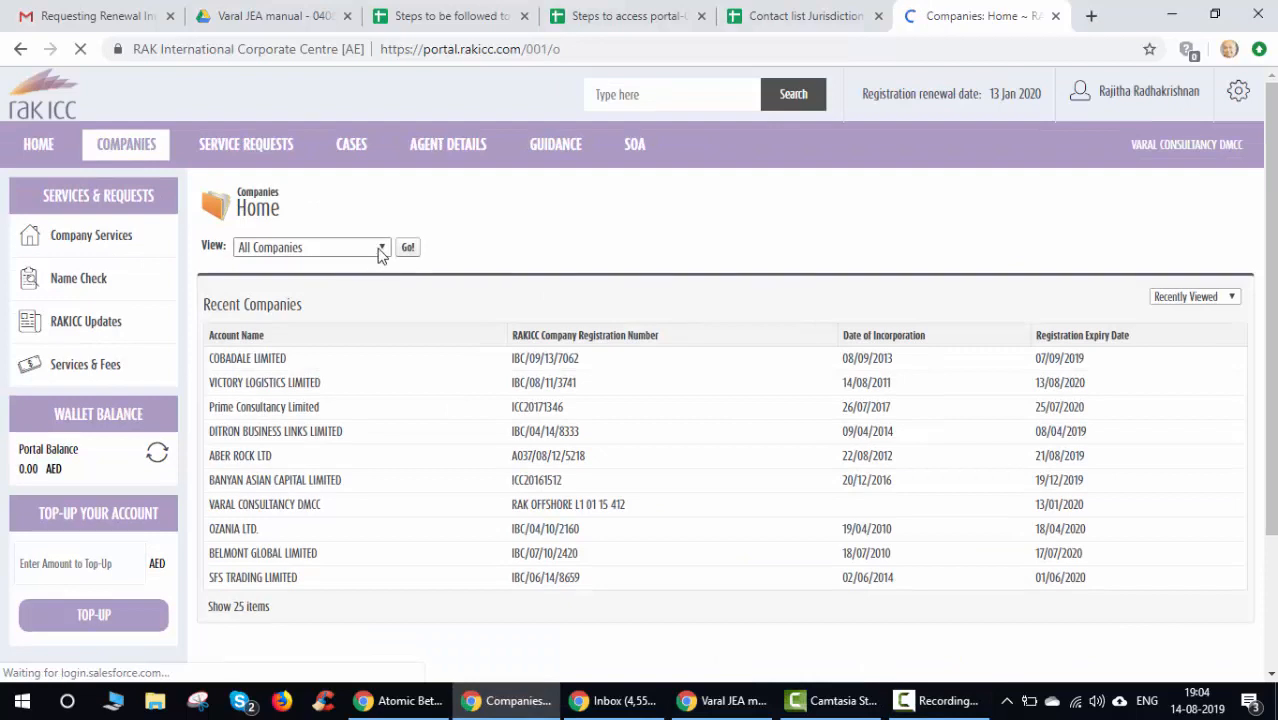
{"action": "left_click", "coordinate": [381, 249]}
{"action": "left_click", "coordinate": [276, 285]}
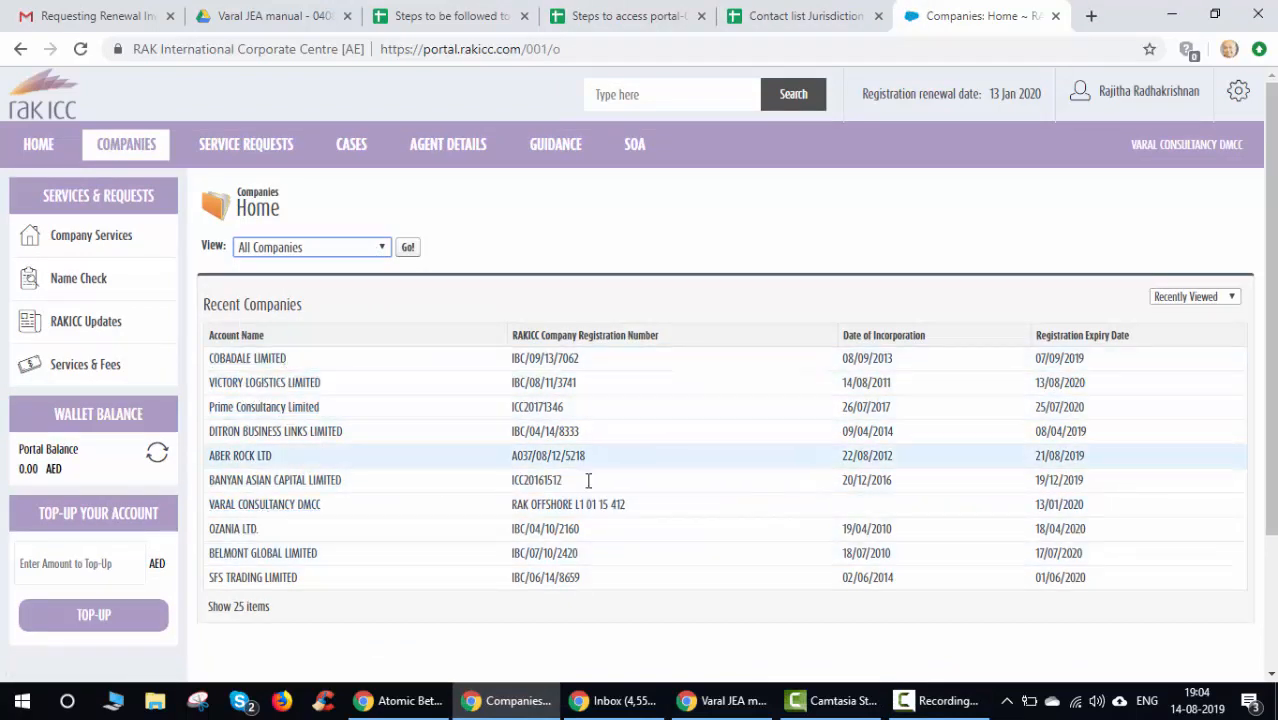
{"action": "left_click", "coordinate": [383, 249]}
{"action": "left_click", "coordinate": [282, 285]}
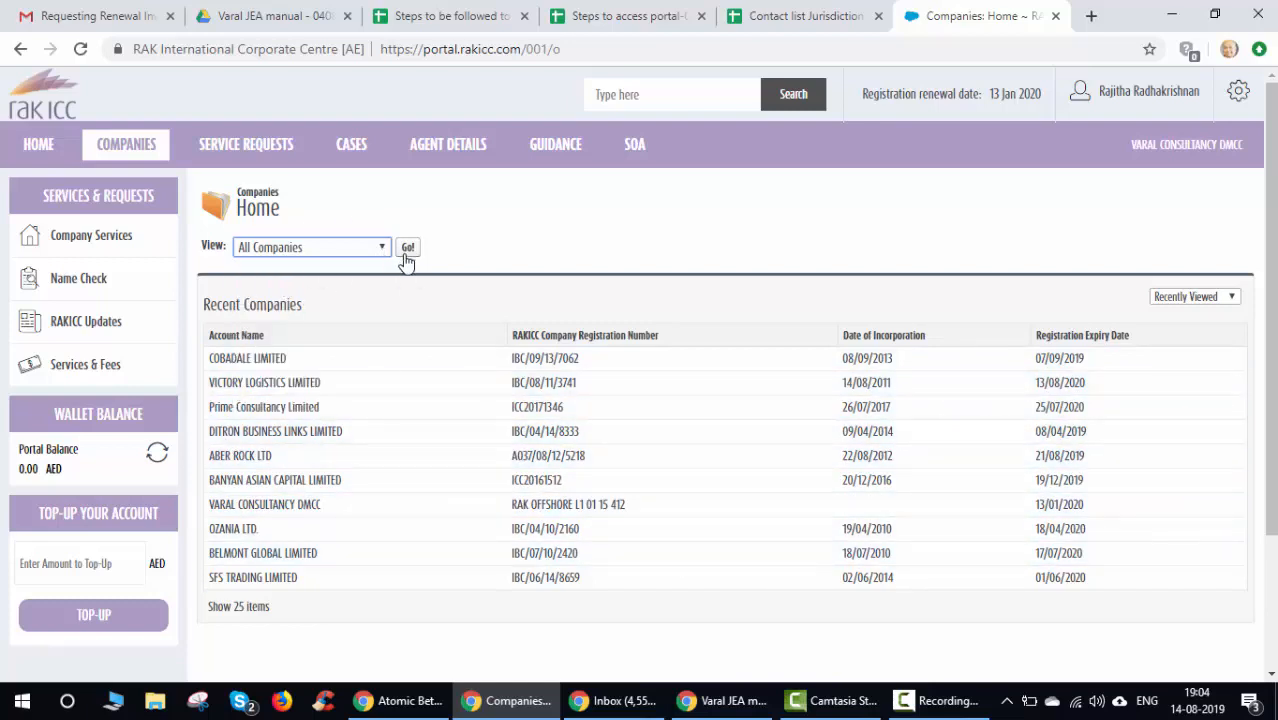
{"action": "left_click", "coordinate": [407, 248]}
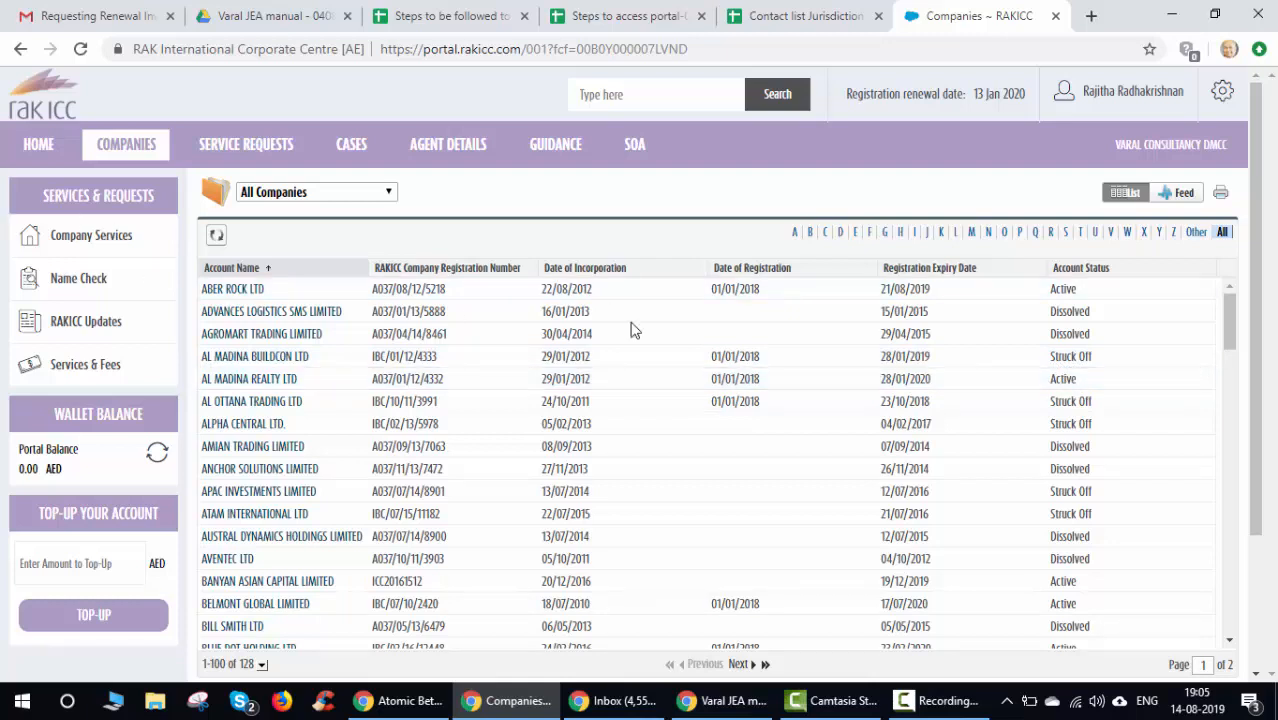
{"action": "left_click", "coordinate": [88, 243]}
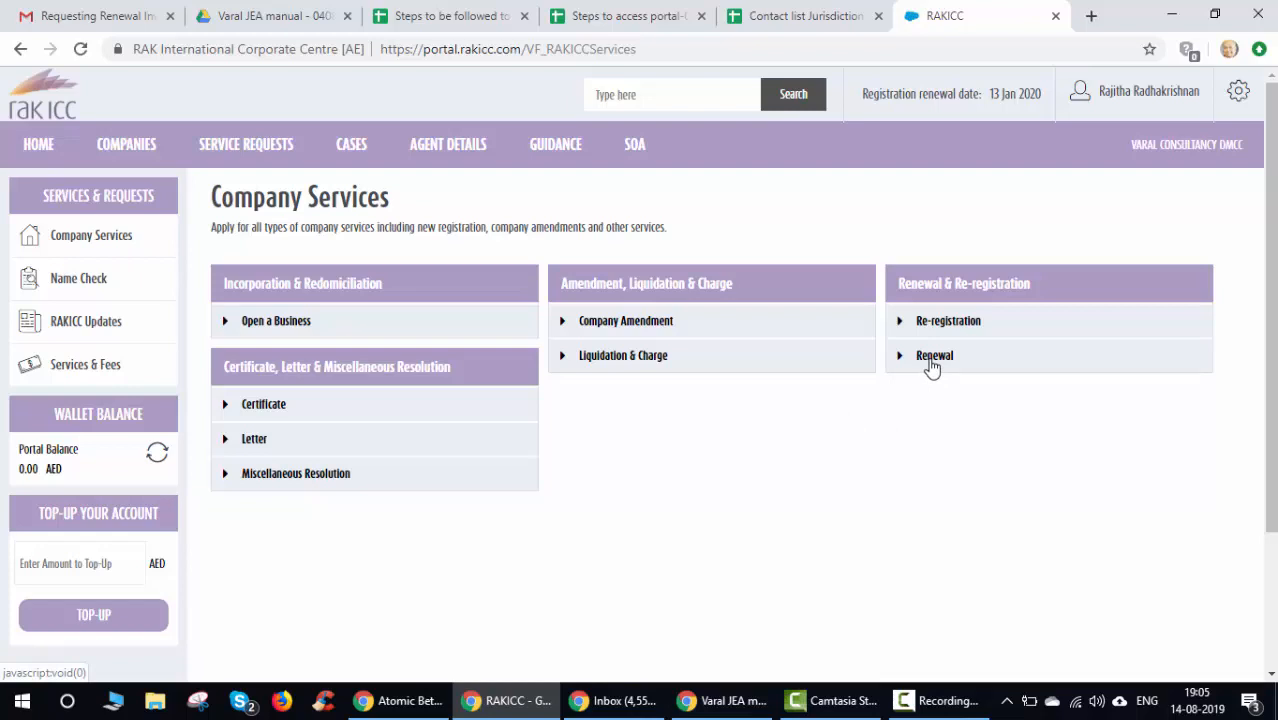
Expand Renewal under Renewal & Re-registration and start a Company Renewal request
{"action": "left_click", "coordinate": [930, 362]}
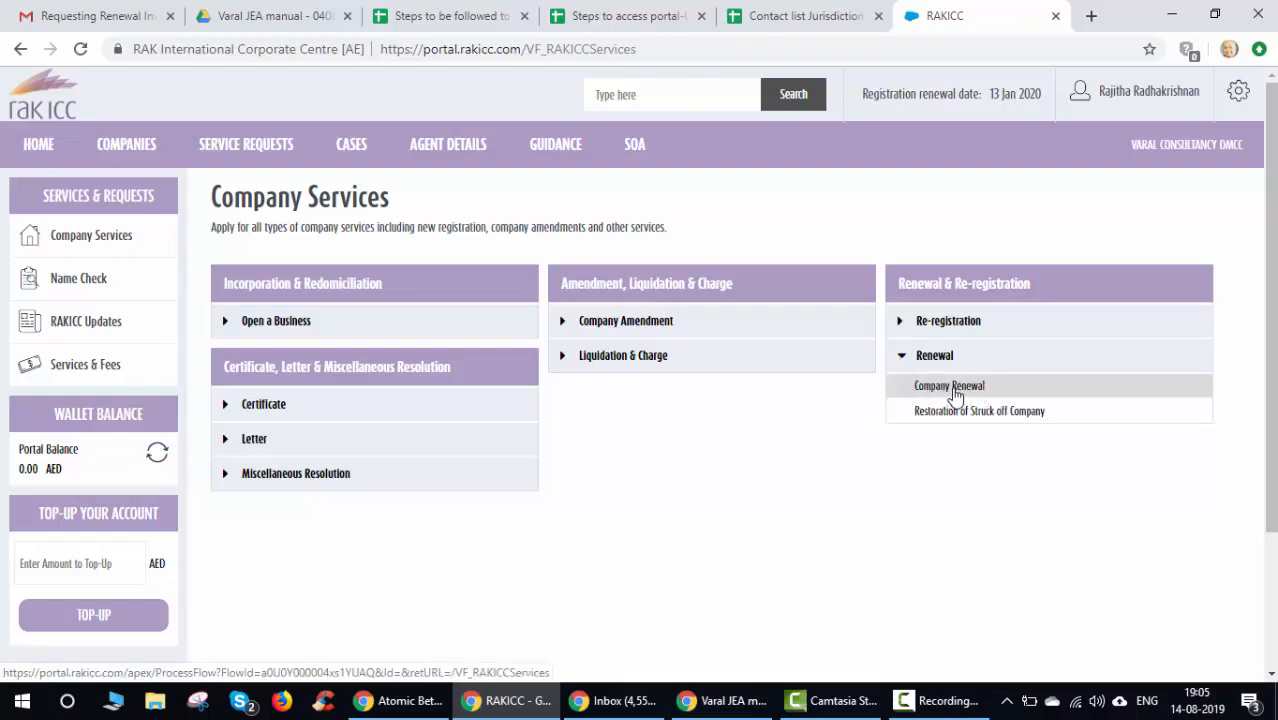
{"action": "left_click", "coordinate": [955, 392]}
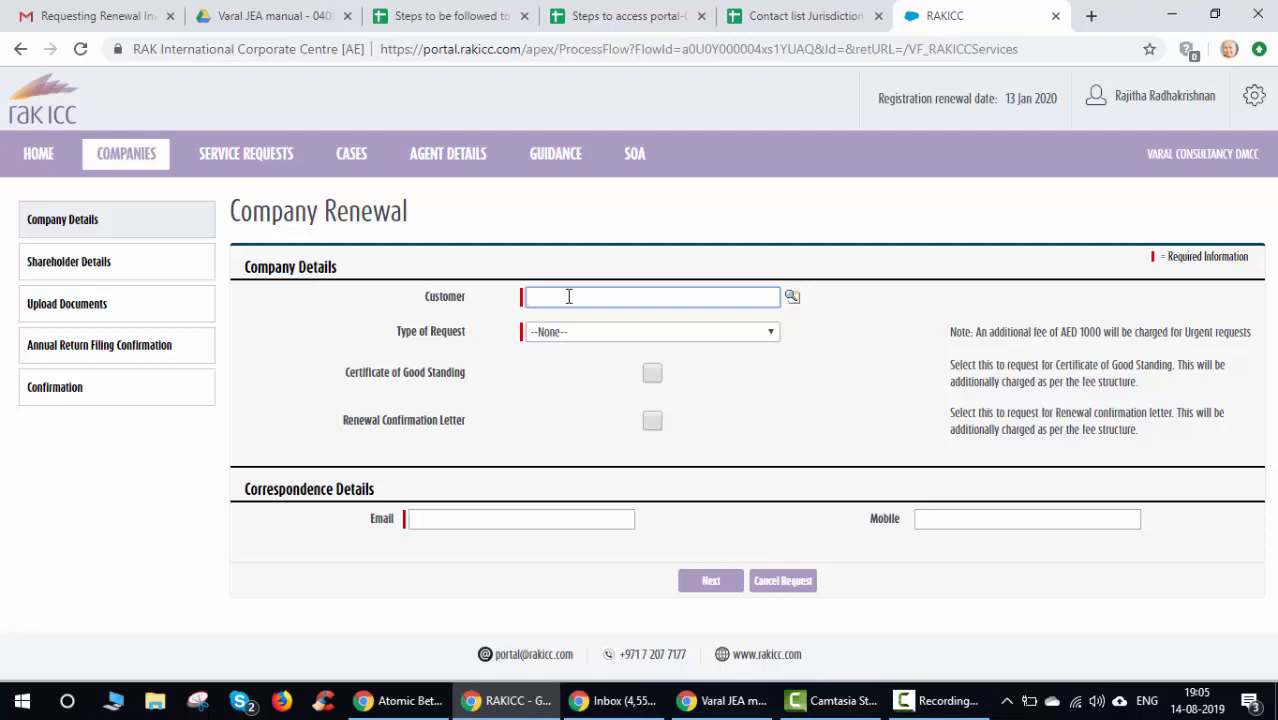
Choose AL MADINA REALTY LTD as customer, set request type Normal, and tick Certificate of Good Standing
{"action": "left_click", "coordinate": [792, 298]}
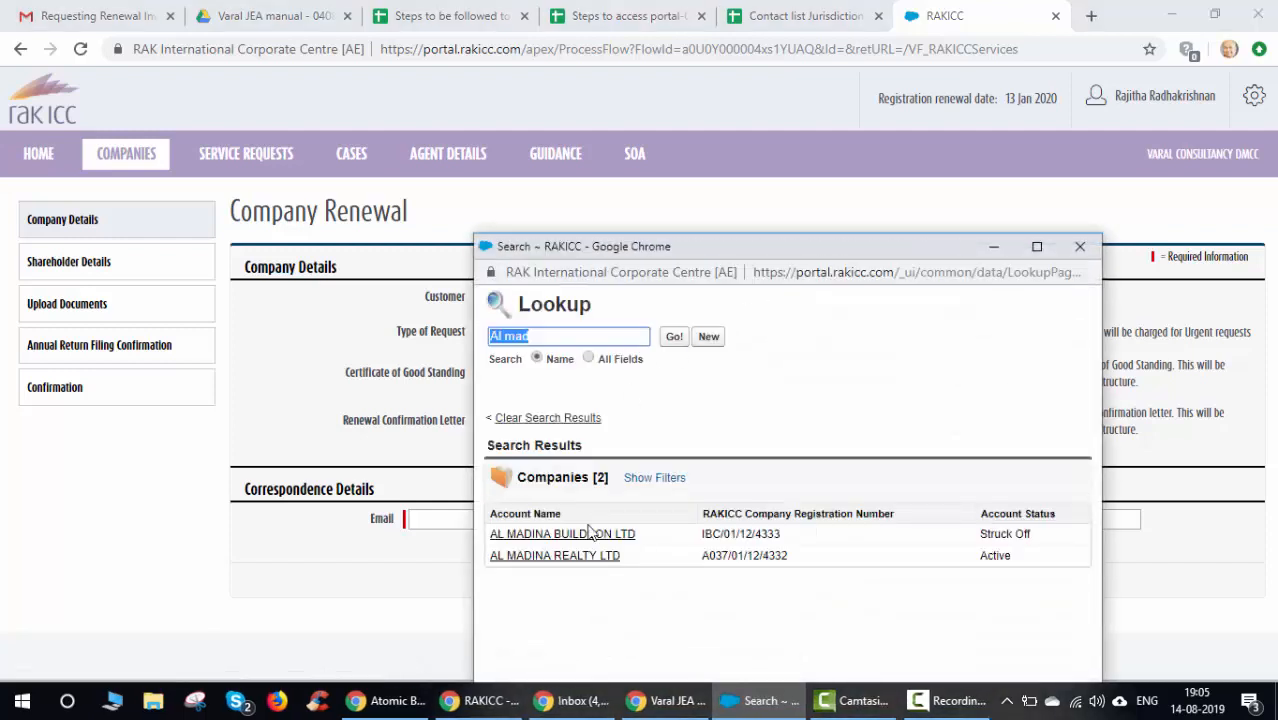
{"action": "left_click", "coordinate": [535, 556]}
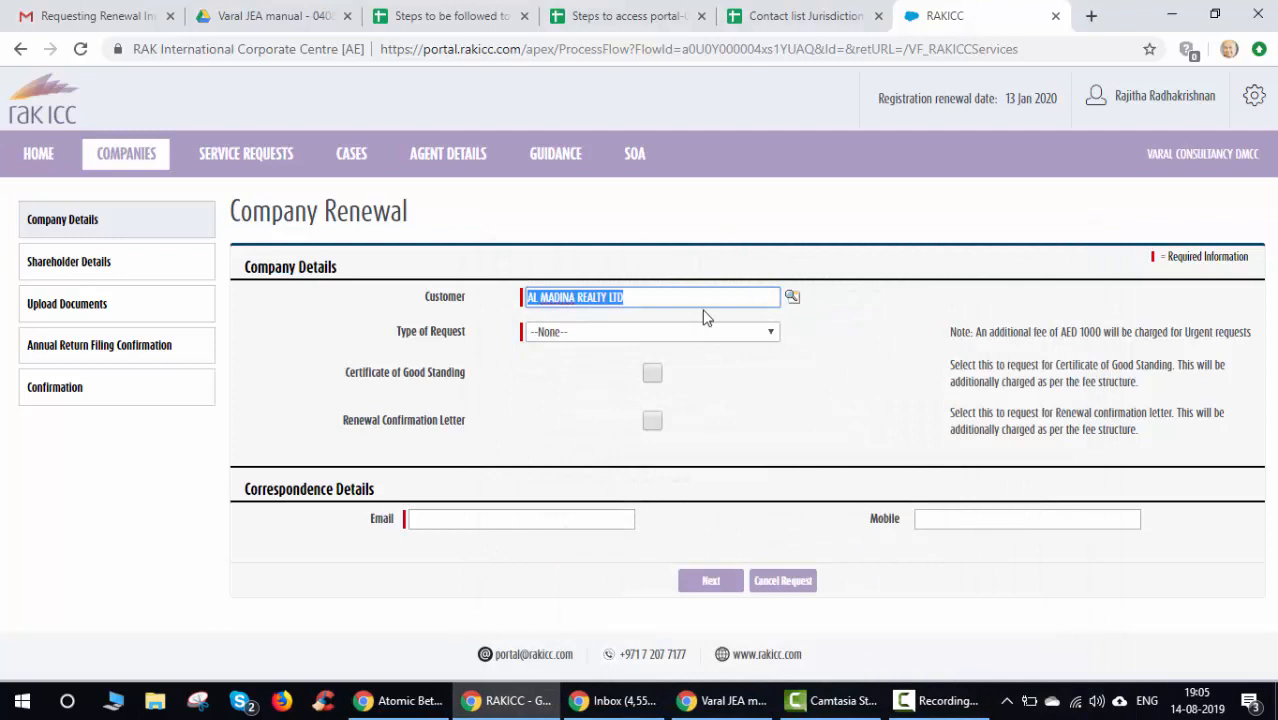
{"action": "left_click", "coordinate": [641, 296]}
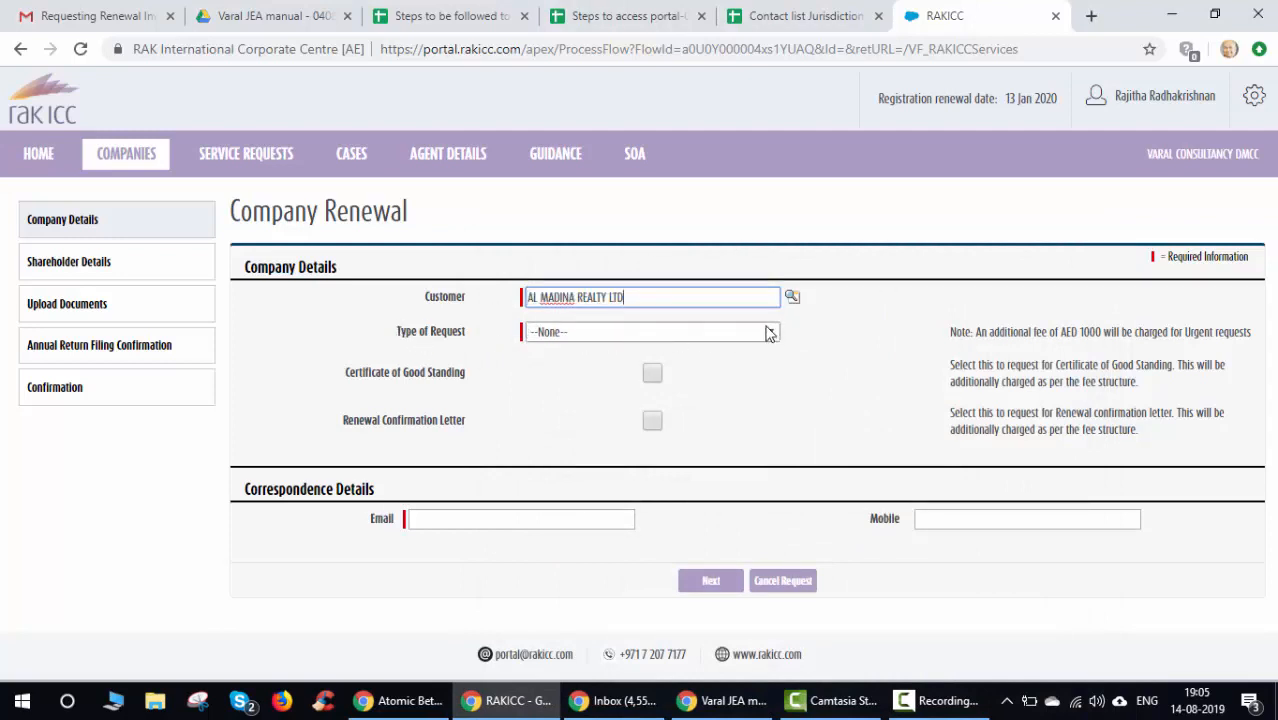
{"action": "left_click", "coordinate": [768, 333]}
{"action": "left_click", "coordinate": [558, 369]}
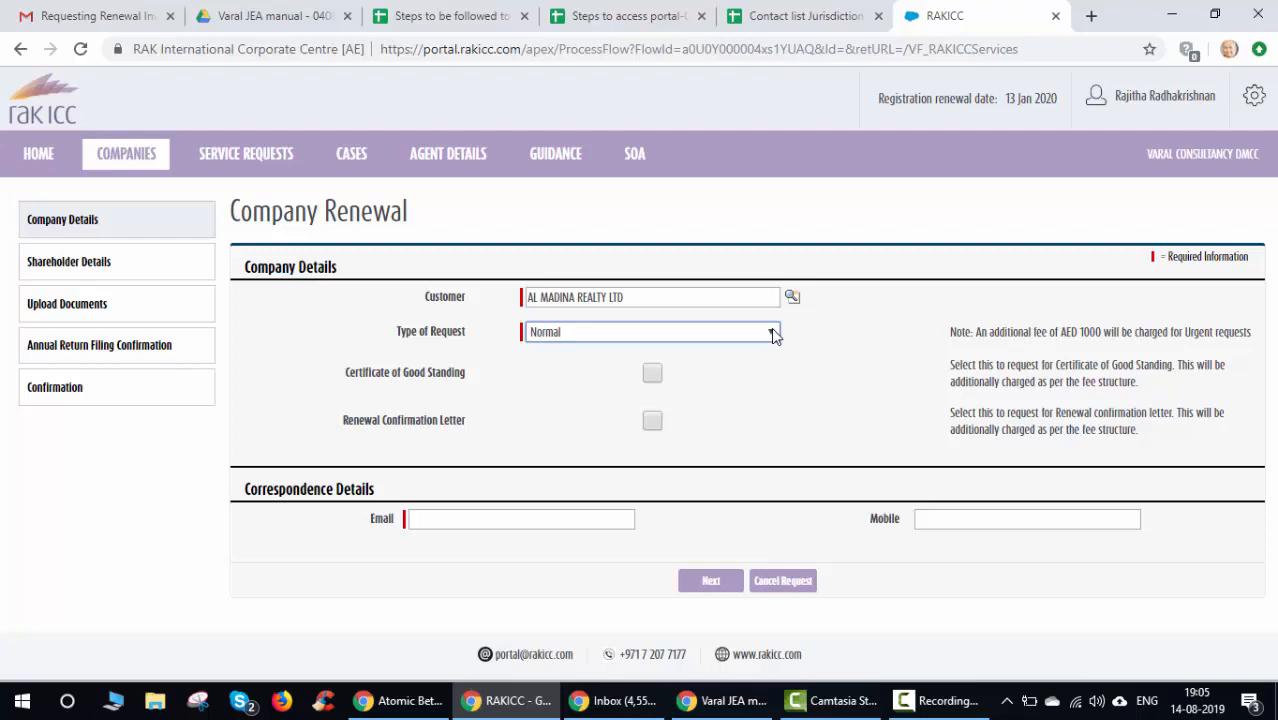
{"action": "left_click", "coordinate": [770, 334]}
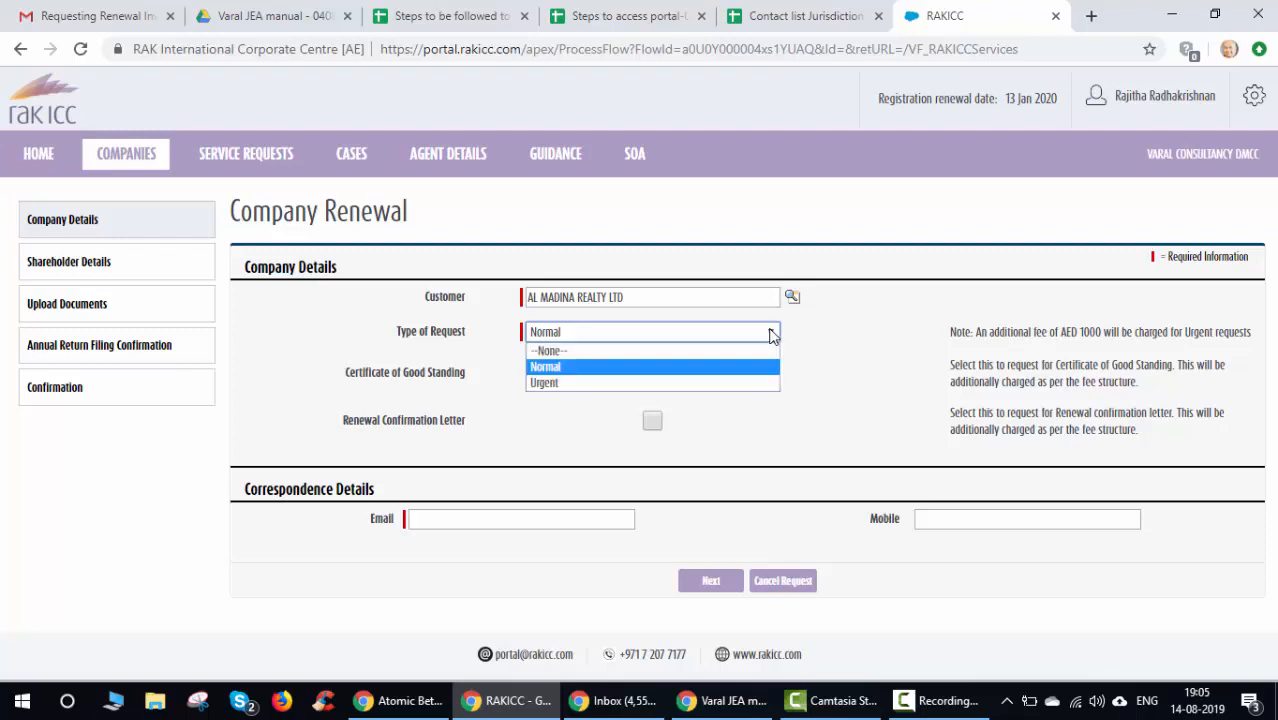
{"action": "left_click", "coordinate": [645, 369]}
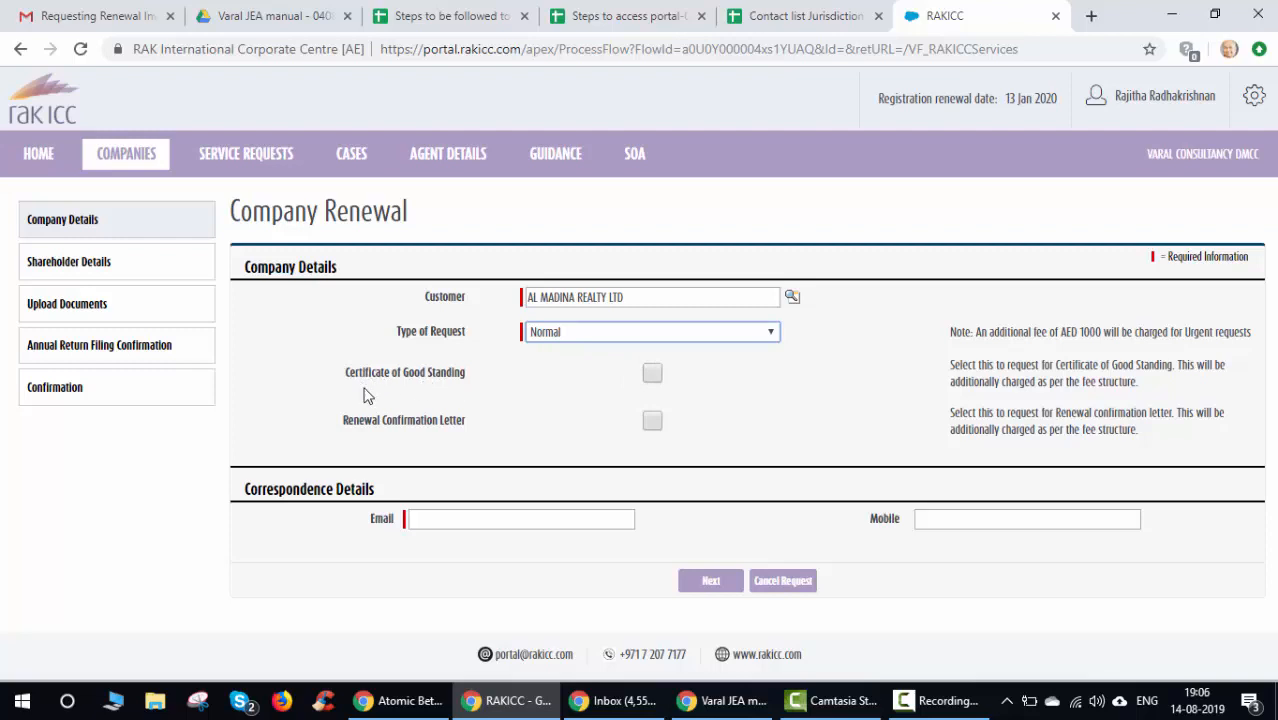
{"action": "left_click", "coordinate": [651, 374]}
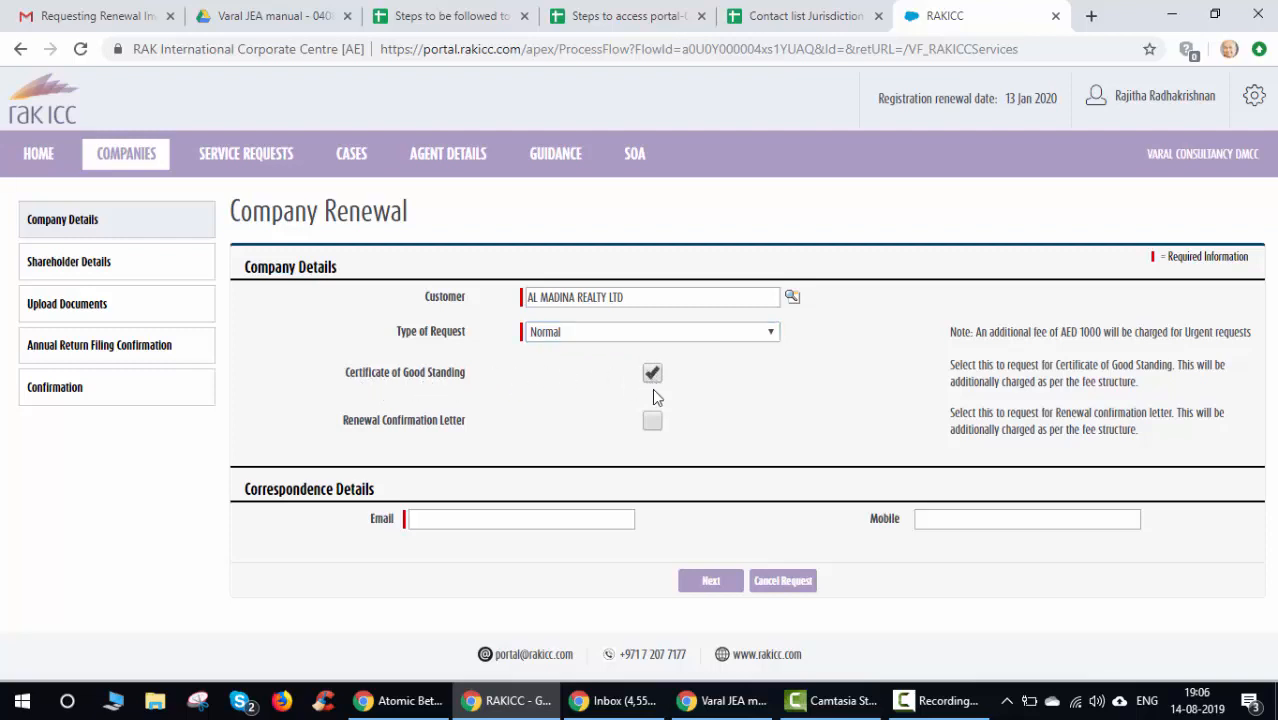
Fill in the contact e-mail address and mobile number
{"action": "left_click", "coordinate": [479, 519]}
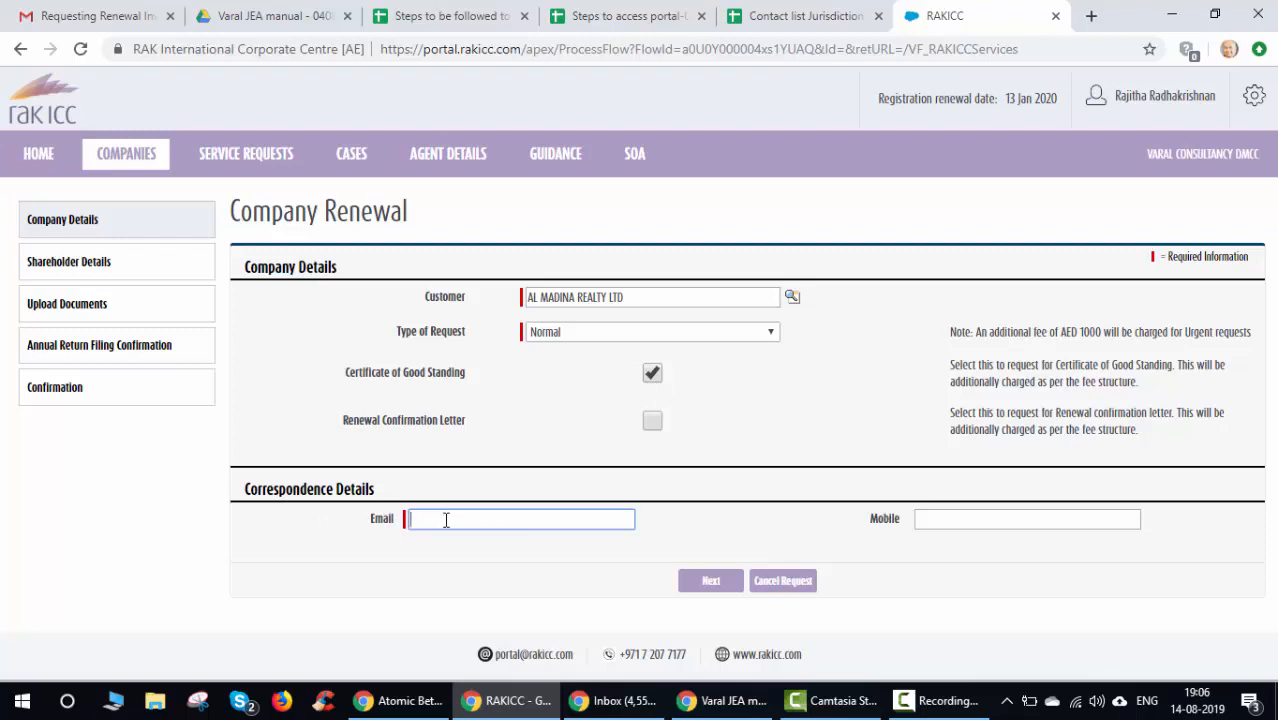
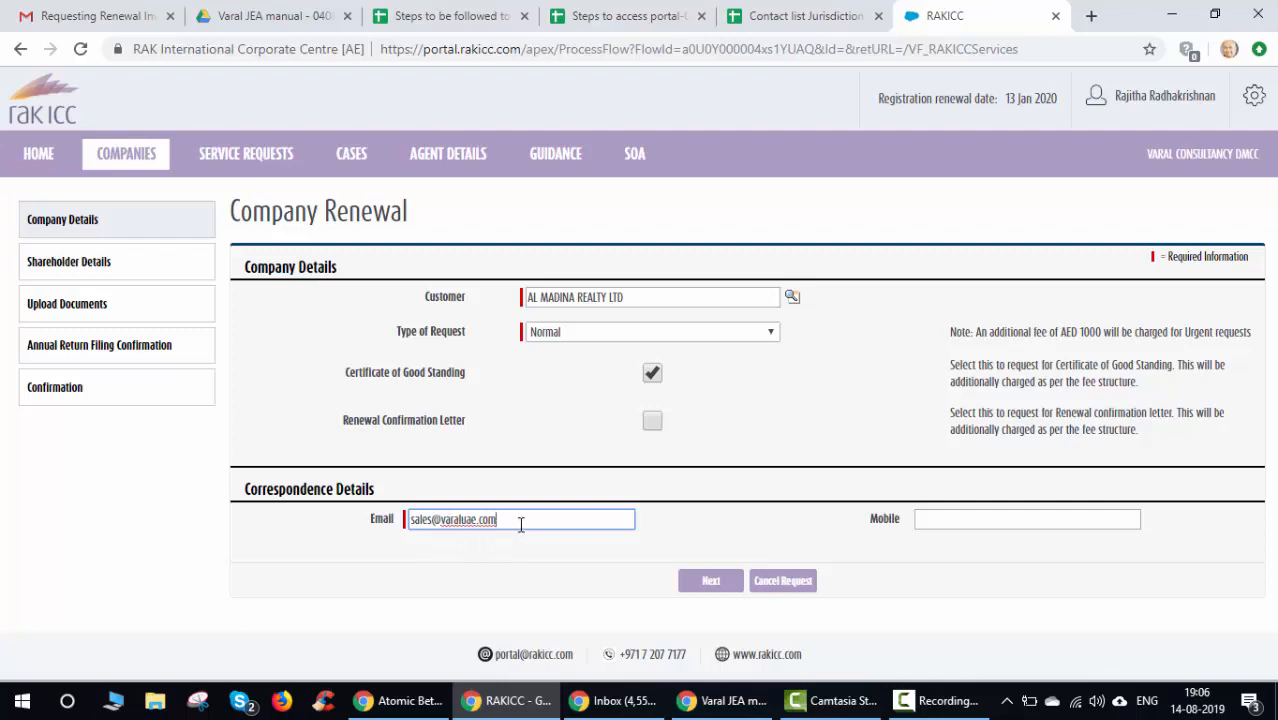
{"action": "left_click", "coordinate": [947, 519]}
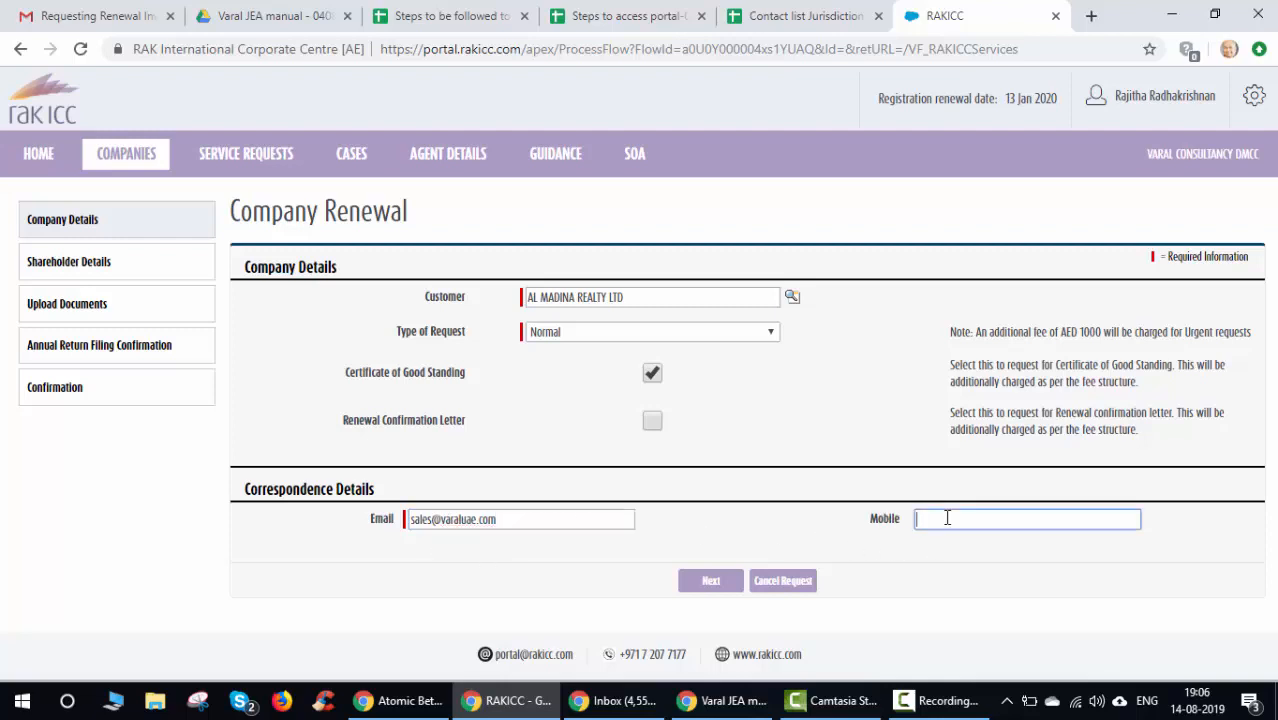
Submit Company Details and continue past Shareholder Details to the Upload Documents step
{"action": "left_click", "coordinate": [710, 582]}
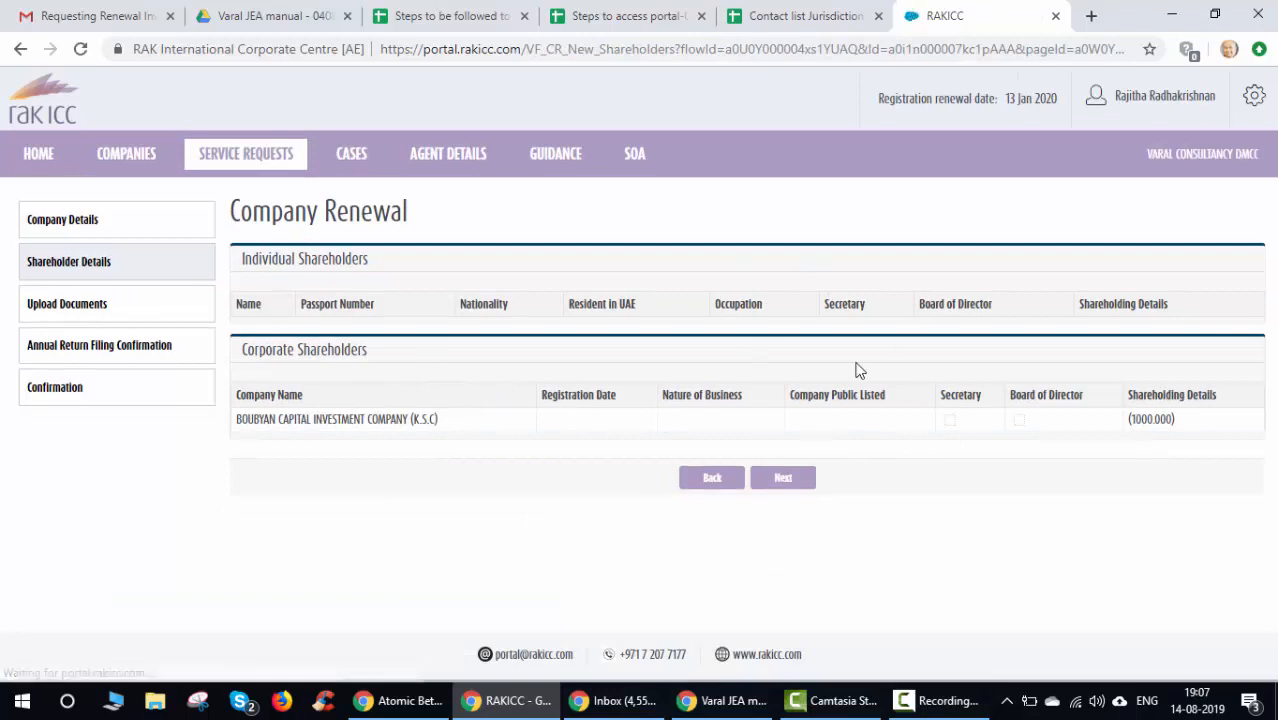
{"action": "left_click", "coordinate": [783, 479]}
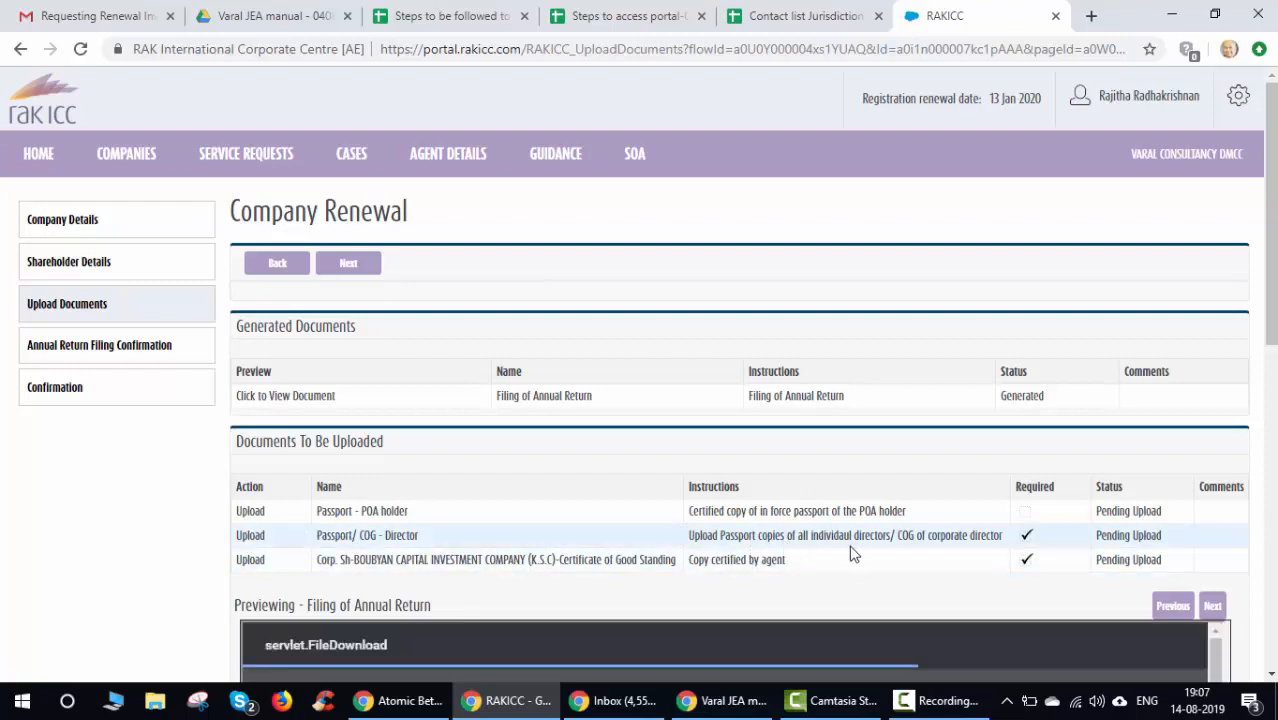
Upload CV(1).pdf from Downloads > Files as the Passport/ COG - Director document
{"action": "left_click", "coordinate": [250, 537]}
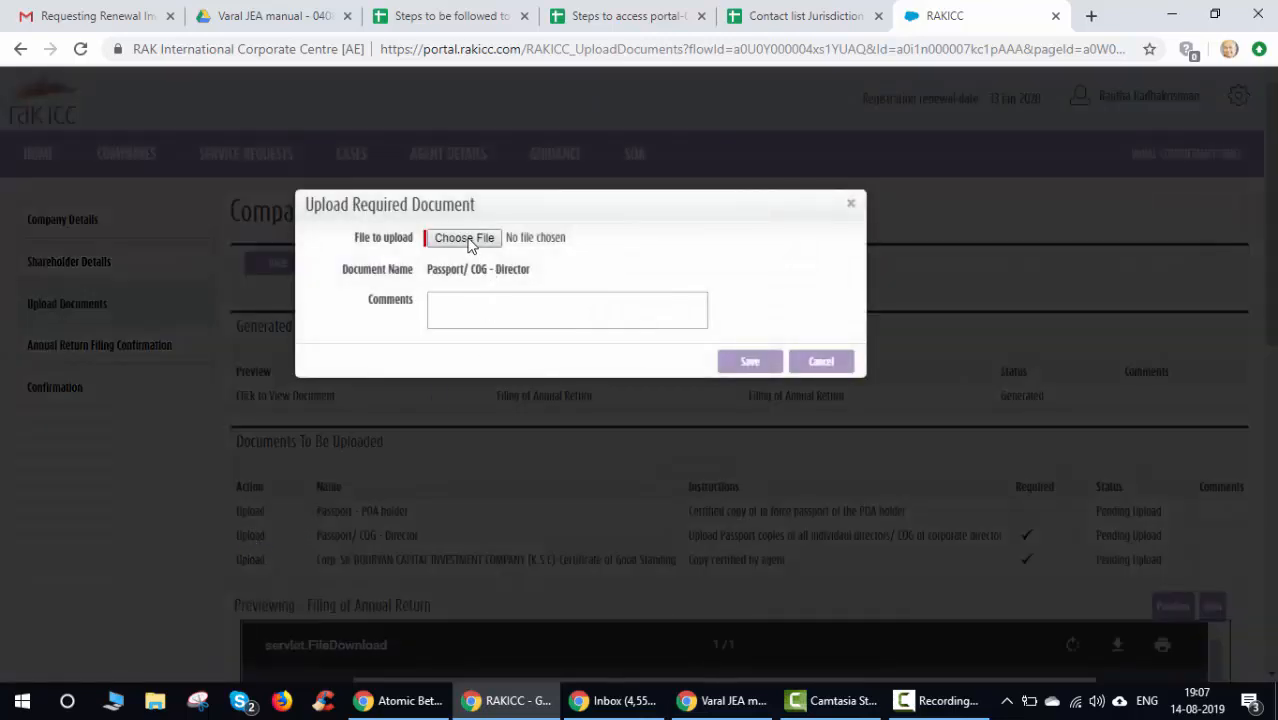
{"action": "left_click", "coordinate": [449, 245]}
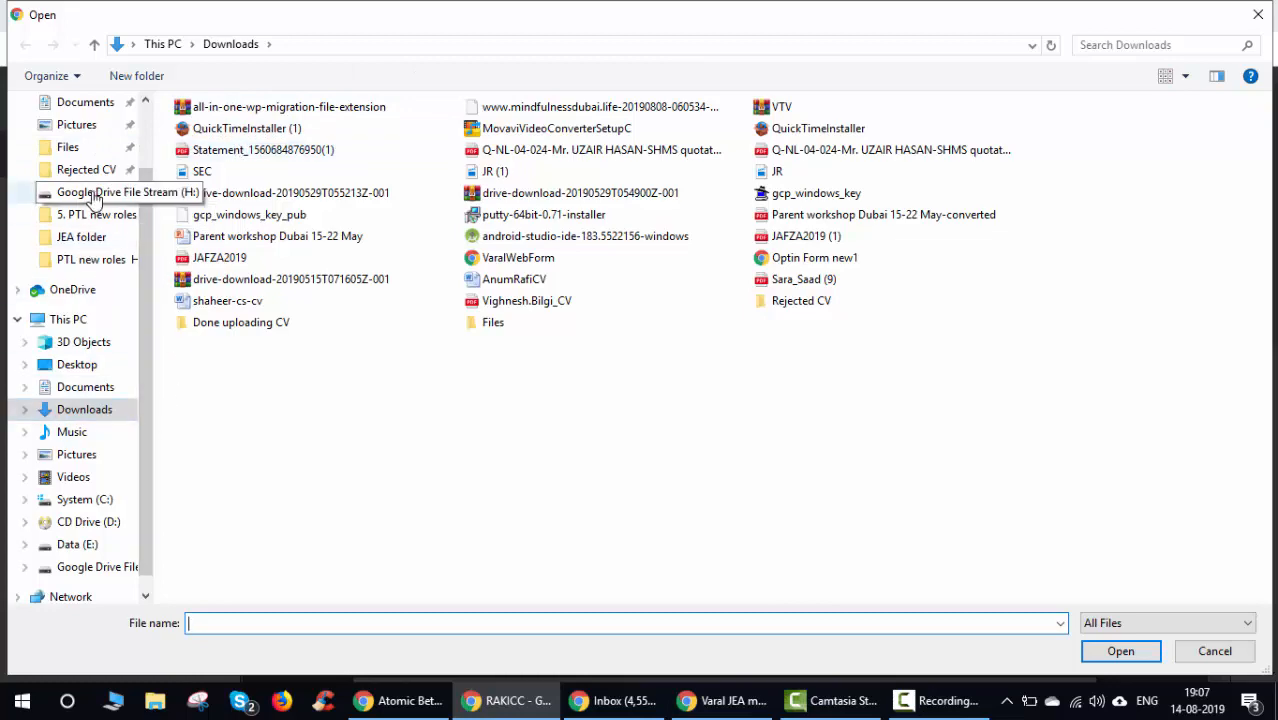
{"action": "left_click", "coordinate": [66, 147]}
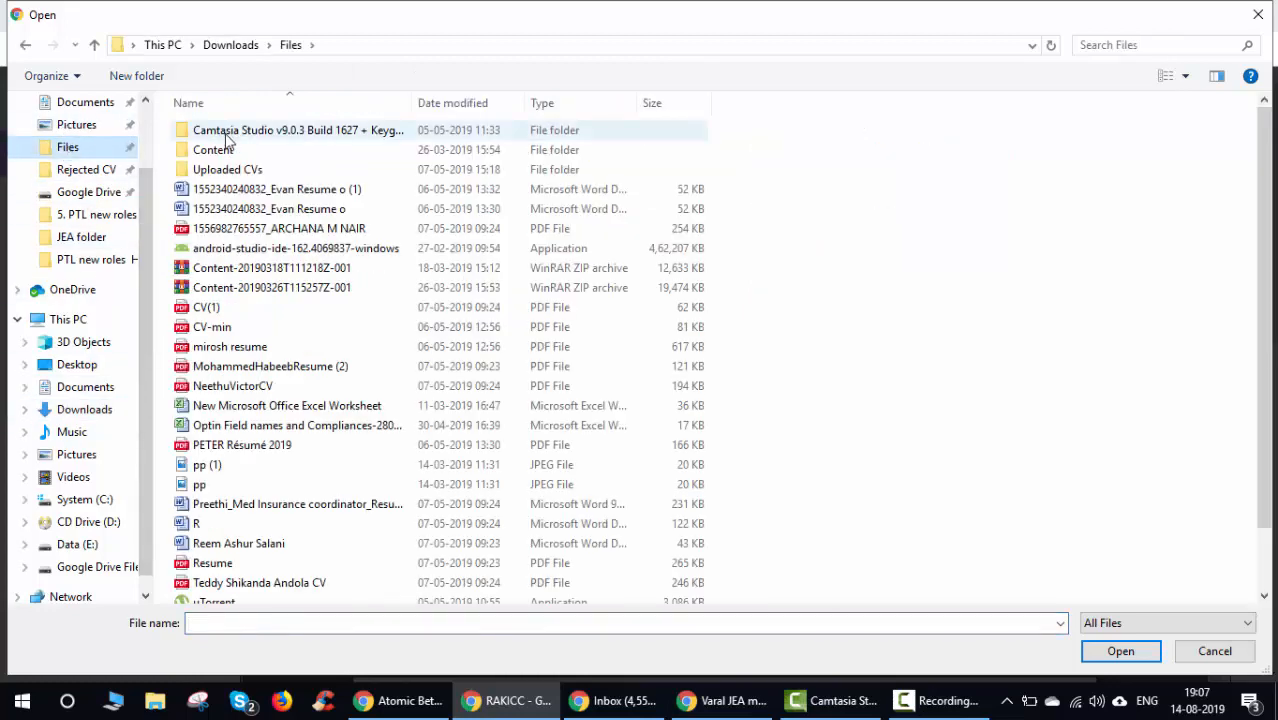
{"action": "double_click", "coordinate": [207, 307]}
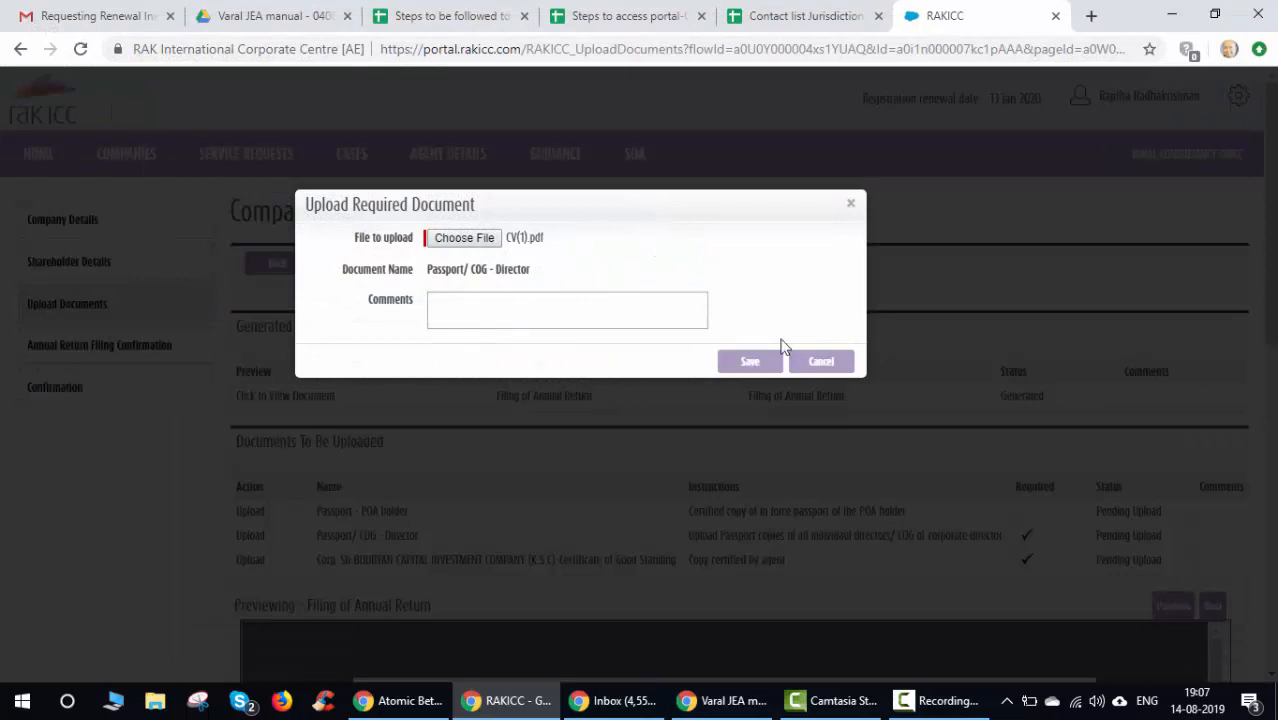
{"action": "left_click", "coordinate": [748, 362]}
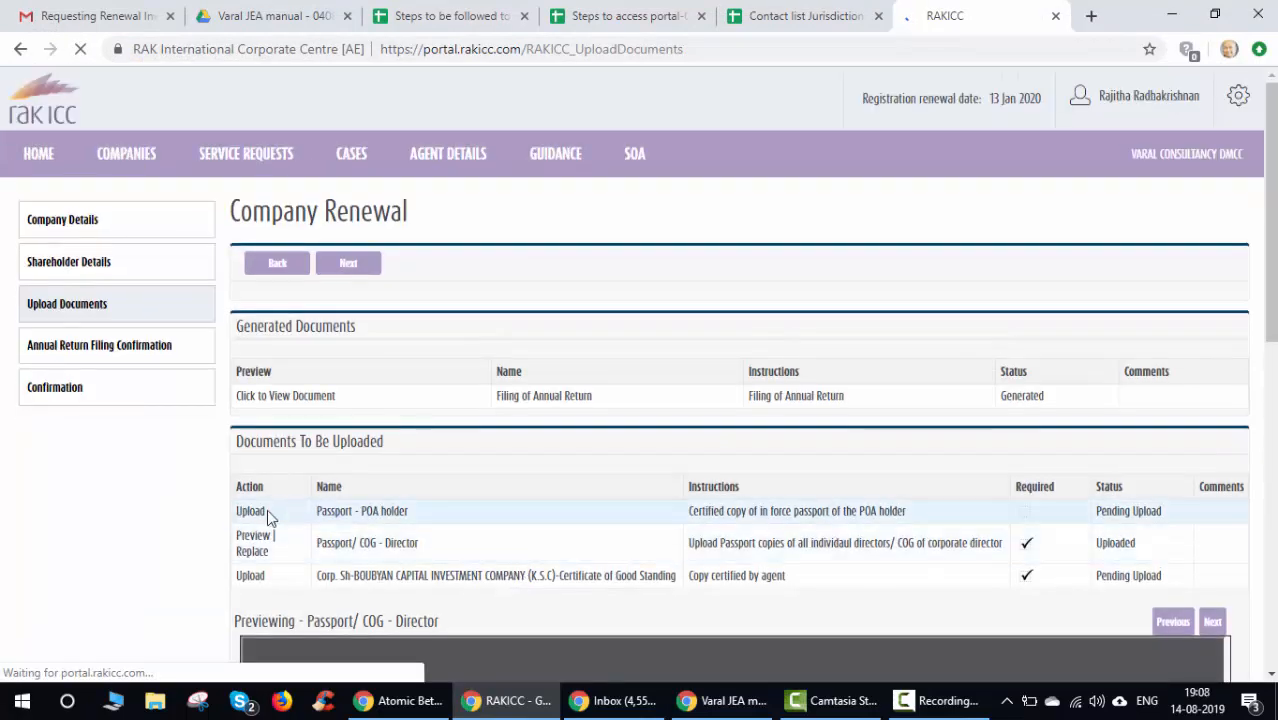
Upload CV-min.pdf as the Certificate of Good Standing and check both documents show Uploaded
{"action": "left_click", "coordinate": [244, 579]}
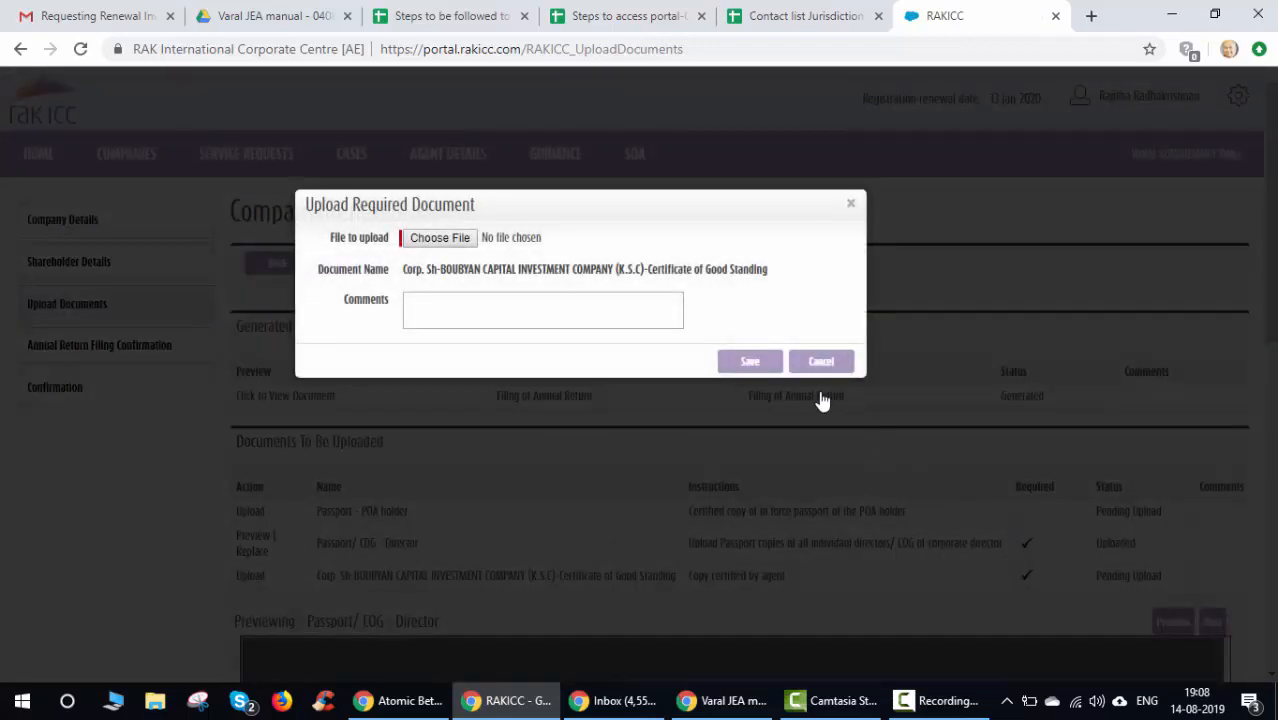
{"action": "left_click", "coordinate": [437, 243]}
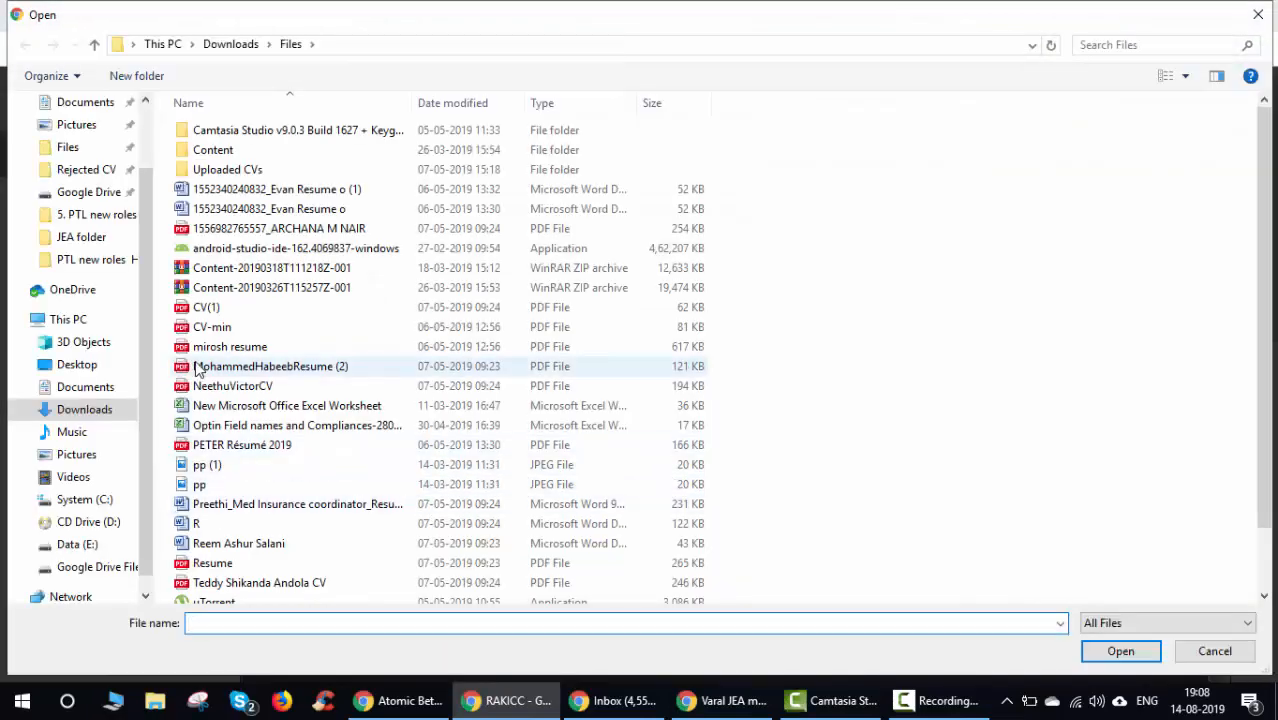
{"action": "double_click", "coordinate": [214, 328]}
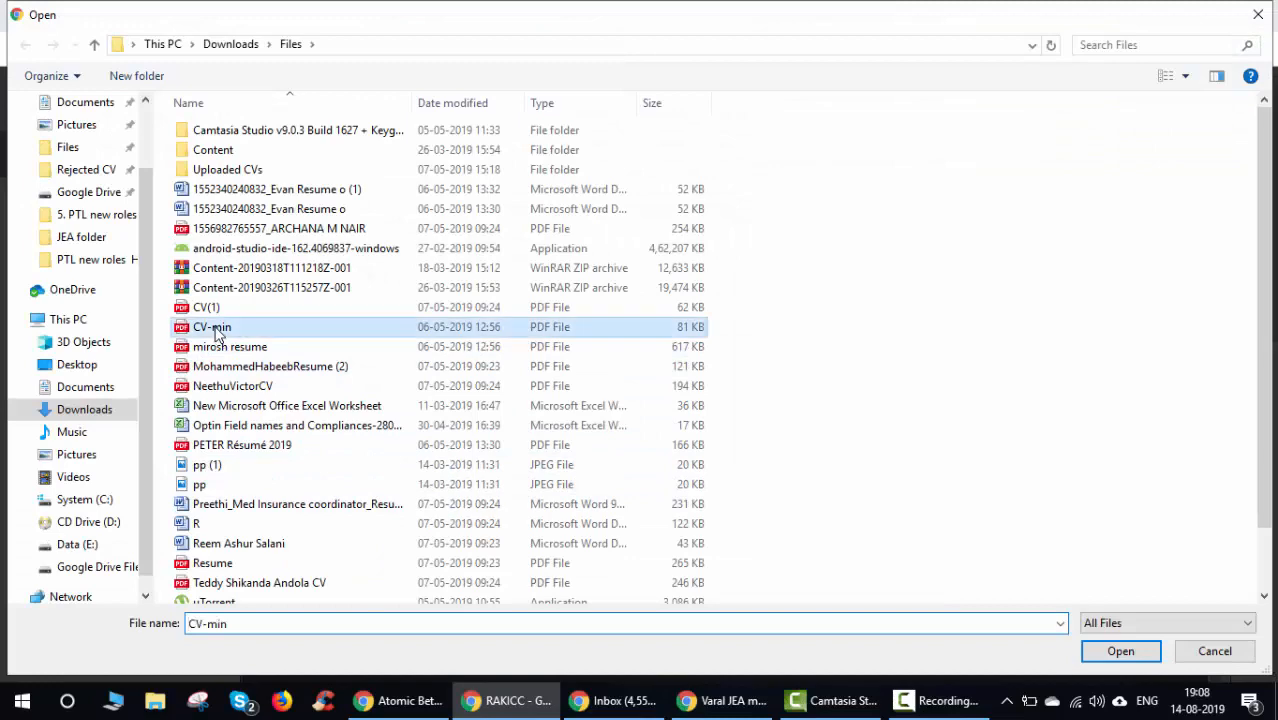
{"action": "left_click", "coordinate": [740, 365]}
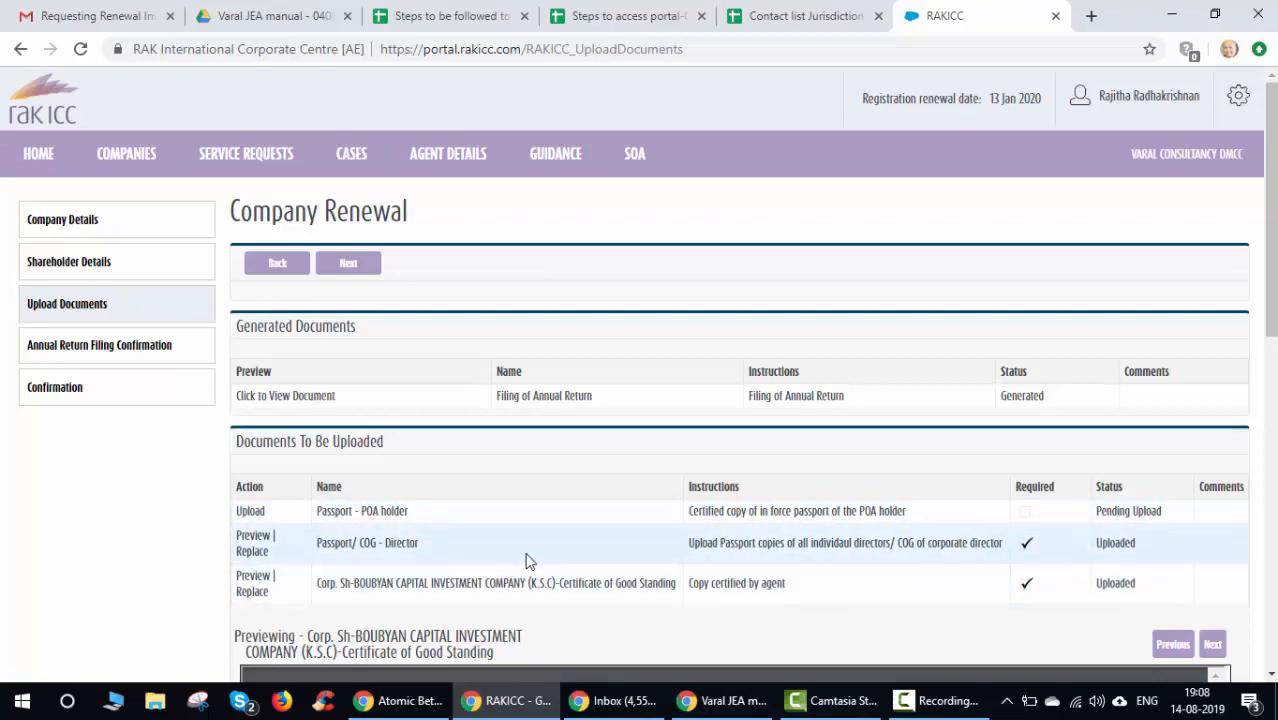
{"action": "scroll", "coordinate": [533, 559], "scroll_direction": "down", "scroll_amount": 4}
{"action": "scroll", "coordinate": [535, 559], "scroll_direction": "up", "scroll_amount": 4}
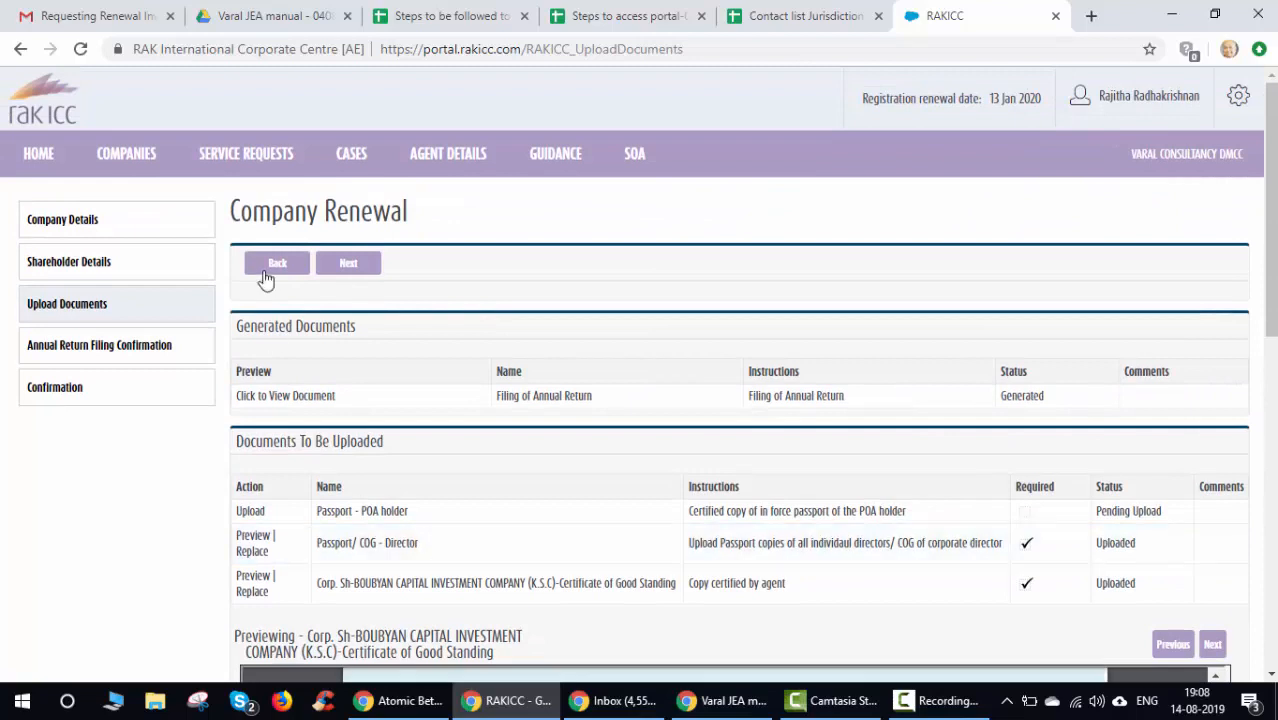
Answer Yes to the annual return accuracy confirmation and continue to the Confirmation page
{"action": "left_click", "coordinate": [346, 266]}
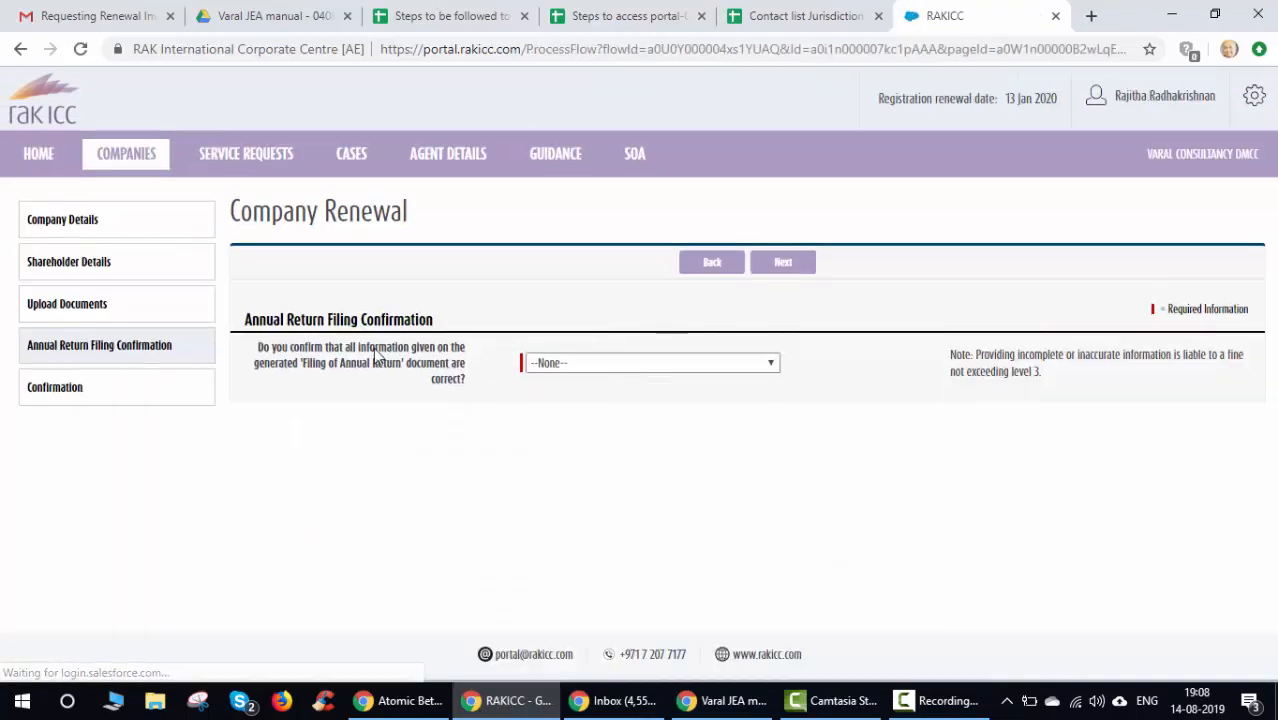
{"action": "left_click", "coordinate": [772, 366]}
{"action": "left_click", "coordinate": [551, 400]}
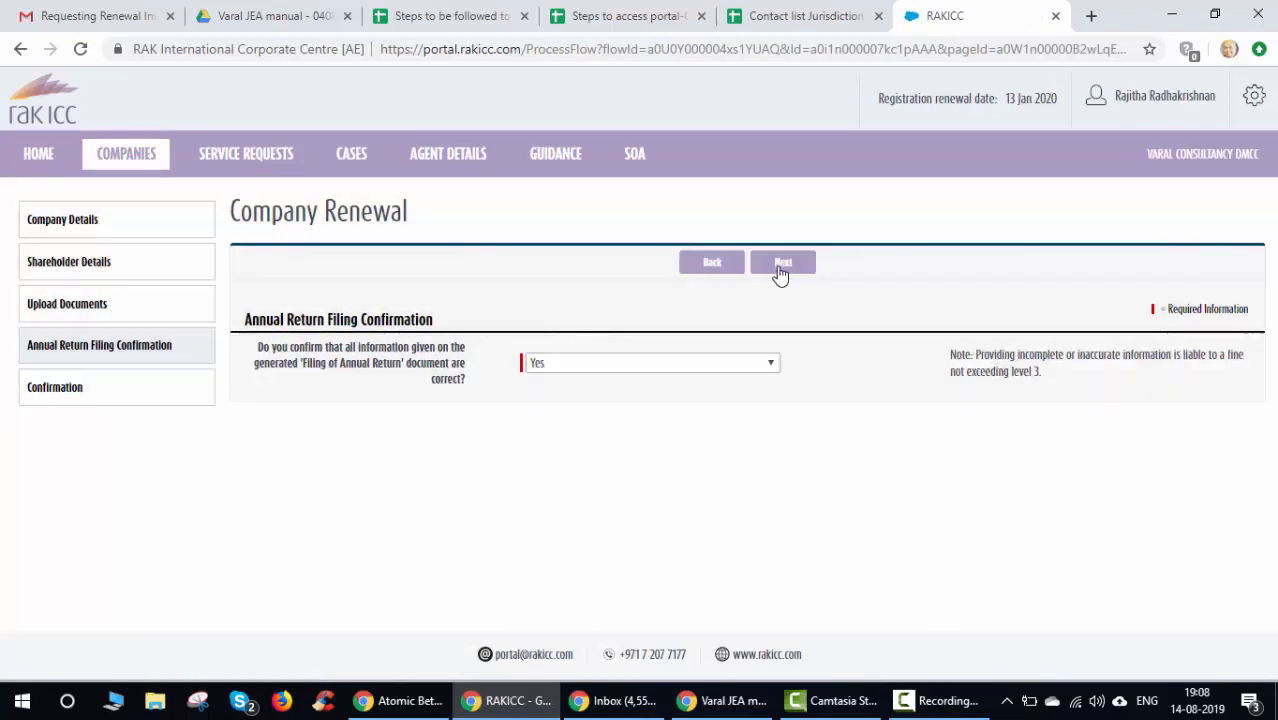
{"action": "left_click", "coordinate": [782, 264]}
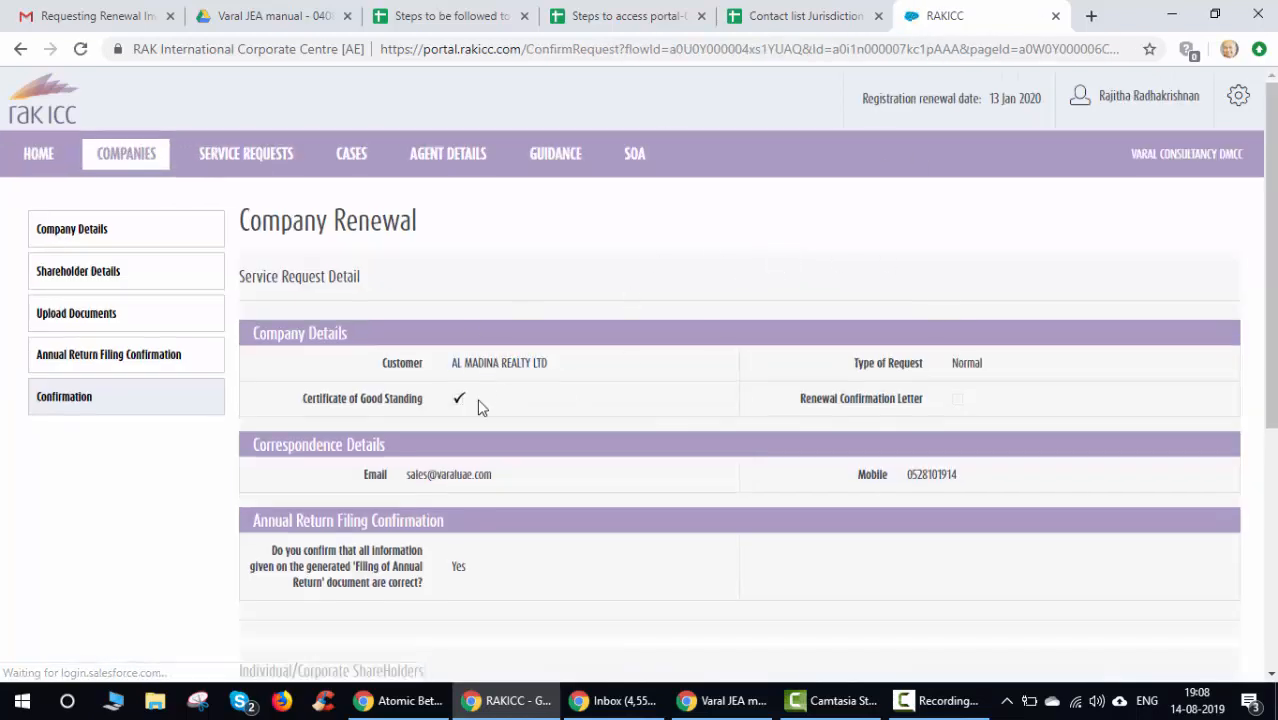
{"action": "scroll", "coordinate": [660, 379], "scroll_direction": "down", "scroll_amount": 4}
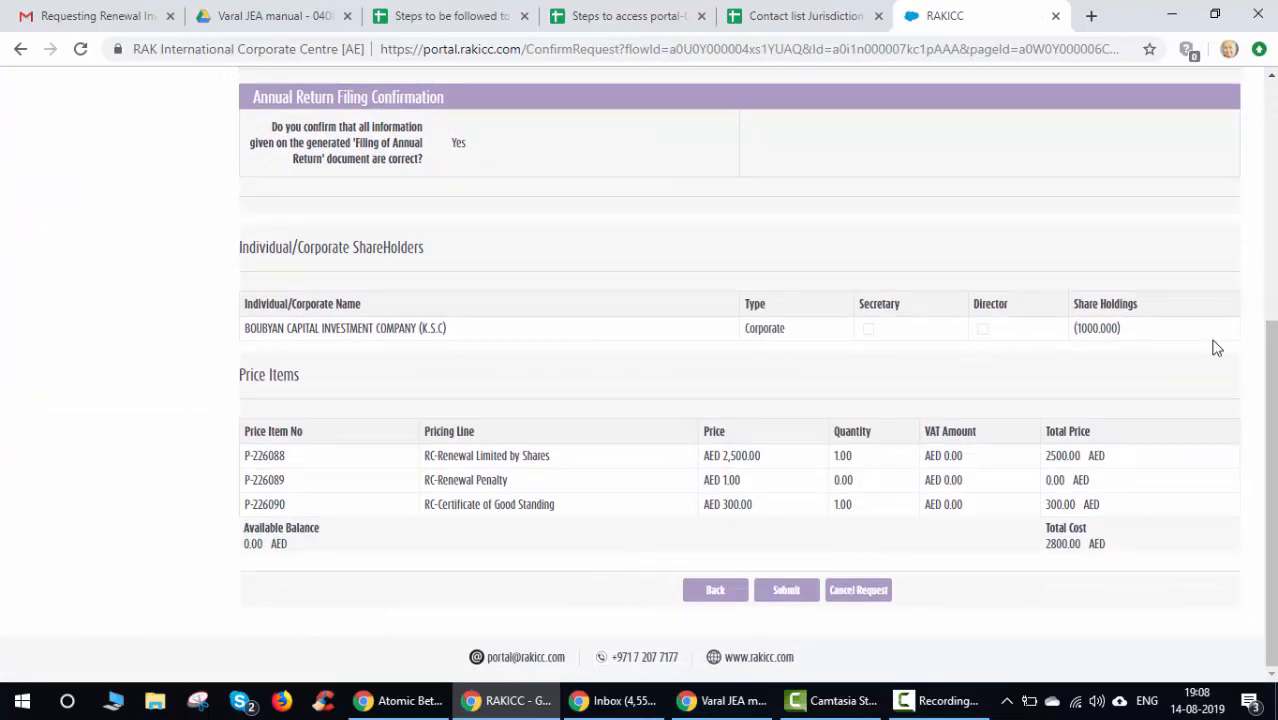
{"action": "scroll", "coordinate": [940, 262], "scroll_direction": "up", "scroll_amount": 4}
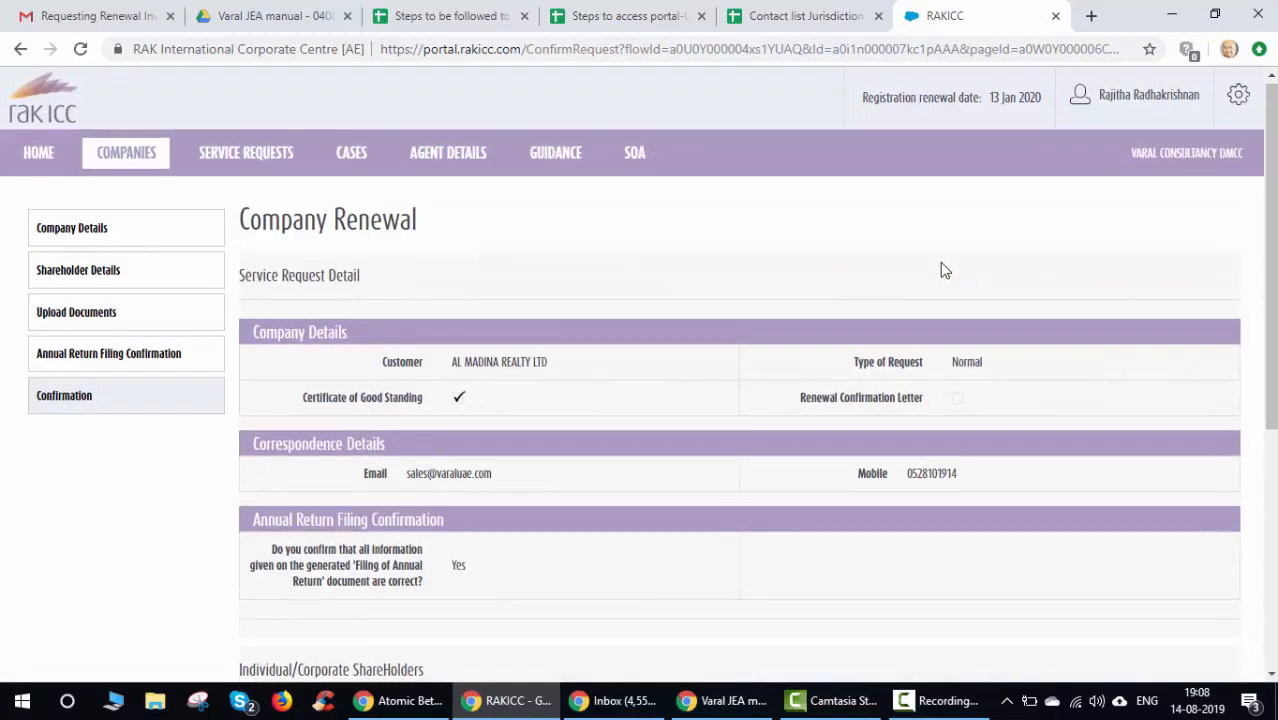
{"action": "scroll", "coordinate": [940, 262], "scroll_direction": "down", "scroll_amount": 4}
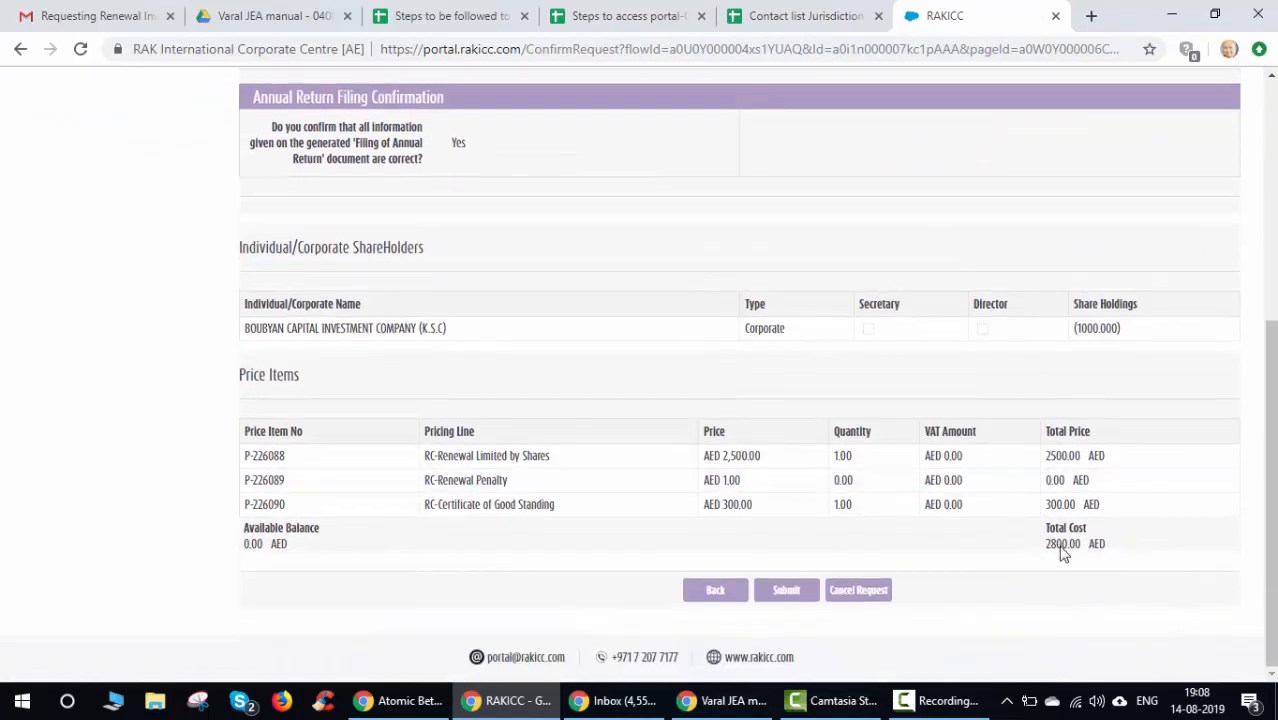
{"action": "scroll", "coordinate": [100, 365], "scroll_direction": "up", "scroll_amount": 4}
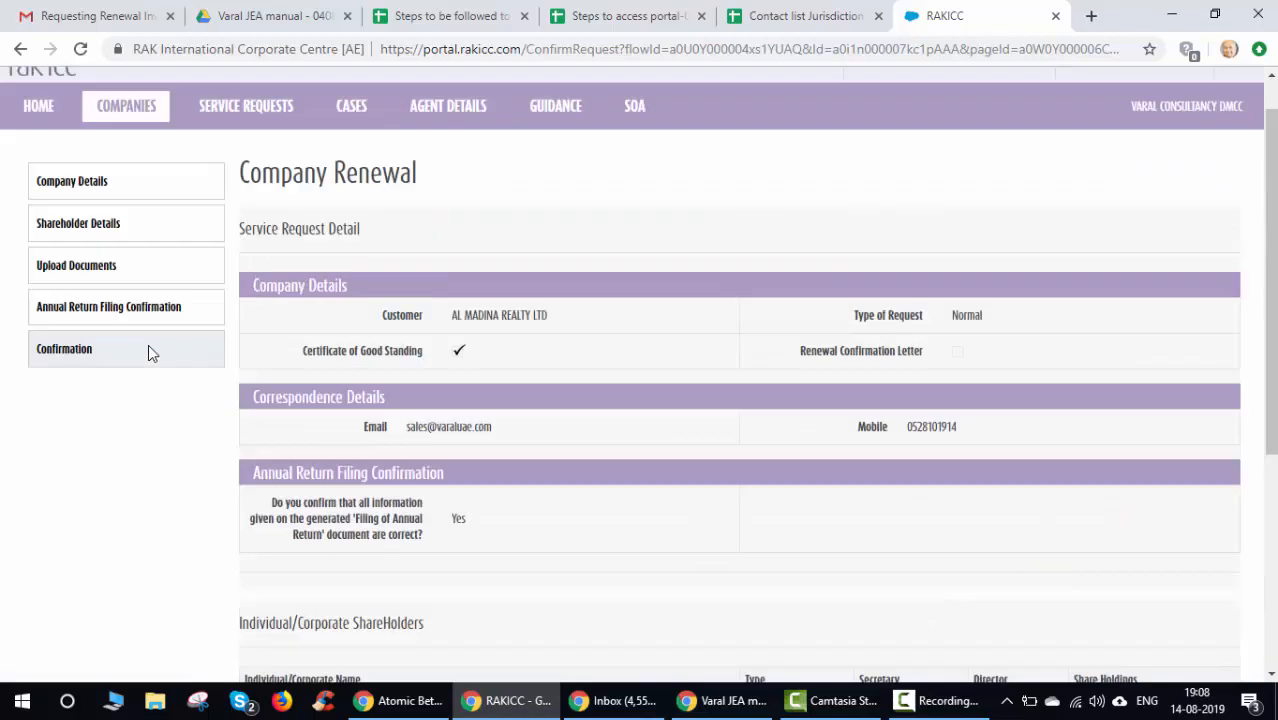
{"action": "scroll", "coordinate": [148, 352], "scroll_direction": "up", "scroll_amount": 1}
{"action": "scroll", "coordinate": [57, 448], "scroll_direction": "down", "scroll_amount": 1}
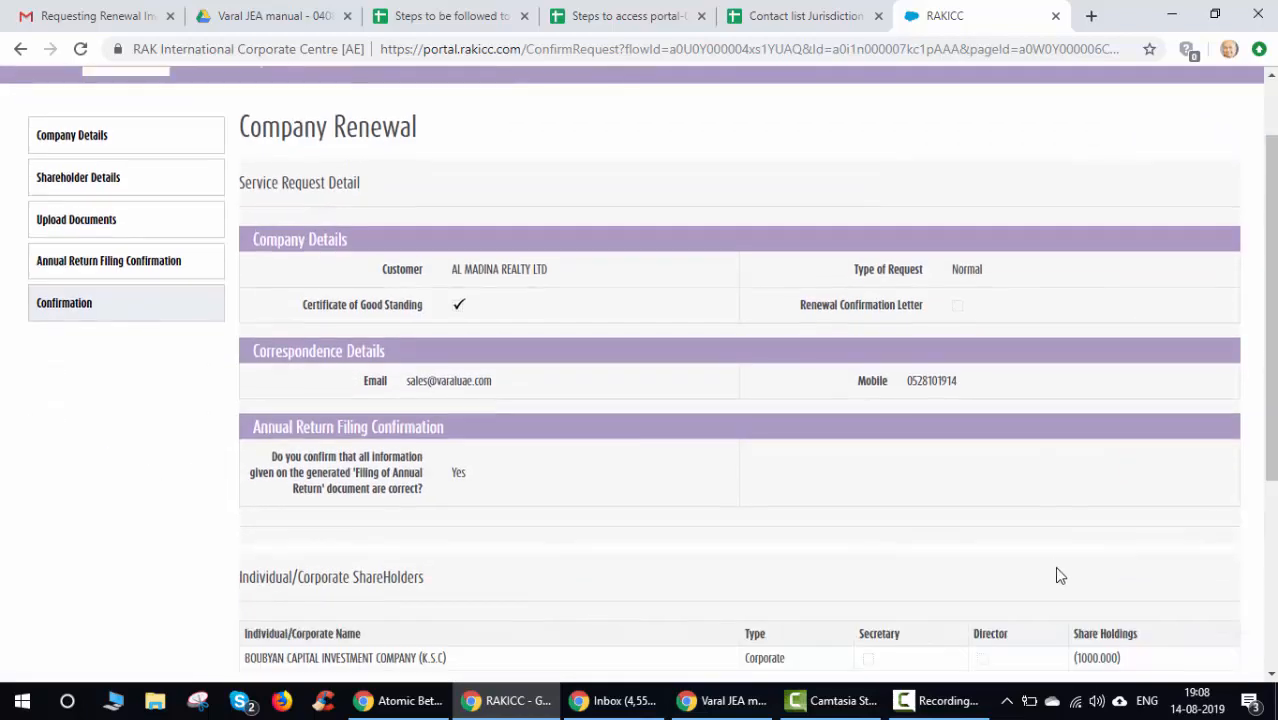
{"action": "scroll", "coordinate": [1058, 555], "scroll_direction": "down", "scroll_amount": 3}
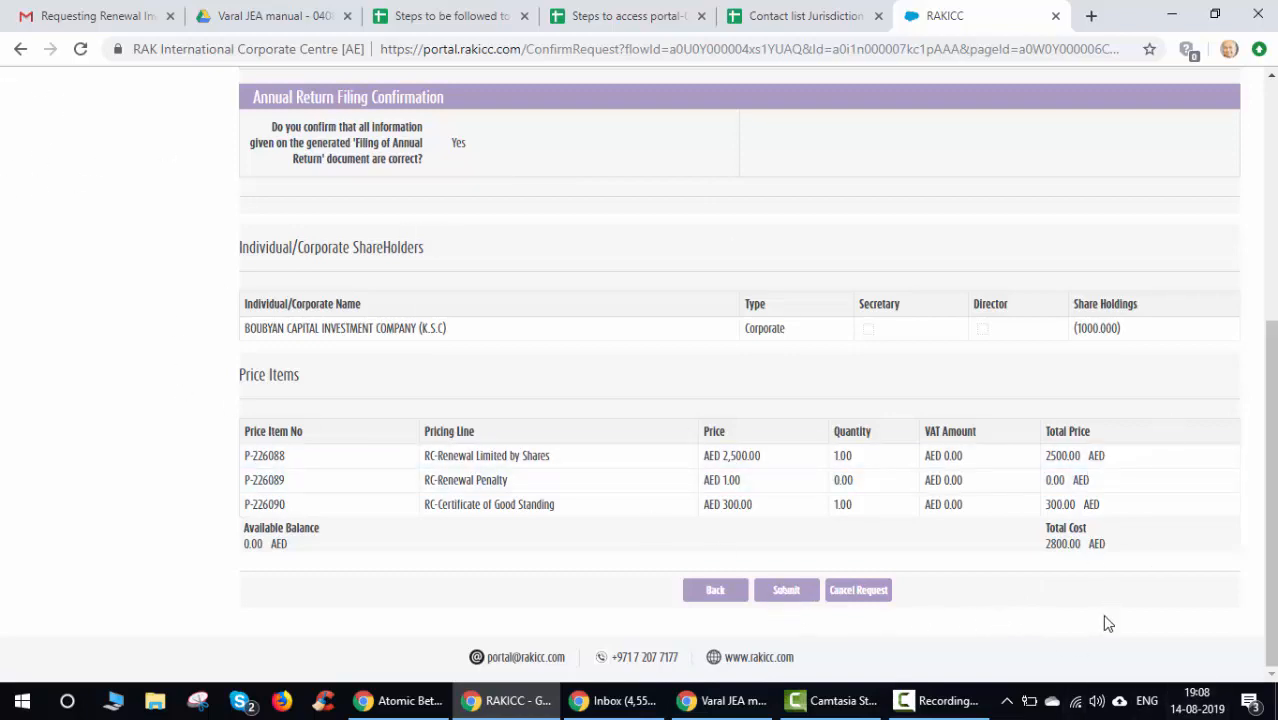
{"action": "scroll", "coordinate": [1107, 619], "scroll_direction": "up", "scroll_amount": 5}
{"action": "scroll", "coordinate": [1077, 567], "scroll_direction": "down", "scroll_amount": 5}
{"action": "scroll", "coordinate": [1064, 556], "scroll_direction": "up", "scroll_amount": 5}
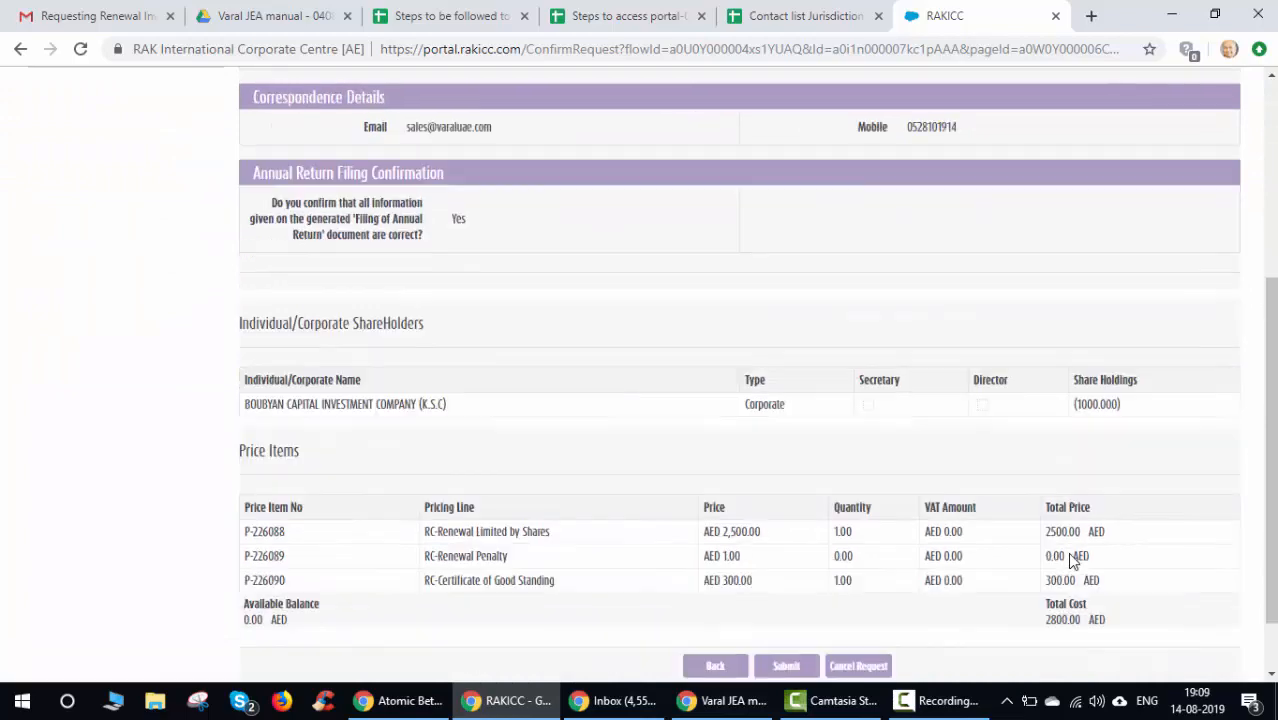
{"action": "scroll", "coordinate": [462, 304], "scroll_direction": "down", "scroll_amount": 4}
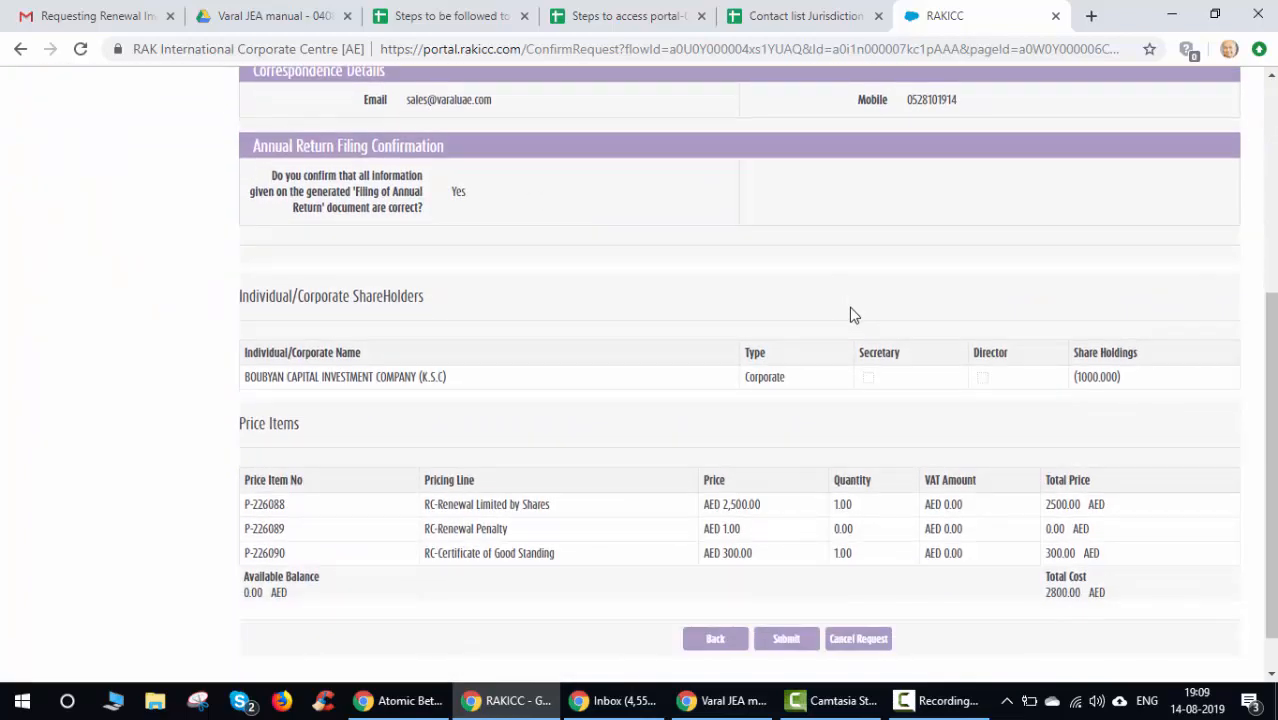
{"action": "key", "text": "ctrl+minus"}
{"action": "key", "text": "ctrl+minus"}
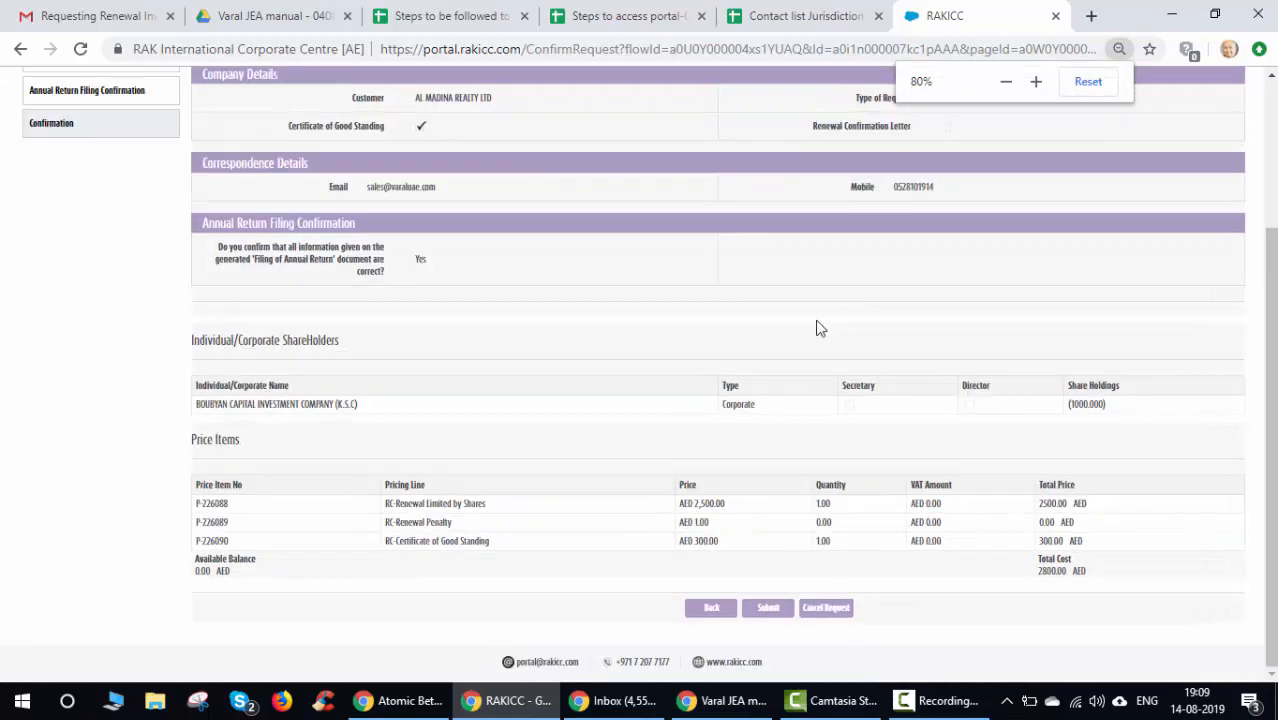
{"action": "scroll", "coordinate": [936, 247], "scroll_direction": "up", "scroll_amount": 2}
{"action": "scroll", "coordinate": [935, 247], "scroll_direction": "down", "scroll_amount": 2}
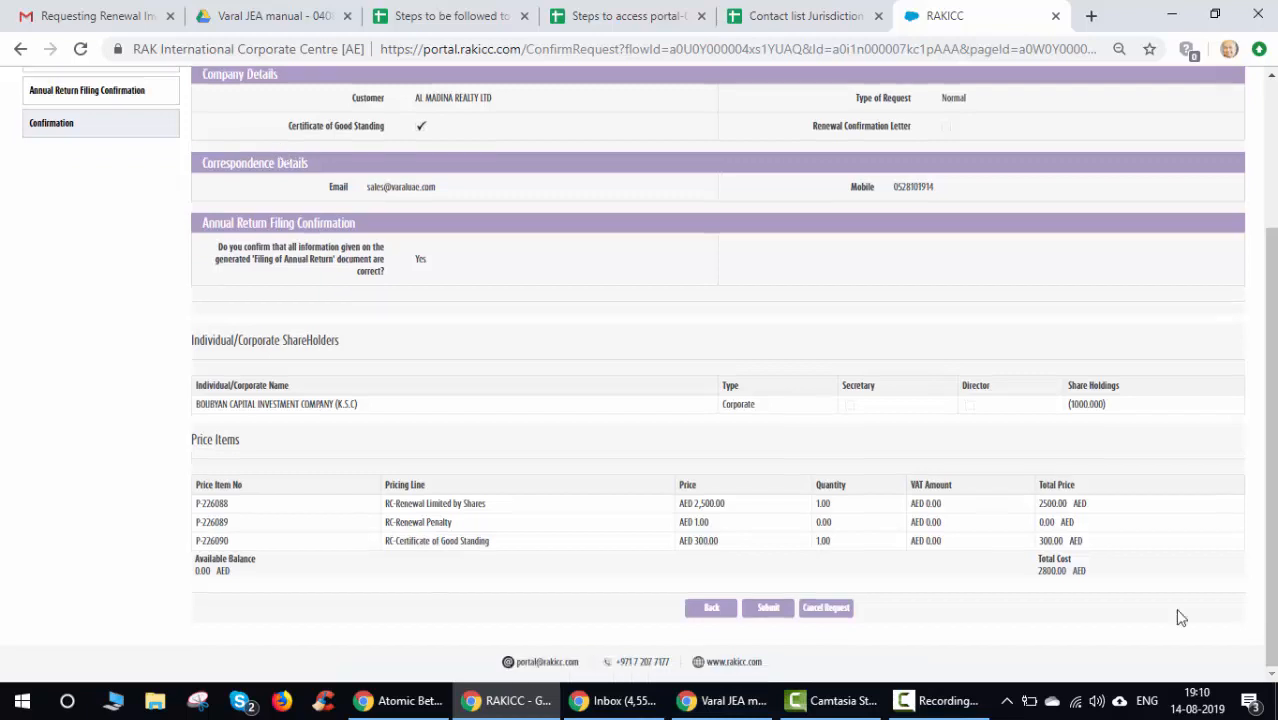
{"action": "scroll", "coordinate": [767, 516], "scroll_direction": "up", "scroll_amount": 5}
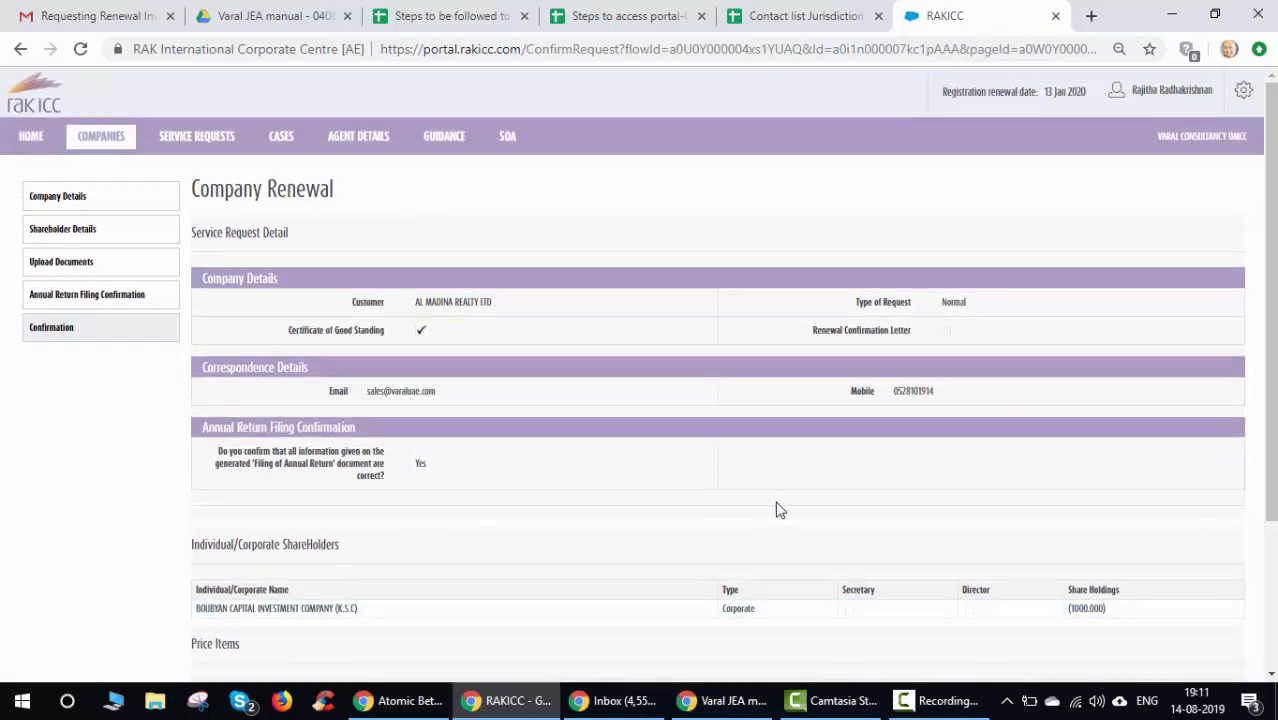
{"action": "scroll", "coordinate": [779, 509], "scroll_direction": "down", "scroll_amount": 2}
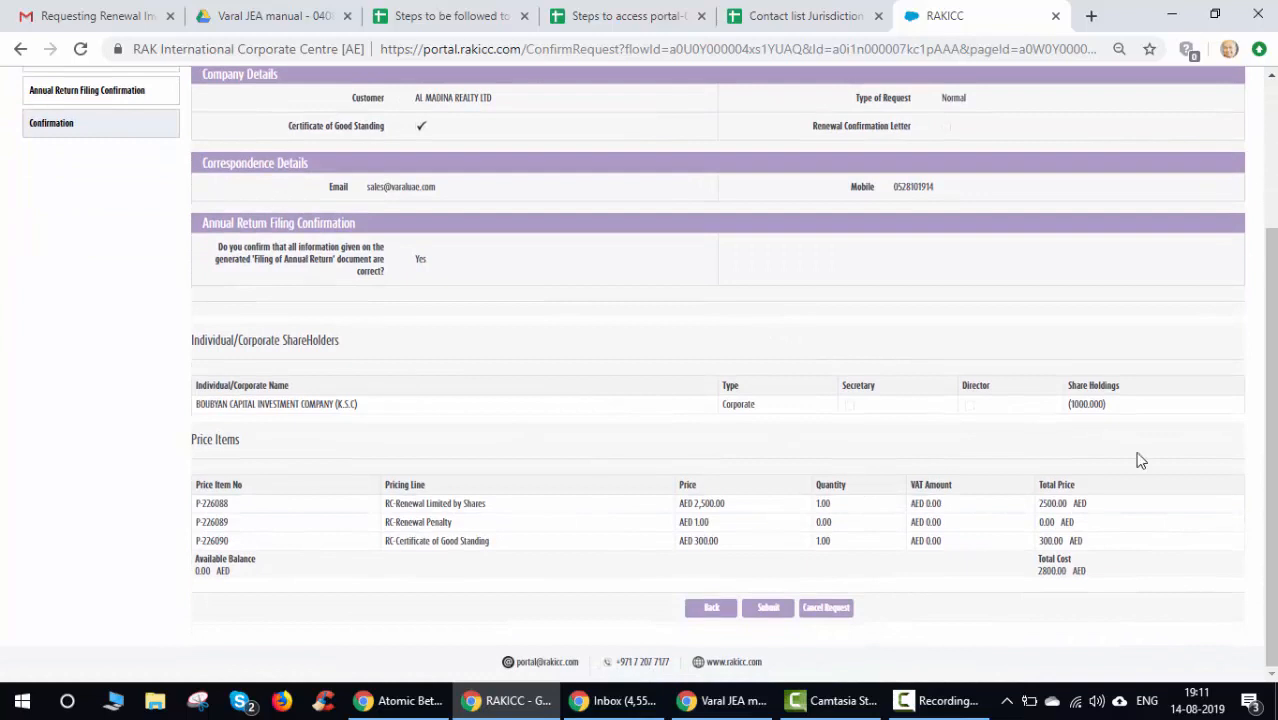
{"action": "scroll", "coordinate": [841, 297], "scroll_direction": "up", "scroll_amount": 1}
{"action": "scroll", "coordinate": [1041, 366], "scroll_direction": "down", "scroll_amount": 1}
Move through the contact list, portal steps and RAKICC tabs, ending on the Quotation template spreadsheet
{"action": "left_click", "coordinate": [840, 18]}
{"action": "left_click", "coordinate": [950, 14]}
{"action": "left_click", "coordinate": [805, 15]}
{"action": "left_click", "coordinate": [640, 16]}
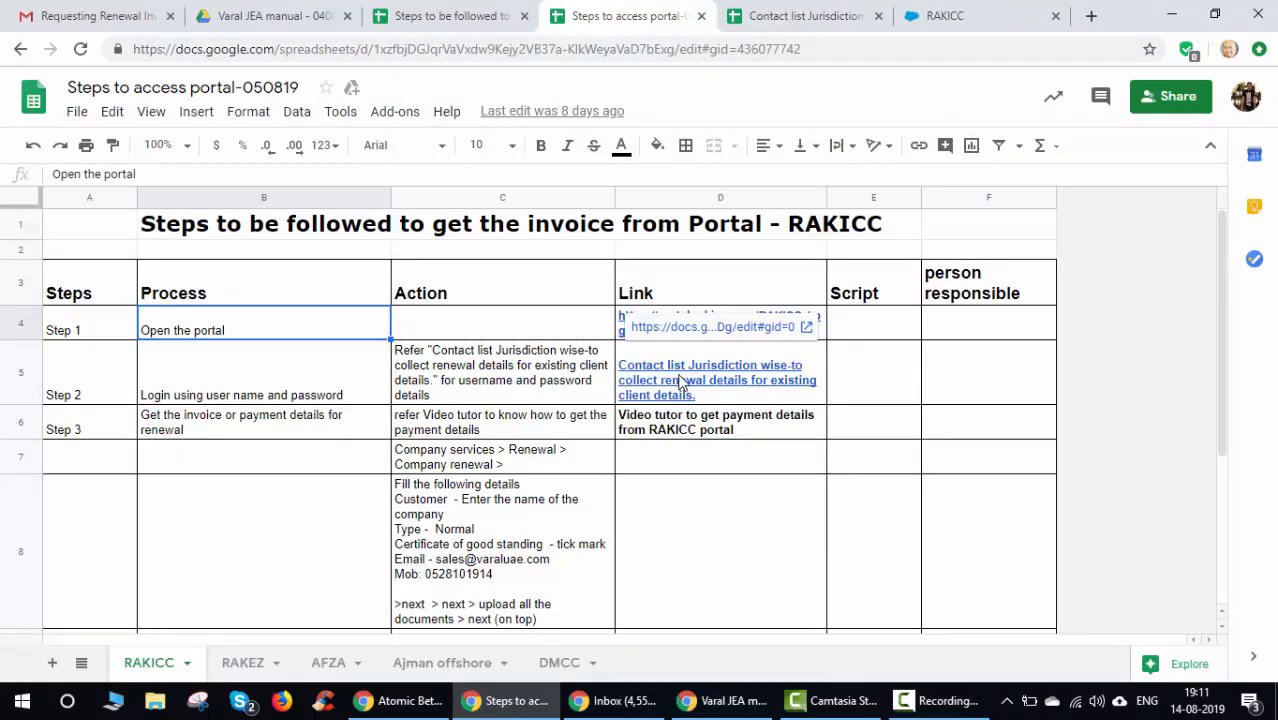
{"action": "left_click", "coordinate": [440, 15]}
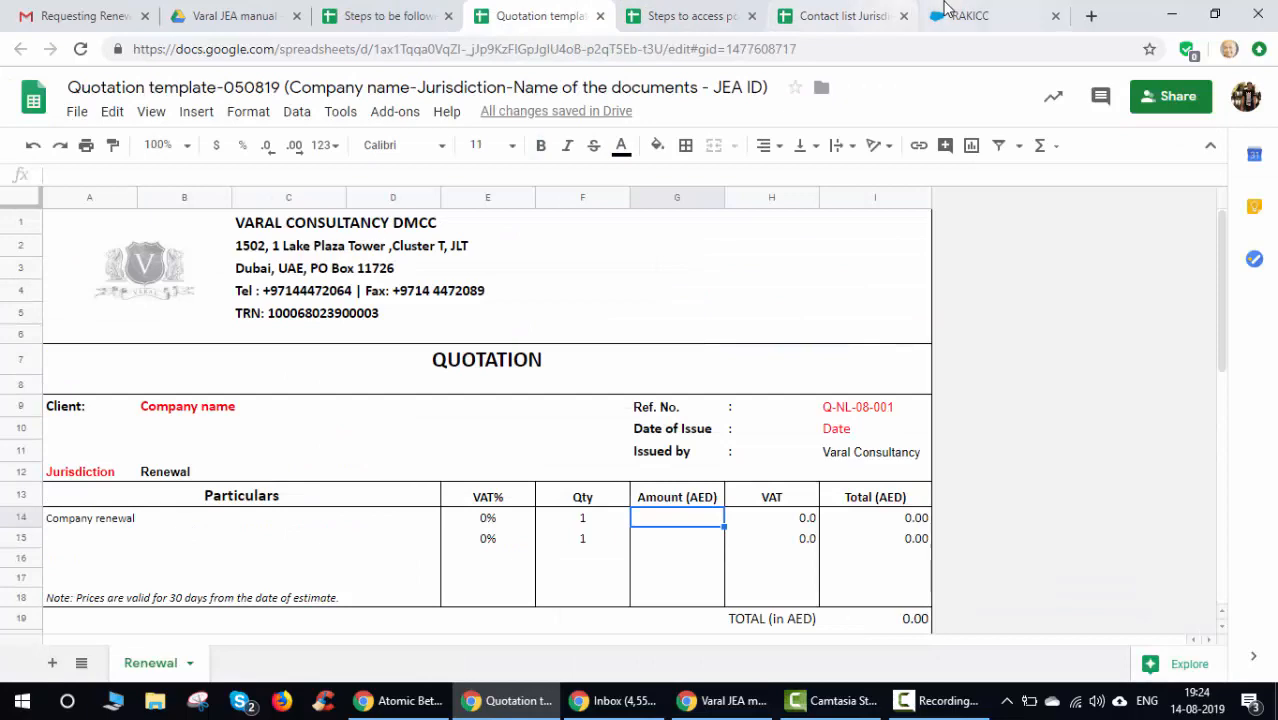
{"action": "left_click", "coordinate": [948, 12]}
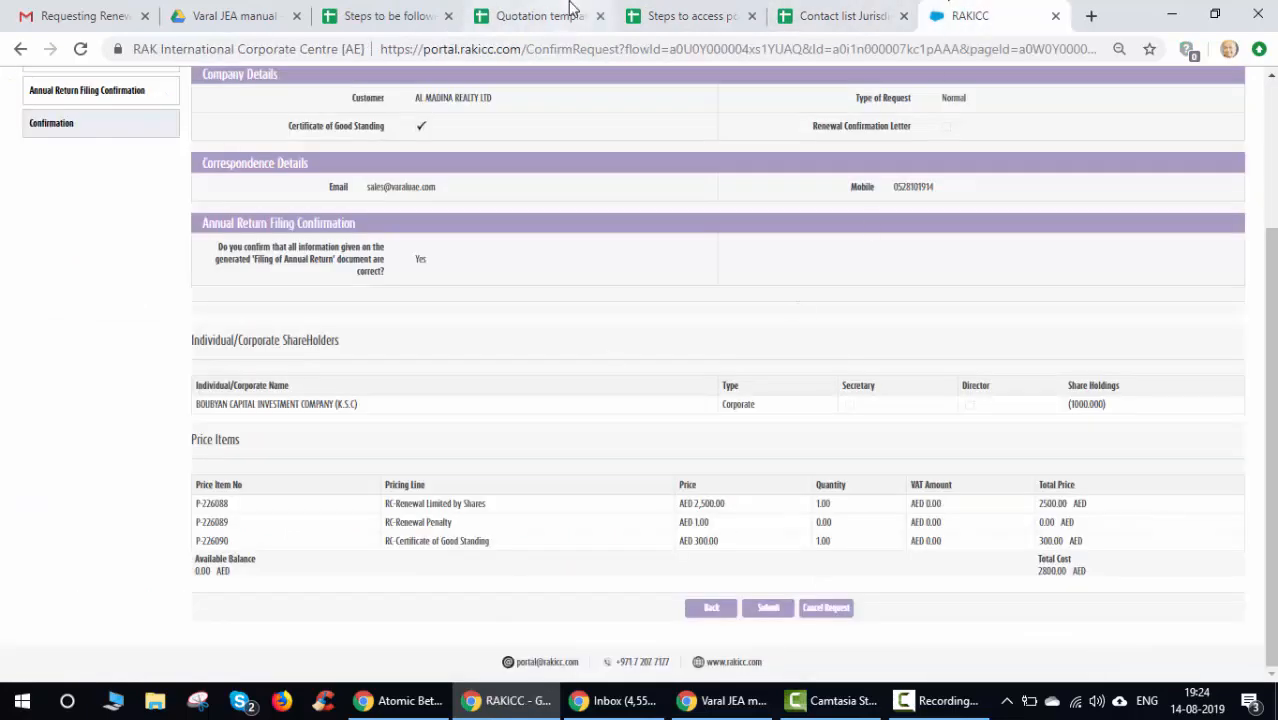
{"action": "left_click", "coordinate": [513, 18]}
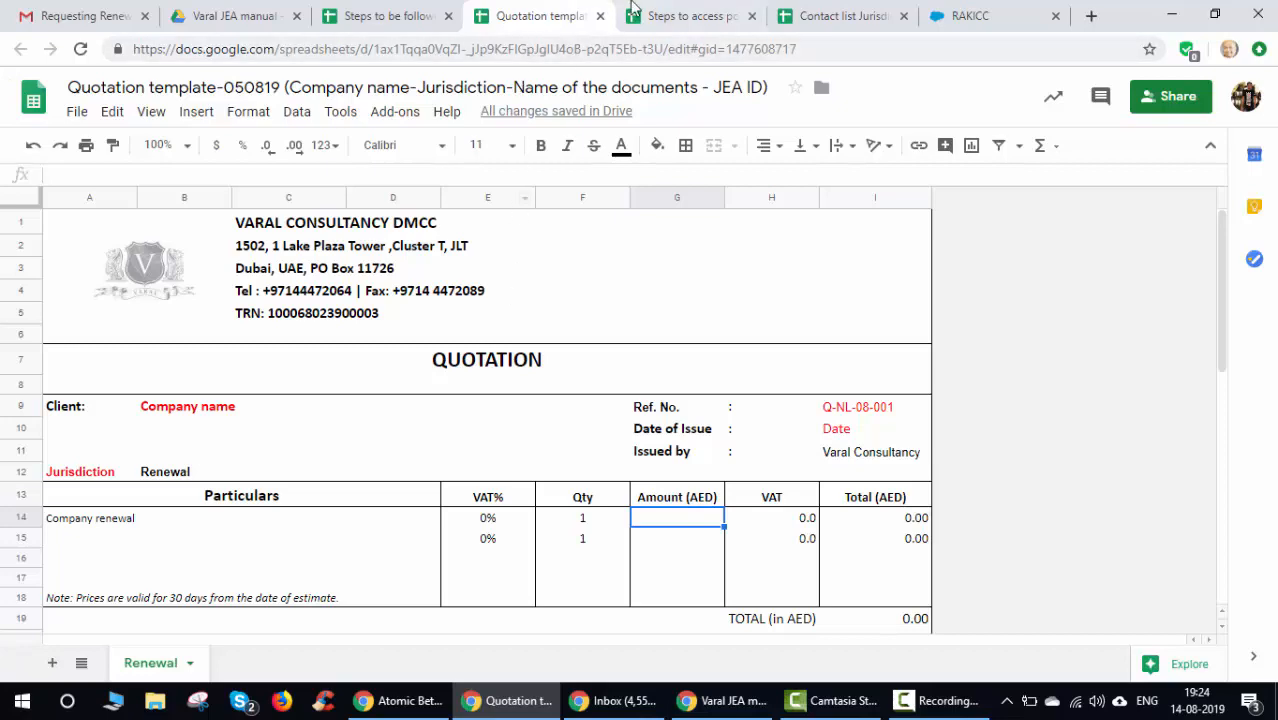
Review the jurisdiction contact list's Non portal table, selecting the DWC entry
{"action": "left_click", "coordinate": [830, 14]}
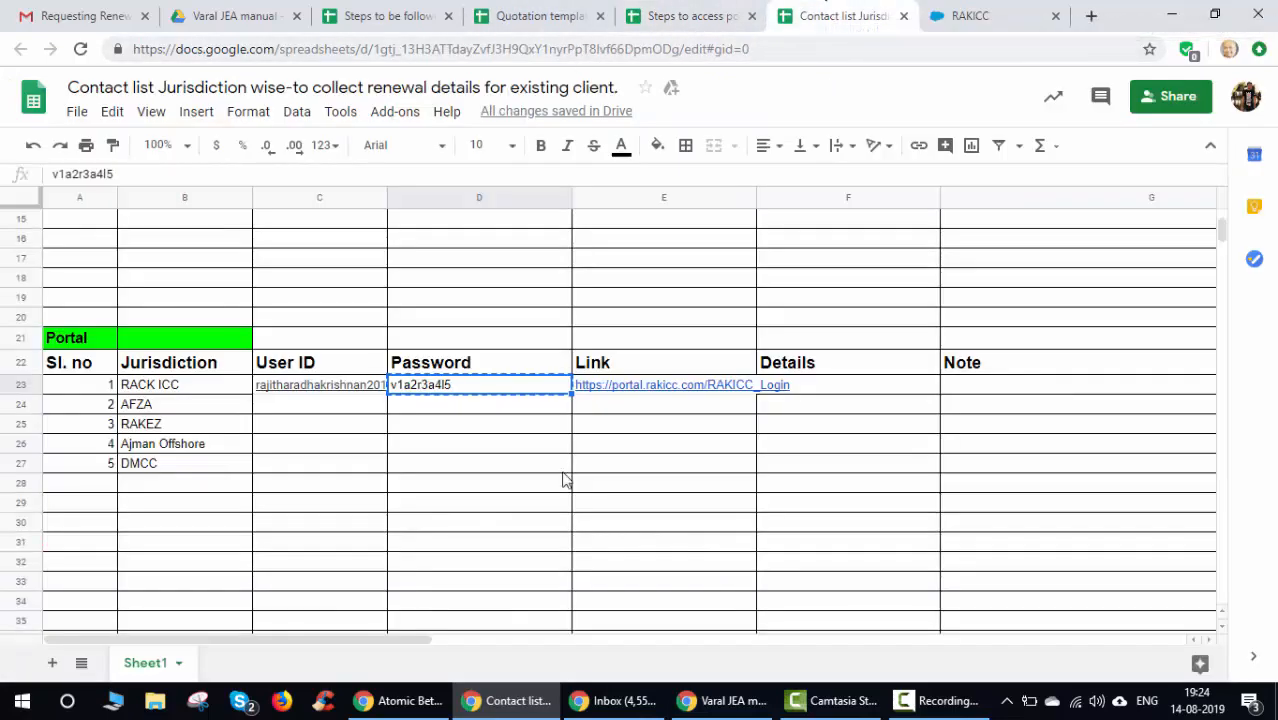
{"action": "scroll", "coordinate": [270, 525], "scroll_direction": "up", "scroll_amount": 5}
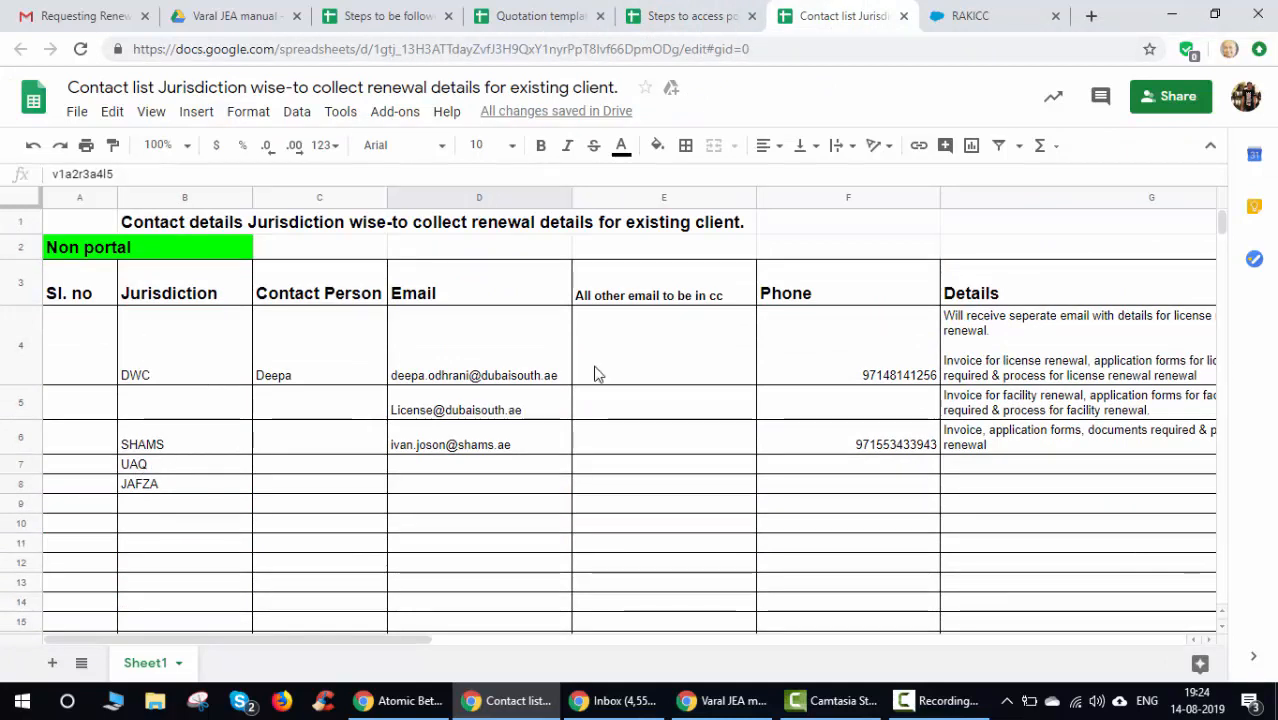
{"action": "left_click", "coordinate": [170, 373]}
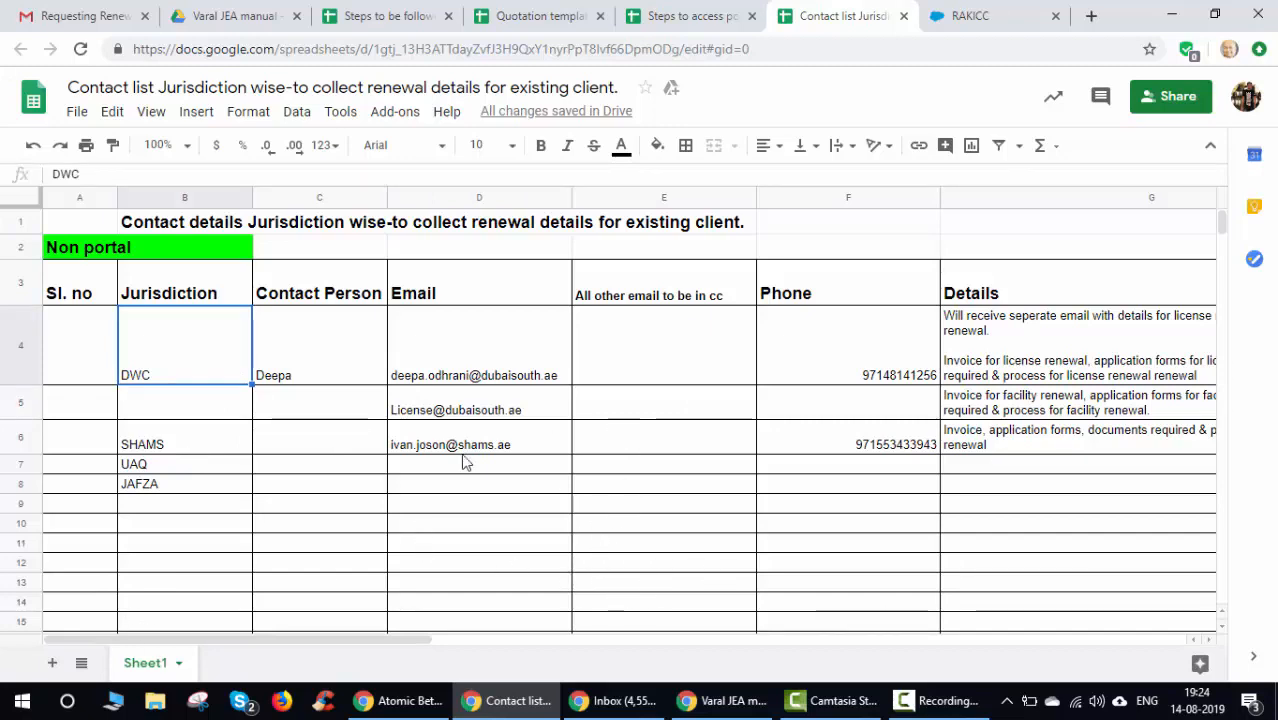
{"action": "scroll", "coordinate": [463, 462], "scroll_direction": "down", "scroll_amount": 4}
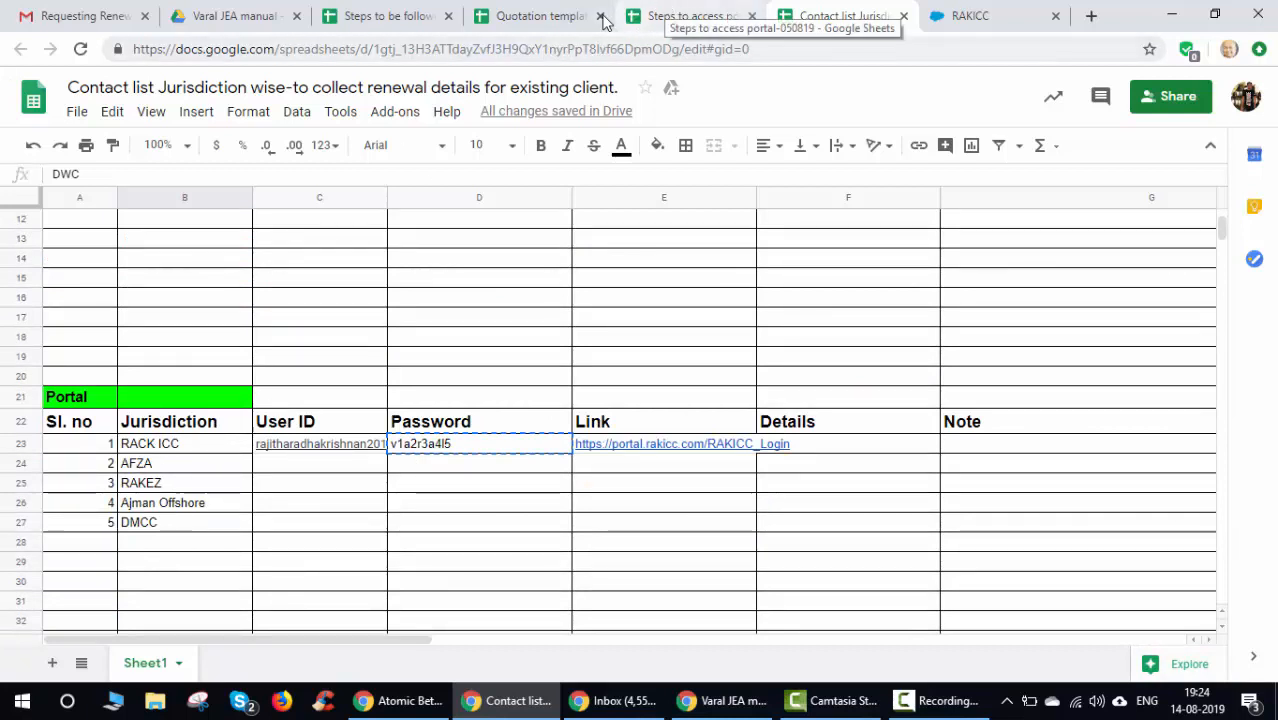
Check the quotation's Company renewal line, then select the contact list's Jurisdiction column B
{"action": "left_click", "coordinate": [540, 10]}
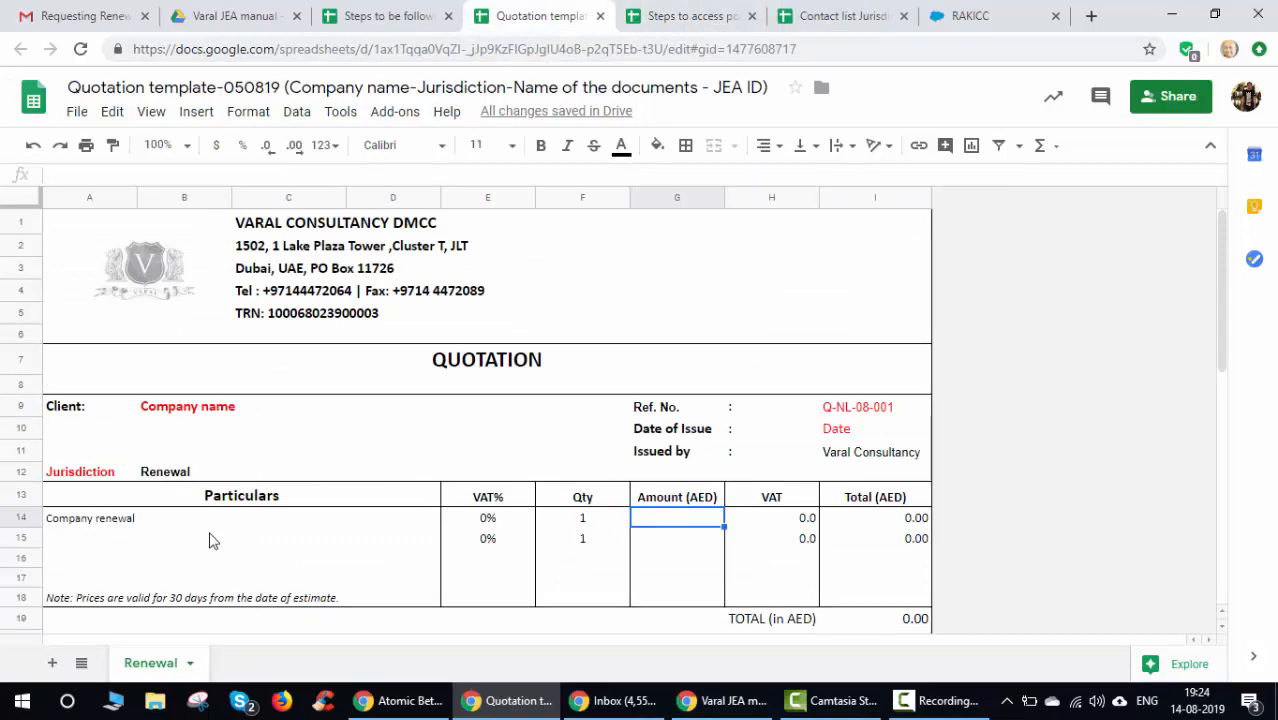
{"action": "left_click", "coordinate": [97, 524]}
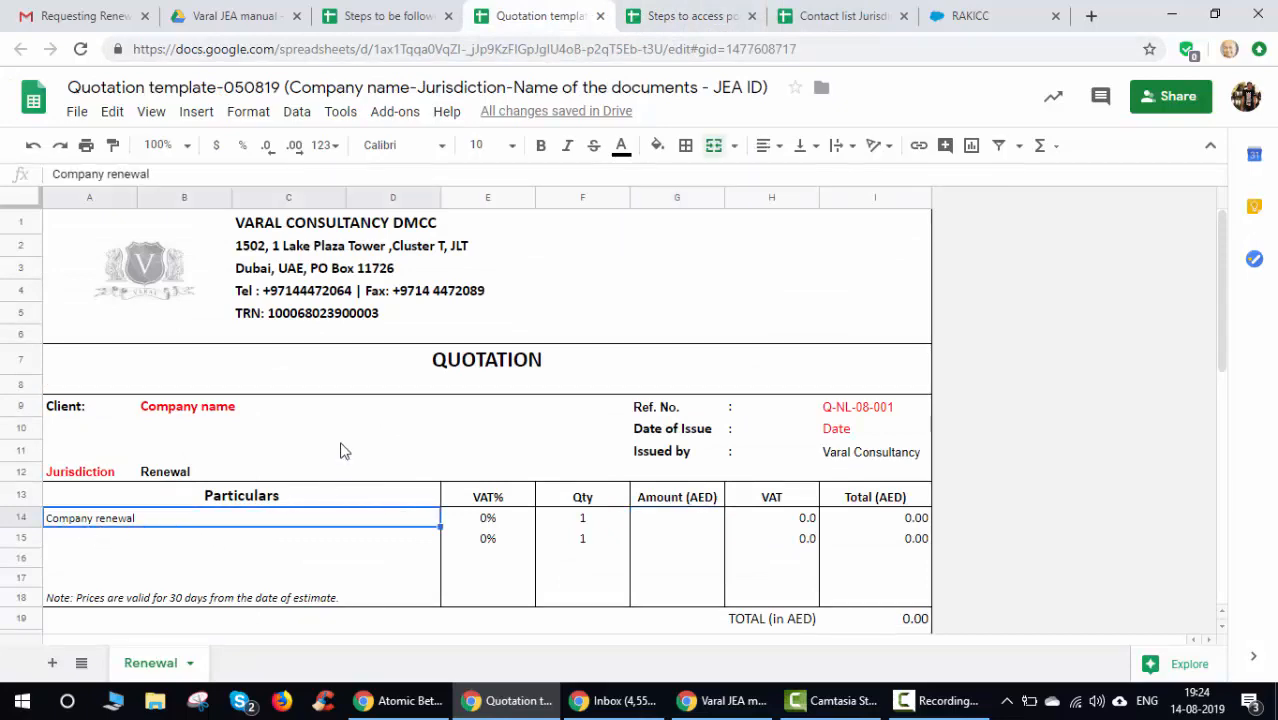
{"action": "left_click", "coordinate": [722, 14]}
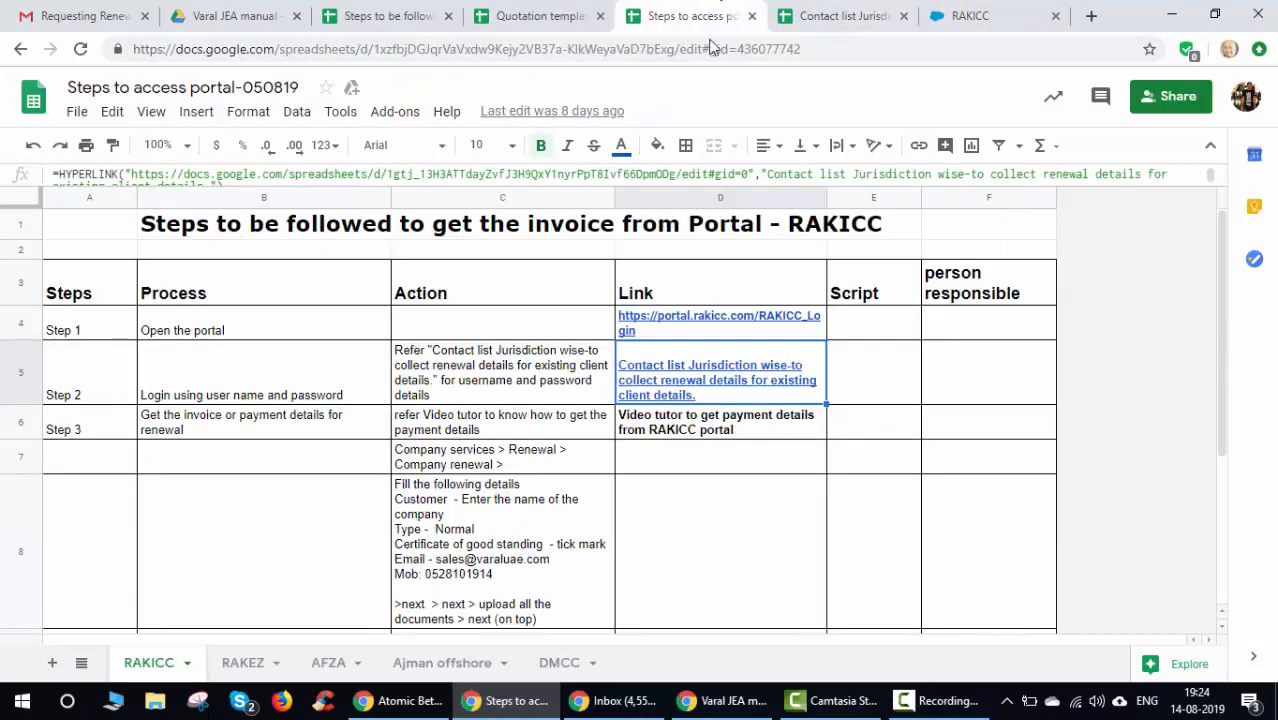
{"action": "left_click", "coordinate": [840, 16]}
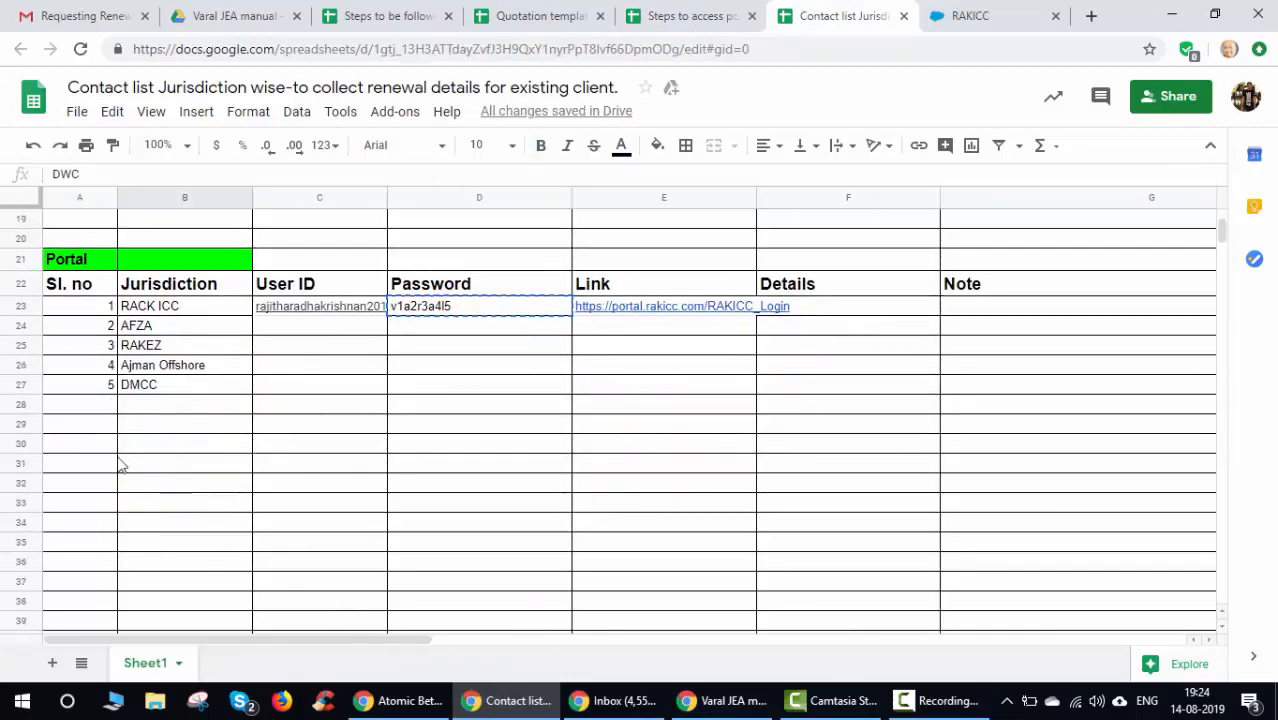
{"action": "scroll", "coordinate": [270, 404], "scroll_direction": "up", "scroll_amount": 5}
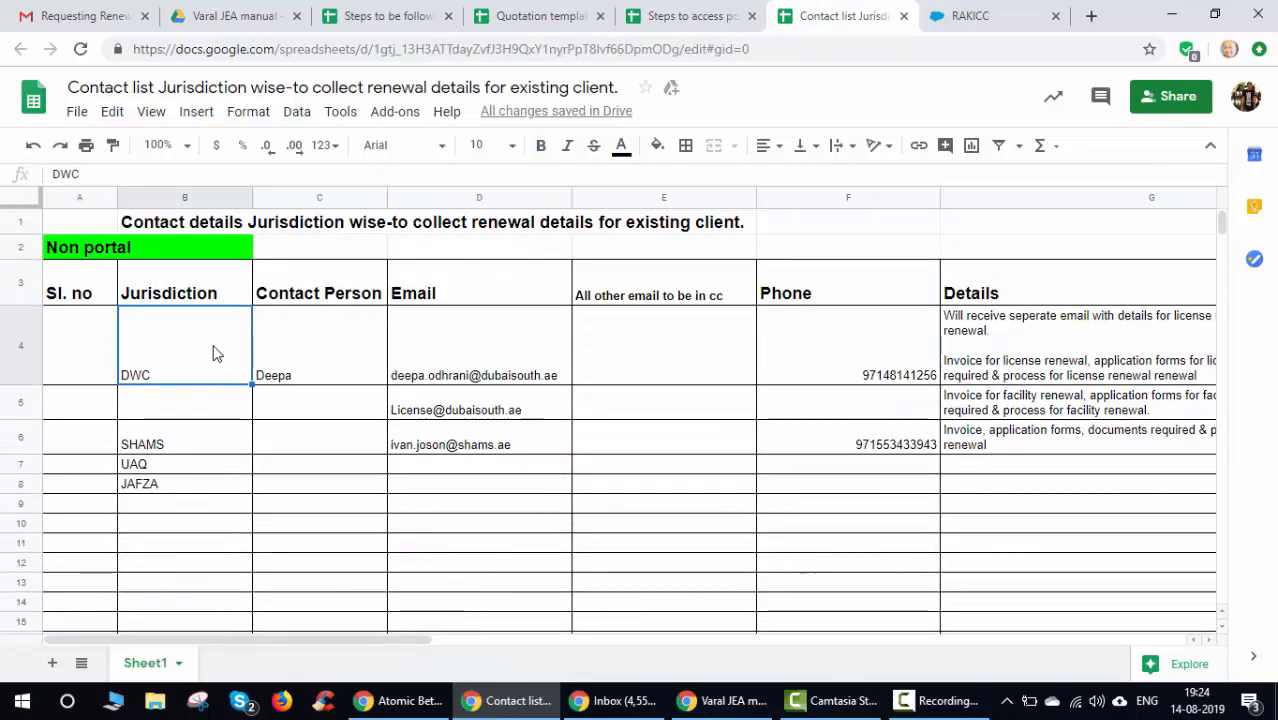
{"action": "left_click", "coordinate": [158, 200]}
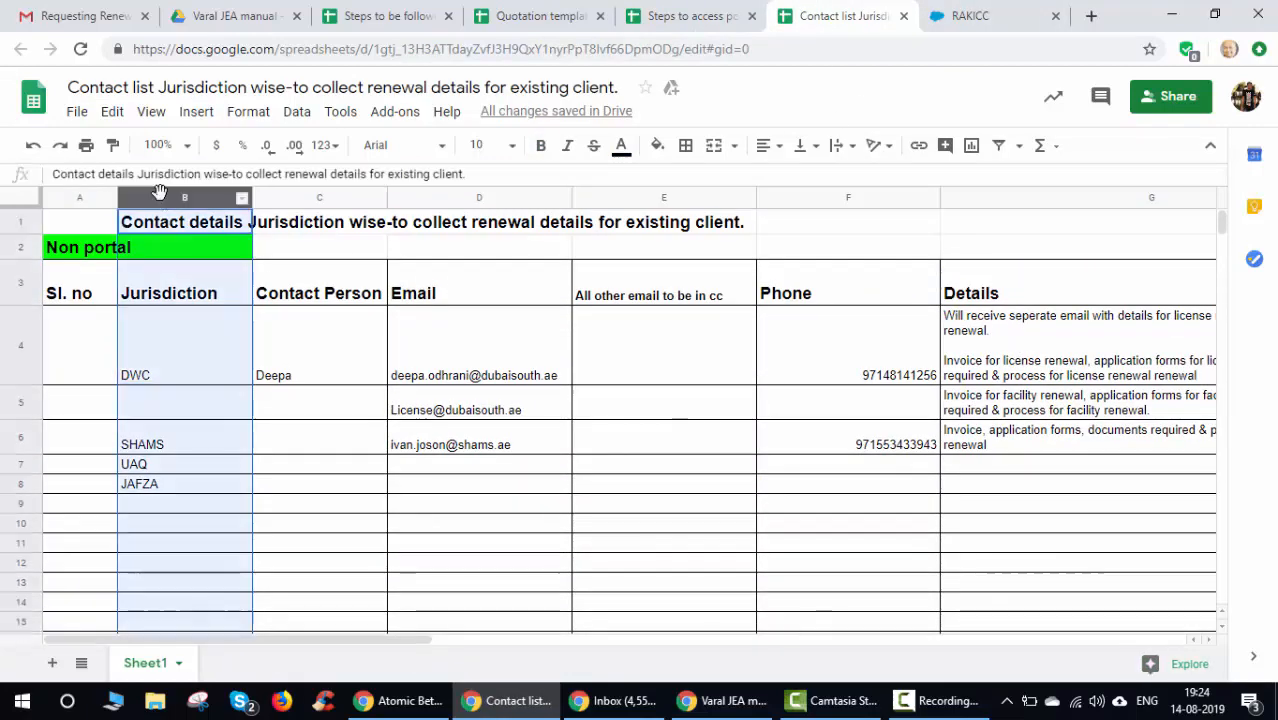
Insert an empty Type of company column right of the Jurisdiction column
{"action": "right_click", "coordinate": [160, 200]}
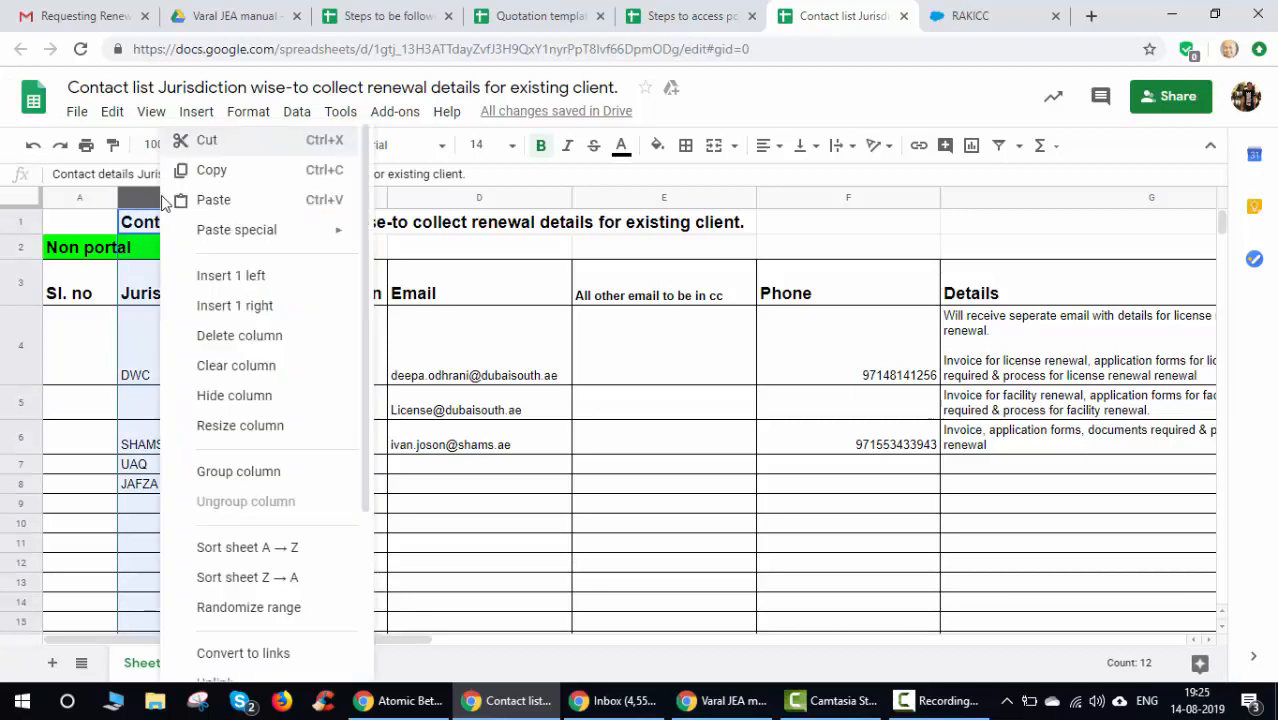
{"action": "left_click", "coordinate": [237, 310]}
{"action": "left_click", "coordinate": [283, 347]}
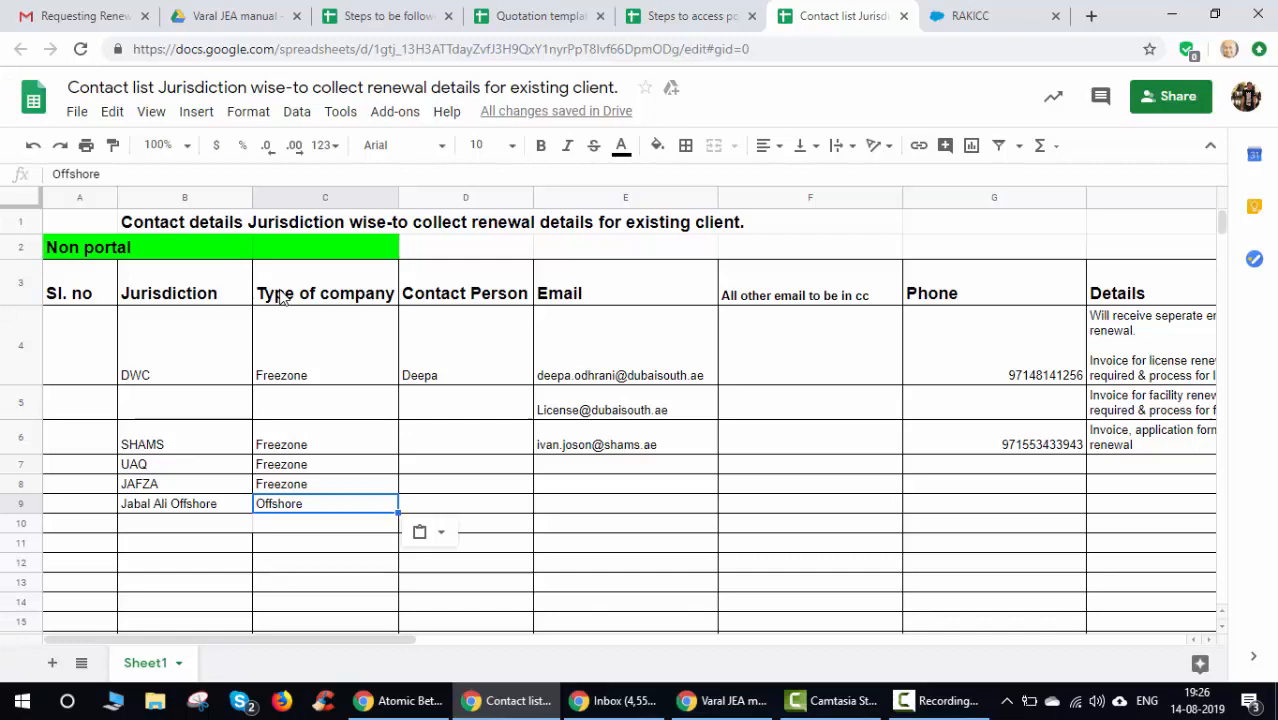
Fill the company type for DWC, SHAMS, Jabal Ali Offshore, RACK ICC, RAKEZ, Ajman Offshore and DMCC
{"action": "left_click", "coordinate": [285, 362]}
{"action": "left_click", "coordinate": [298, 443]}
{"action": "left_click", "coordinate": [280, 508]}
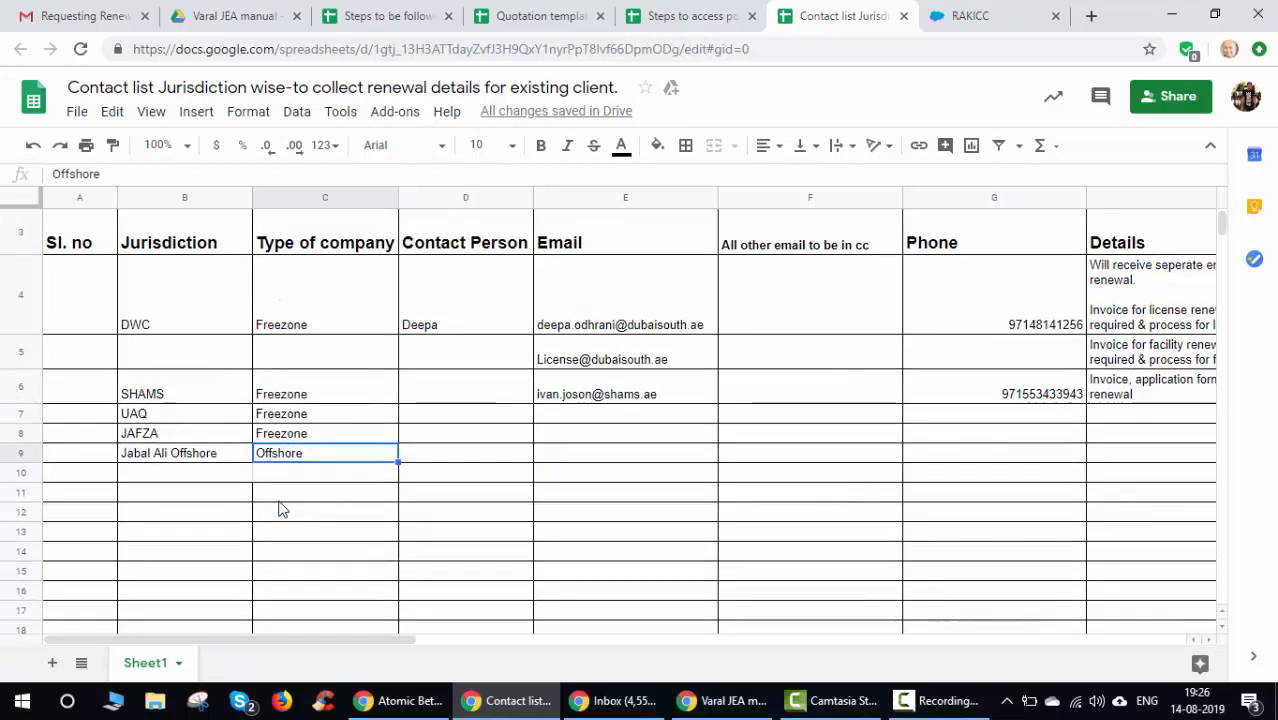
{"action": "scroll", "coordinate": [280, 508], "scroll_direction": "down", "scroll_amount": 3}
{"action": "left_click", "coordinate": [285, 448]}
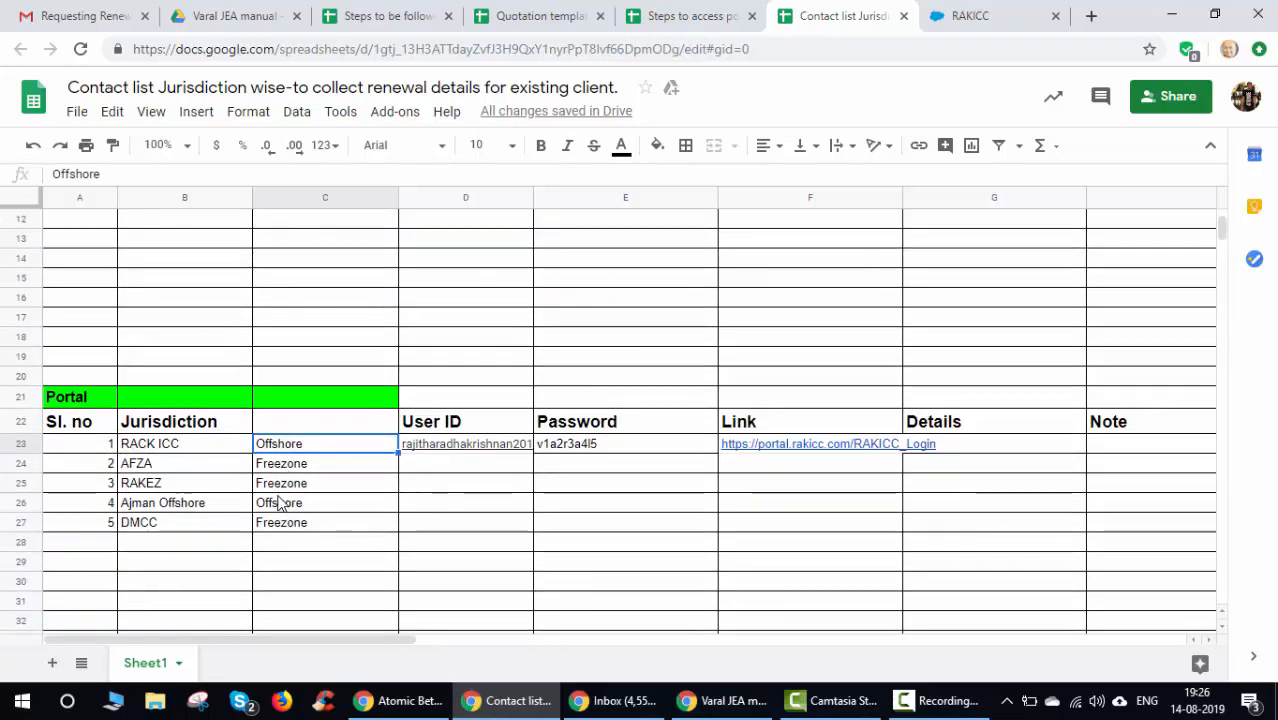
{"action": "left_click", "coordinate": [285, 485]}
{"action": "left_click", "coordinate": [296, 505]}
{"action": "left_click", "coordinate": [298, 522]}
Review DWC as Freezone and RACK ICC and Ajman Offshore as Offshore, then return to RAKICC
{"action": "scroll", "coordinate": [295, 470], "scroll_direction": "up", "scroll_amount": 3}
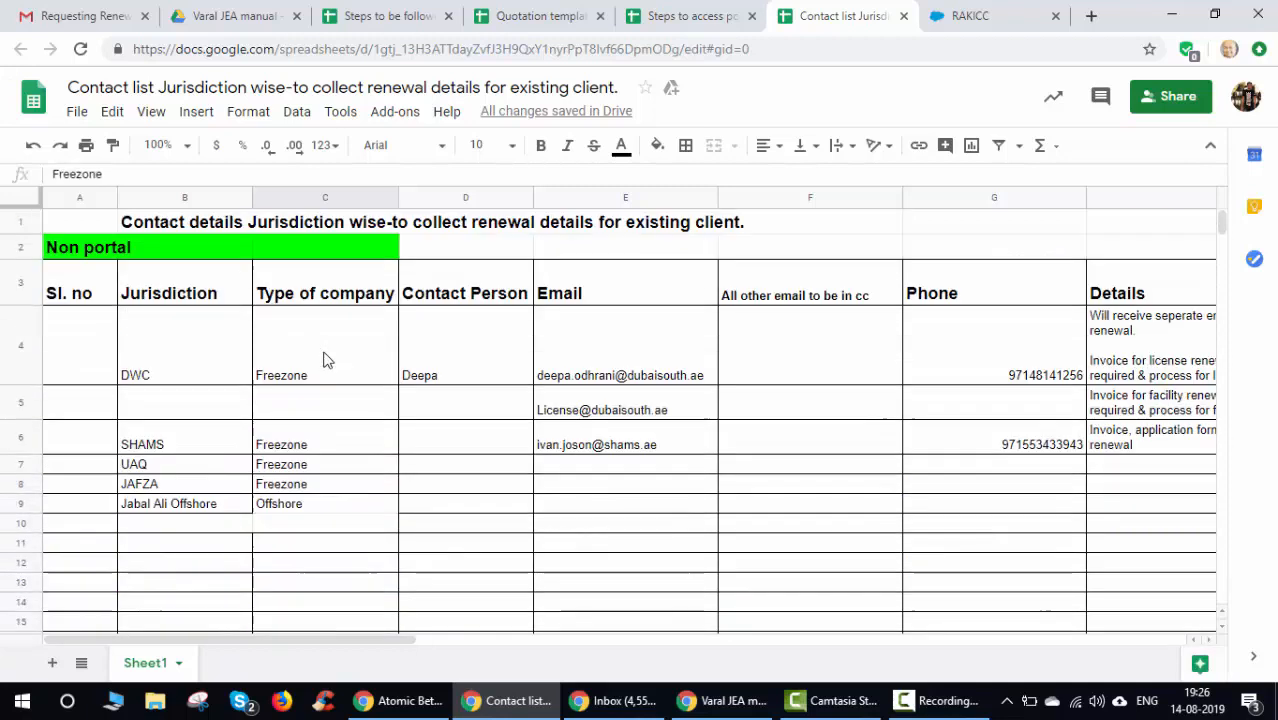
{"action": "left_click", "coordinate": [295, 368]}
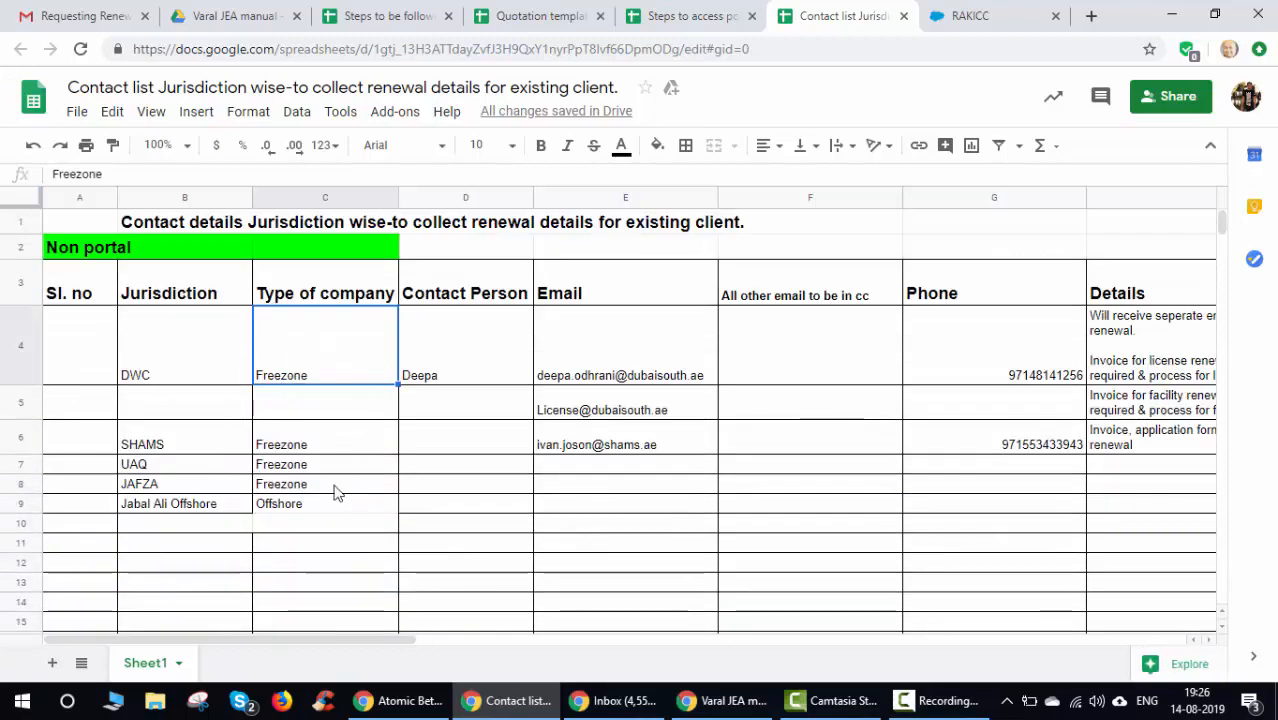
{"action": "scroll", "coordinate": [350, 470], "scroll_direction": "down", "scroll_amount": 5}
{"action": "left_click", "coordinate": [288, 348]}
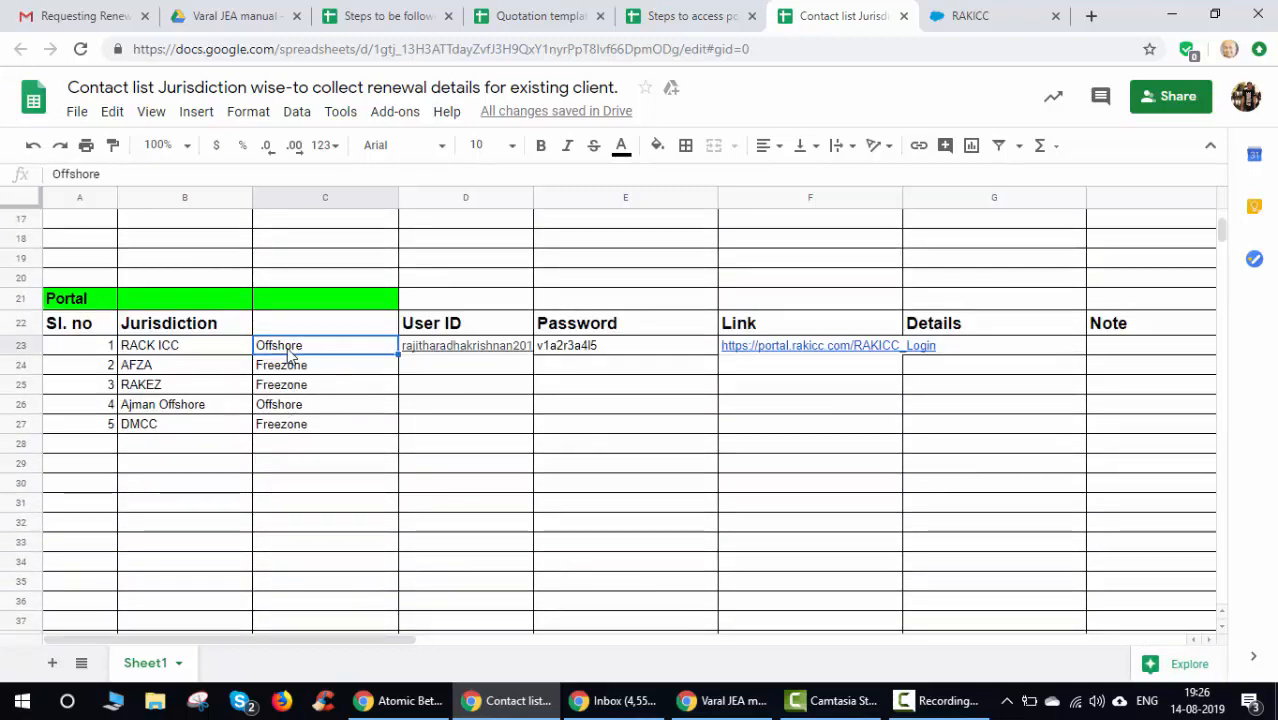
{"action": "left_click", "coordinate": [300, 408]}
{"action": "left_click", "coordinate": [510, 16]}
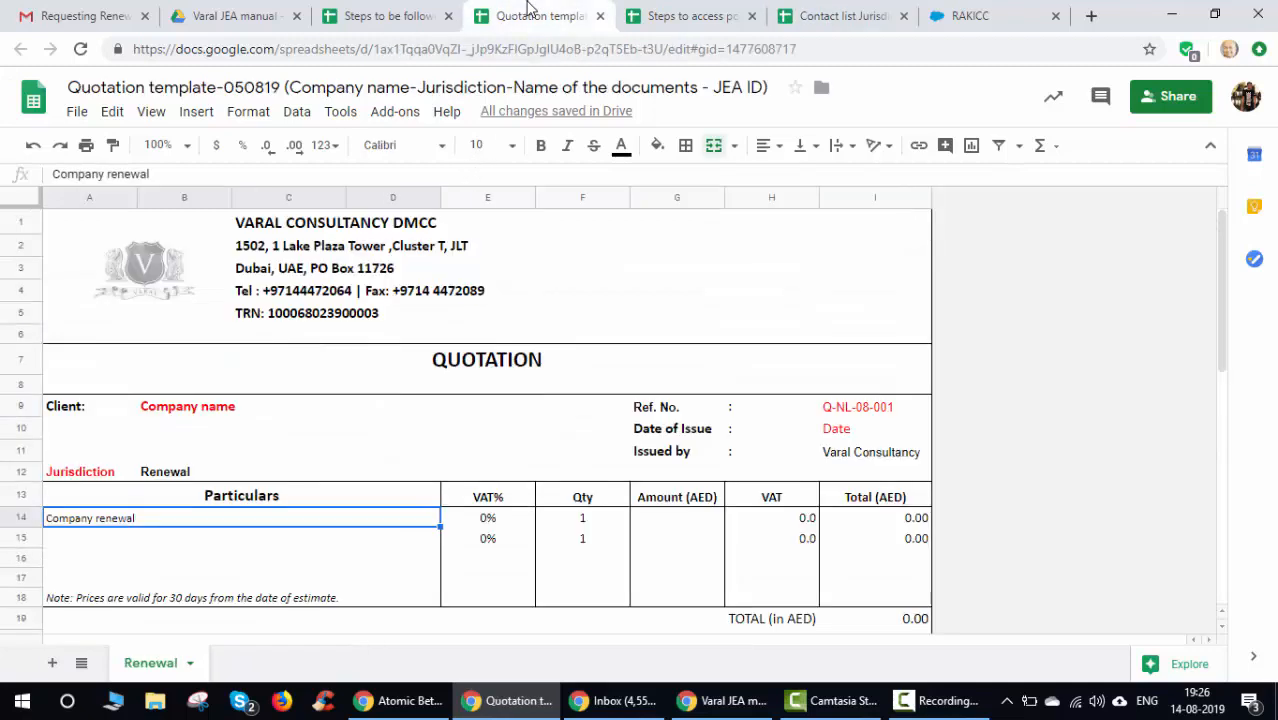
{"action": "left_click", "coordinate": [995, 16]}
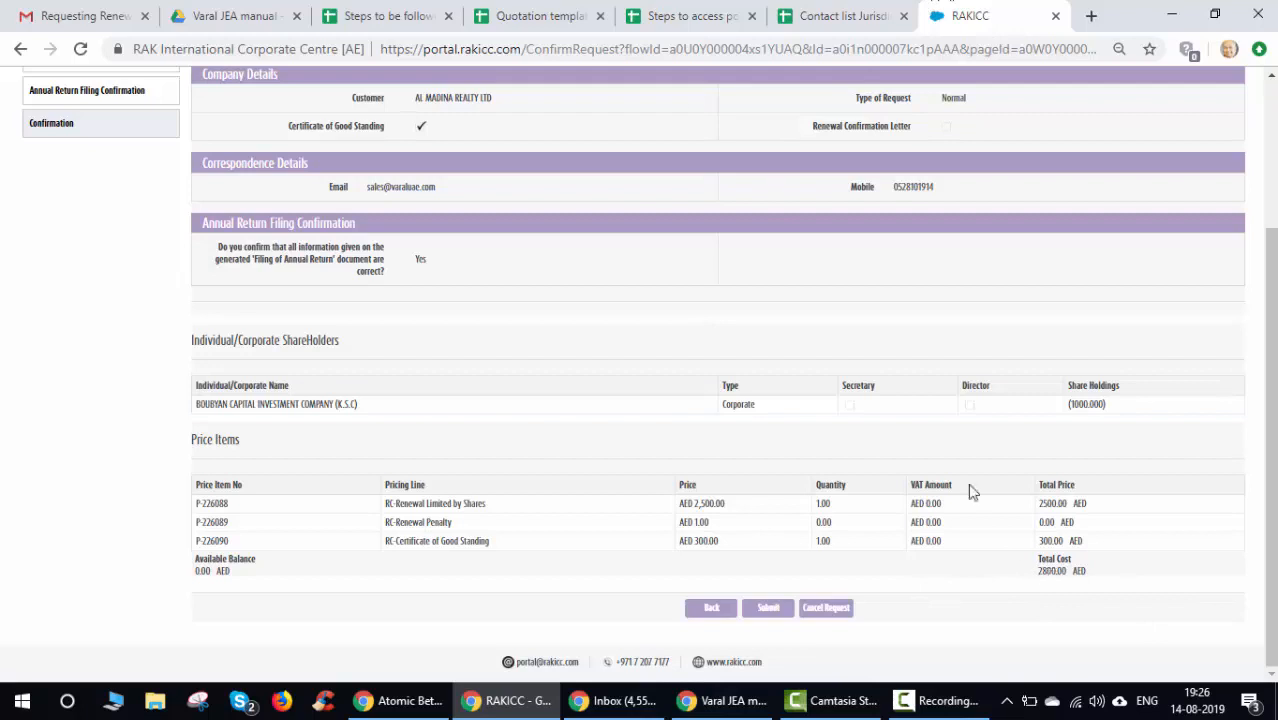
Enter 8000 as the Company renewal amount in cell G14 of the quotation
{"action": "left_click", "coordinate": [530, 16]}
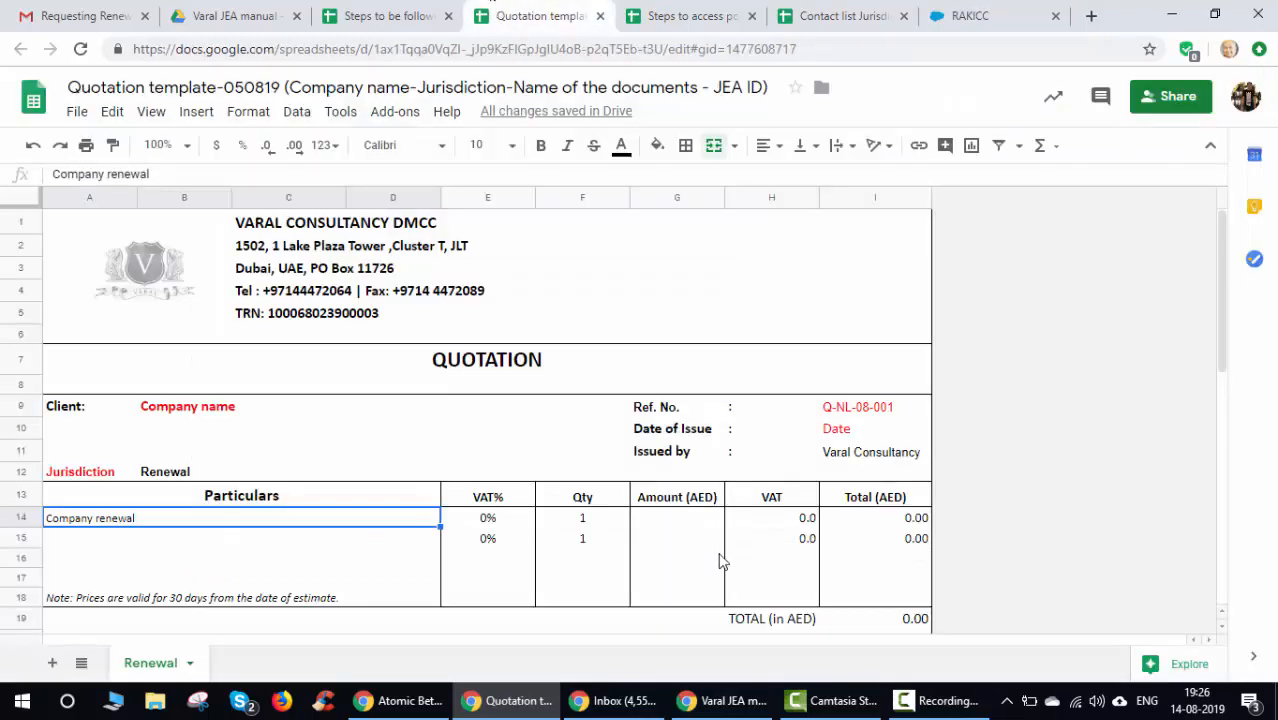
{"action": "left_click", "coordinate": [669, 528]}
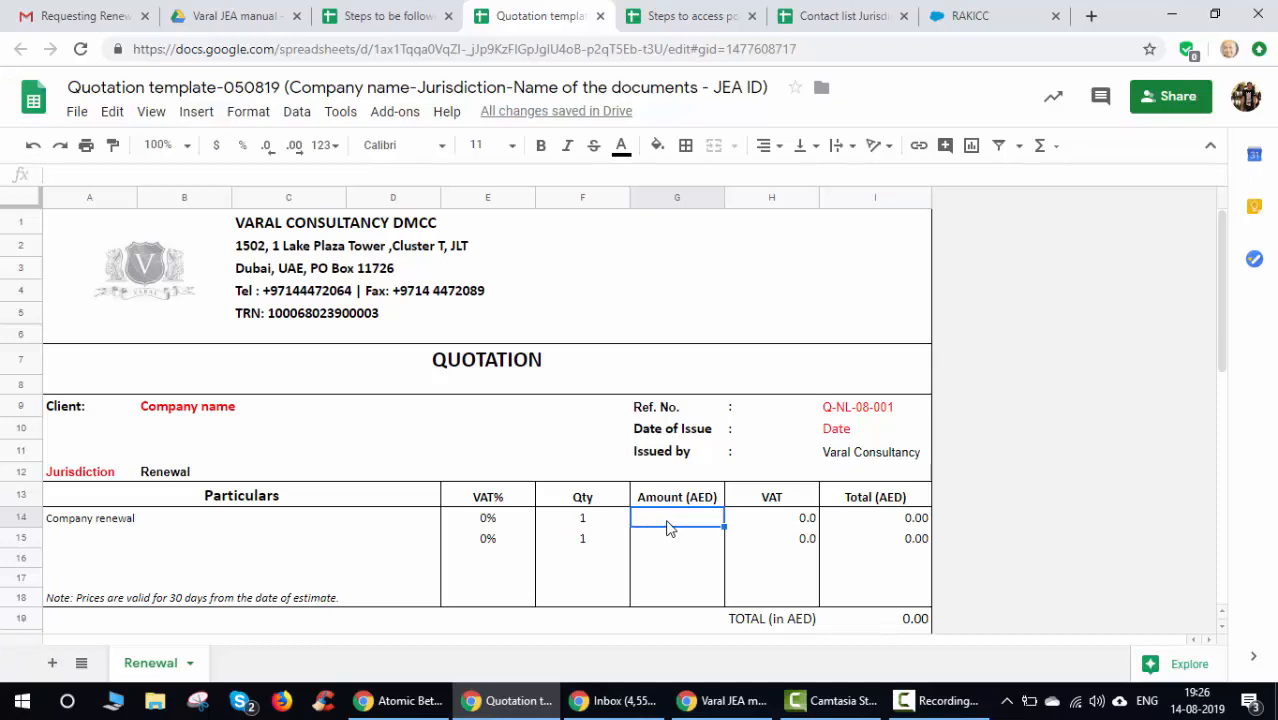
{"action": "type", "text": "8000"}
{"action": "key", "text": "Return"}
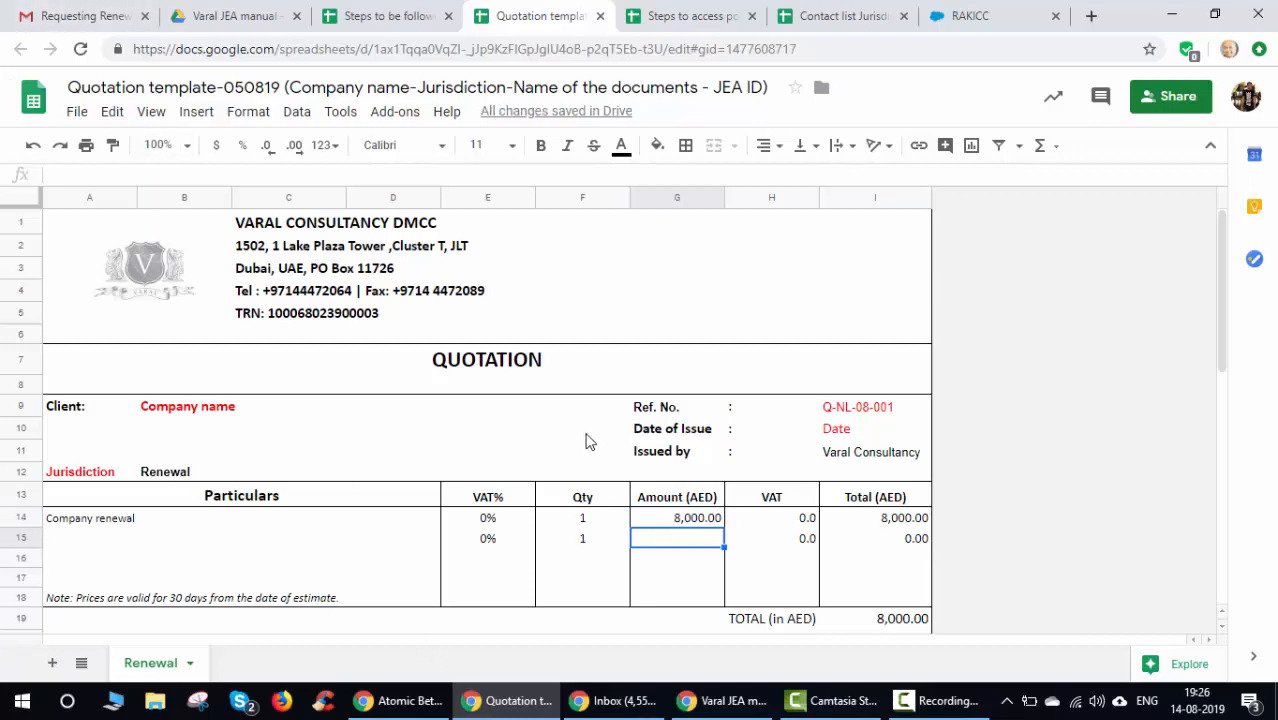
{"action": "left_click", "coordinate": [680, 557]}
{"action": "left_click", "coordinate": [681, 522]}
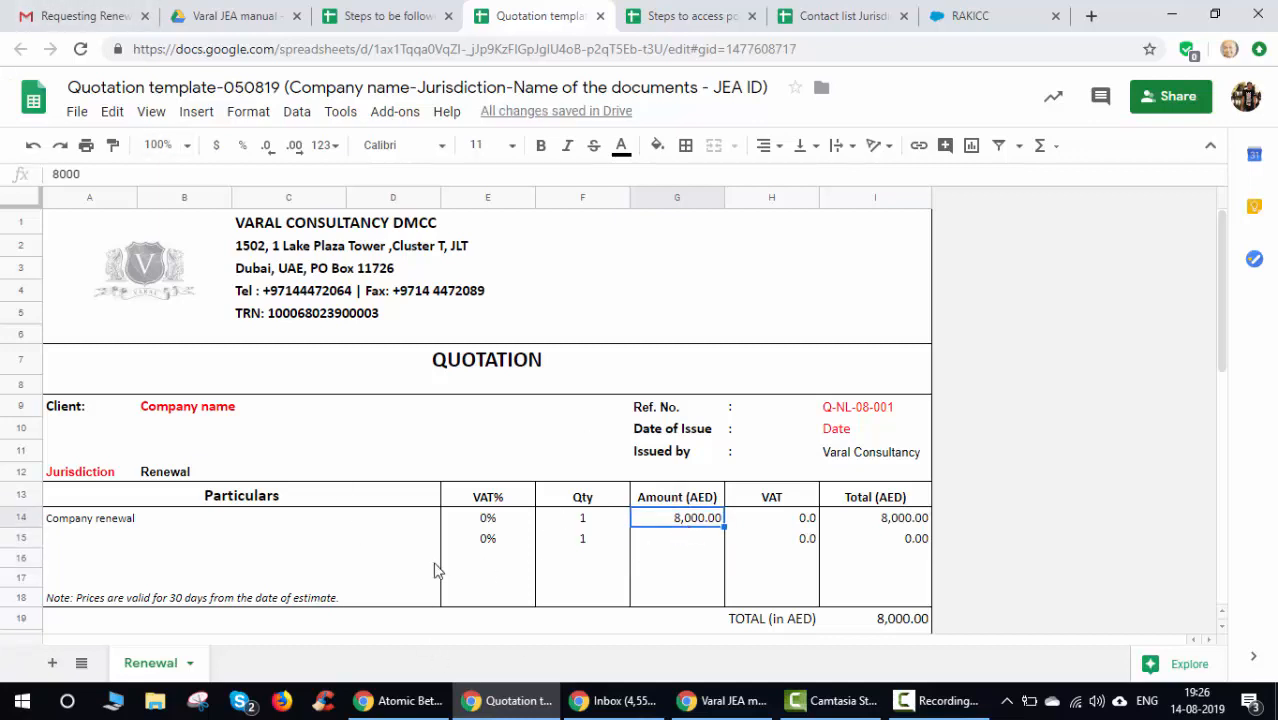
Check row 15 and the Amount in Words field, then return to the RAKICC page
{"action": "left_click", "coordinate": [21, 538]}
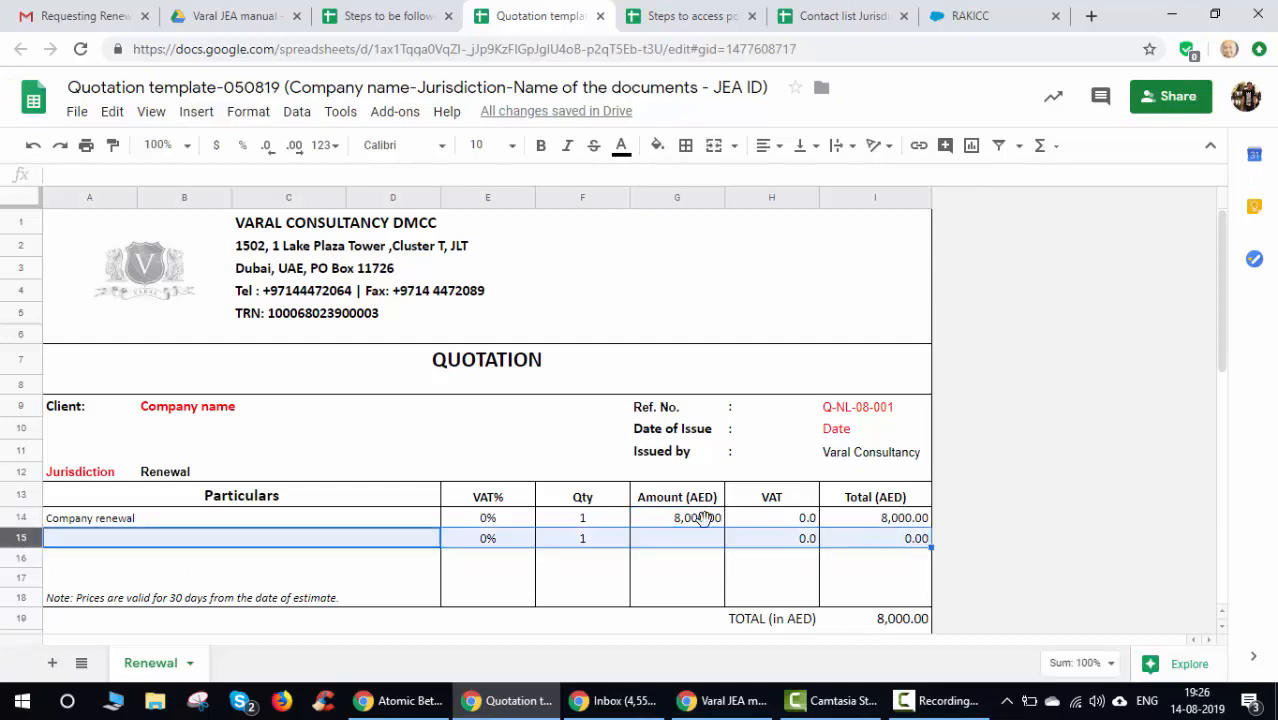
{"action": "scroll", "coordinate": [699, 513], "scroll_direction": "down", "scroll_amount": 1}
{"action": "left_click", "coordinate": [197, 557]}
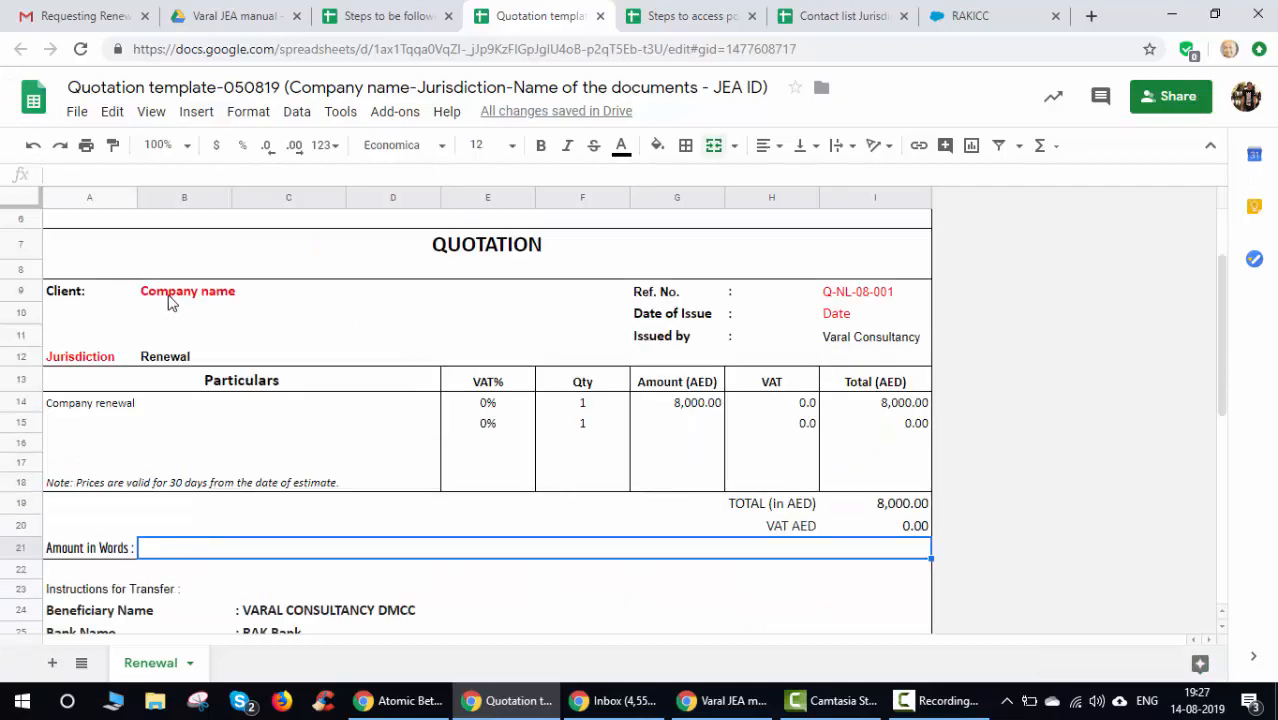
{"action": "scroll", "coordinate": [537, 370], "scroll_direction": "up", "scroll_amount": 1}
{"action": "scroll", "coordinate": [535, 400], "scroll_direction": "down", "scroll_amount": 4}
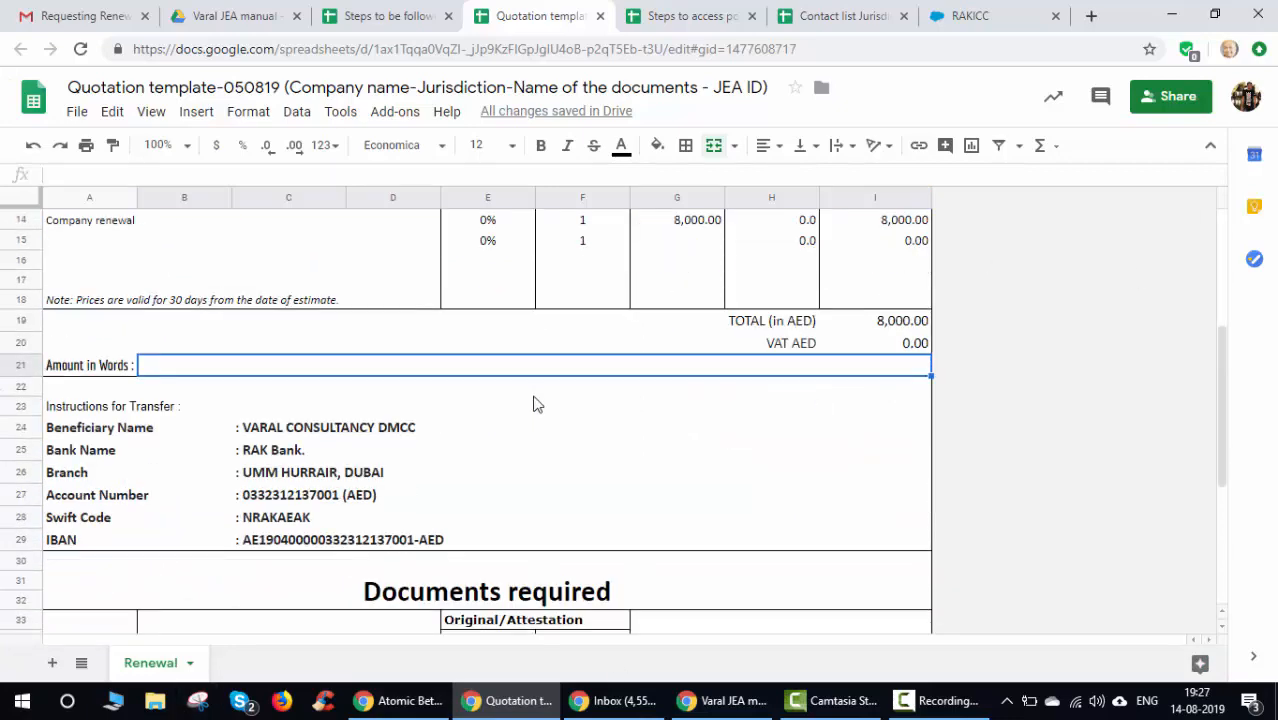
{"action": "left_click", "coordinate": [970, 16]}
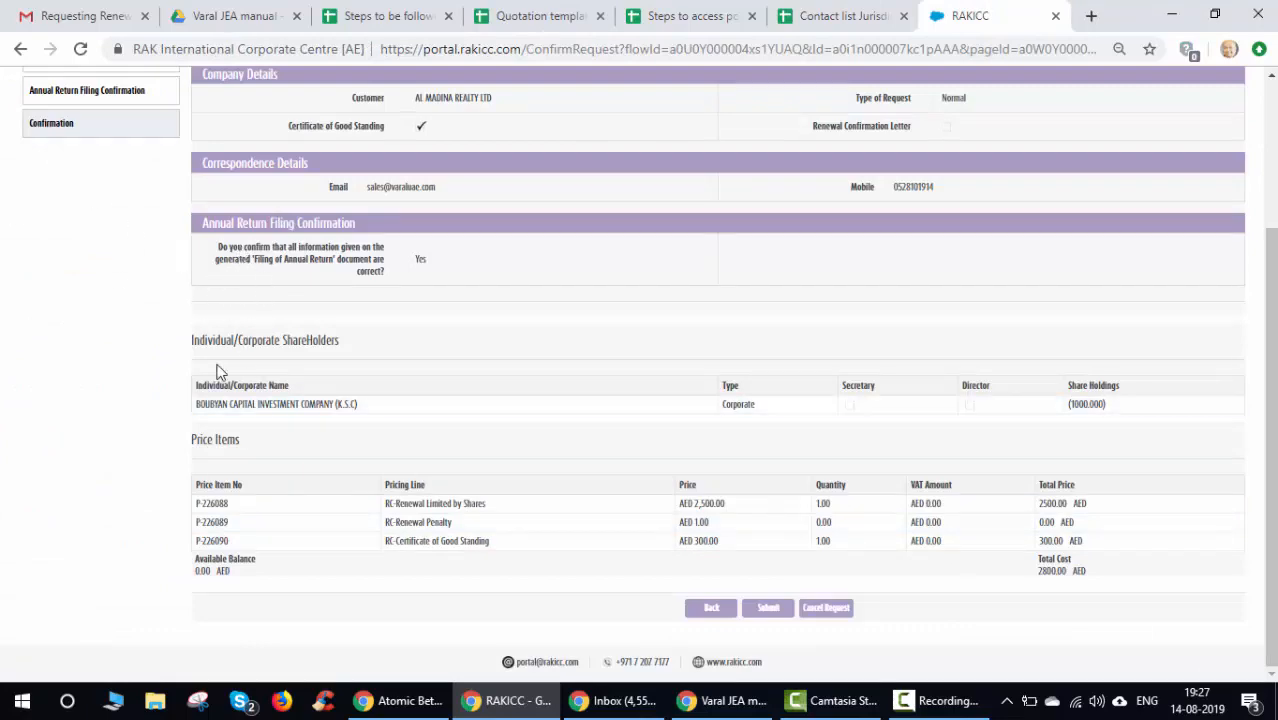
{"action": "left_click", "coordinate": [322, 12]}
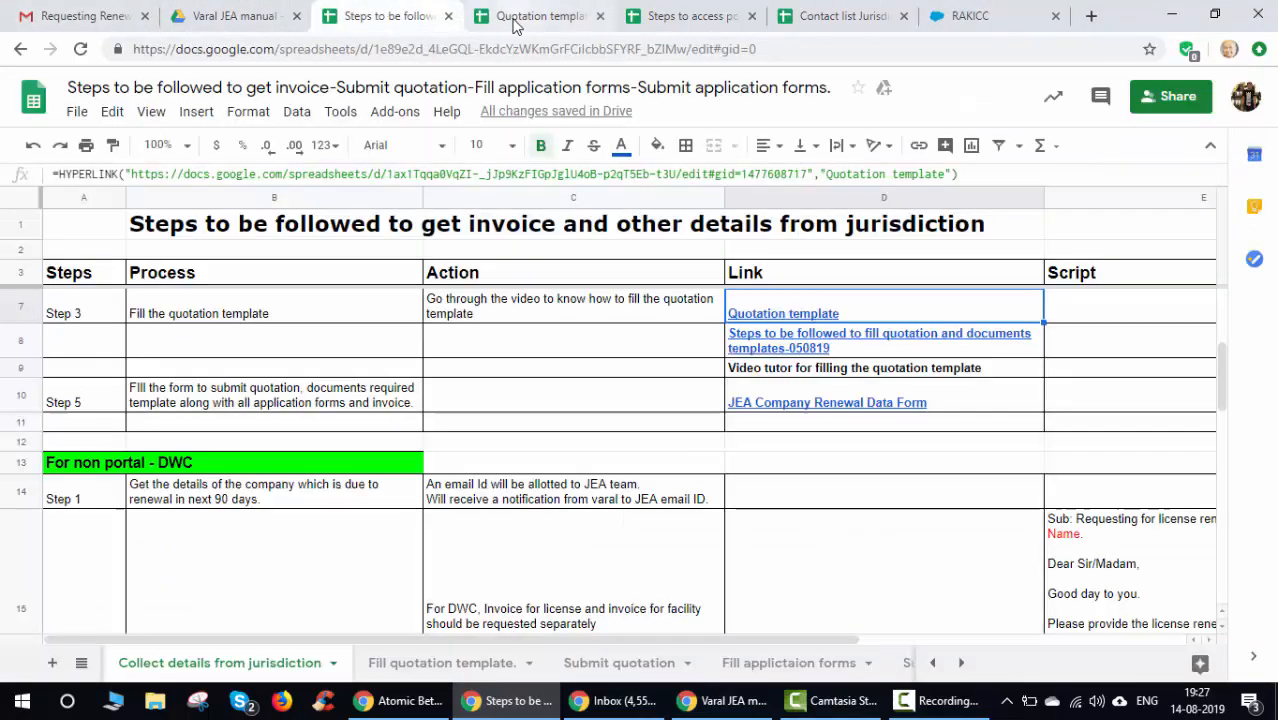
{"action": "left_click", "coordinate": [537, 8]}
{"action": "scroll", "coordinate": [260, 525], "scroll_direction": "down", "scroll_amount": 2}
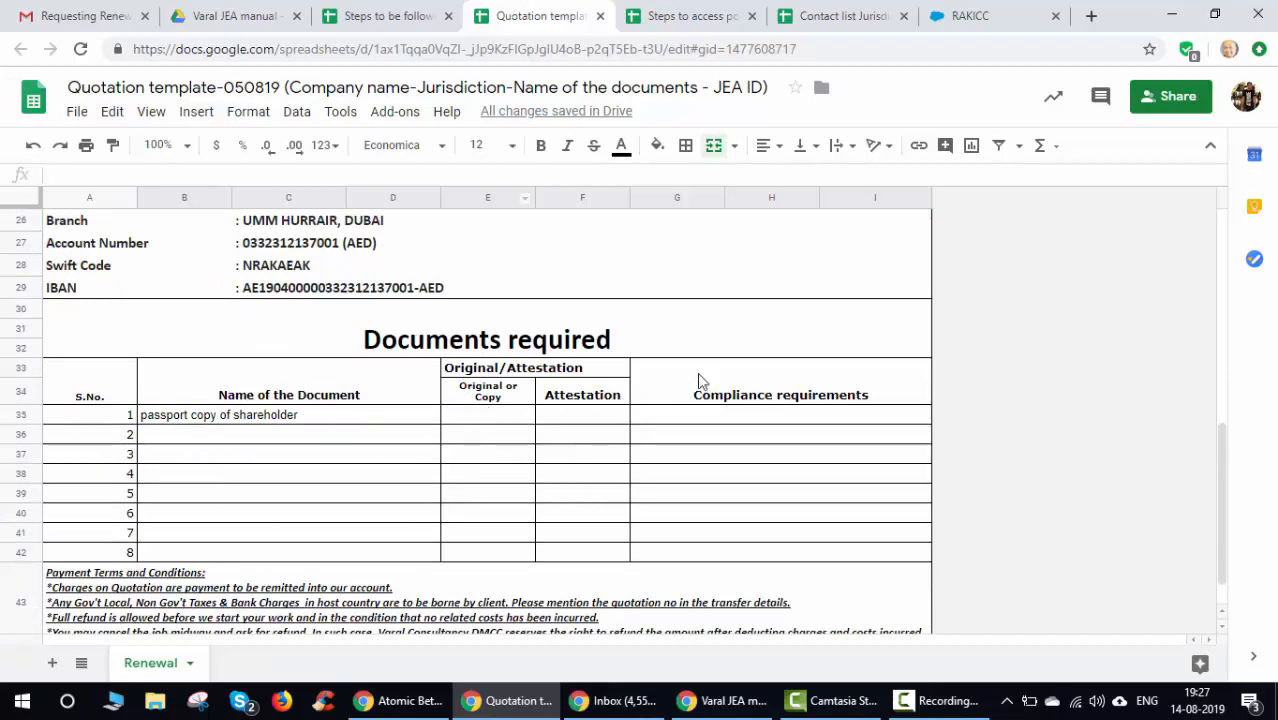
{"action": "left_click", "coordinate": [771, 423]}
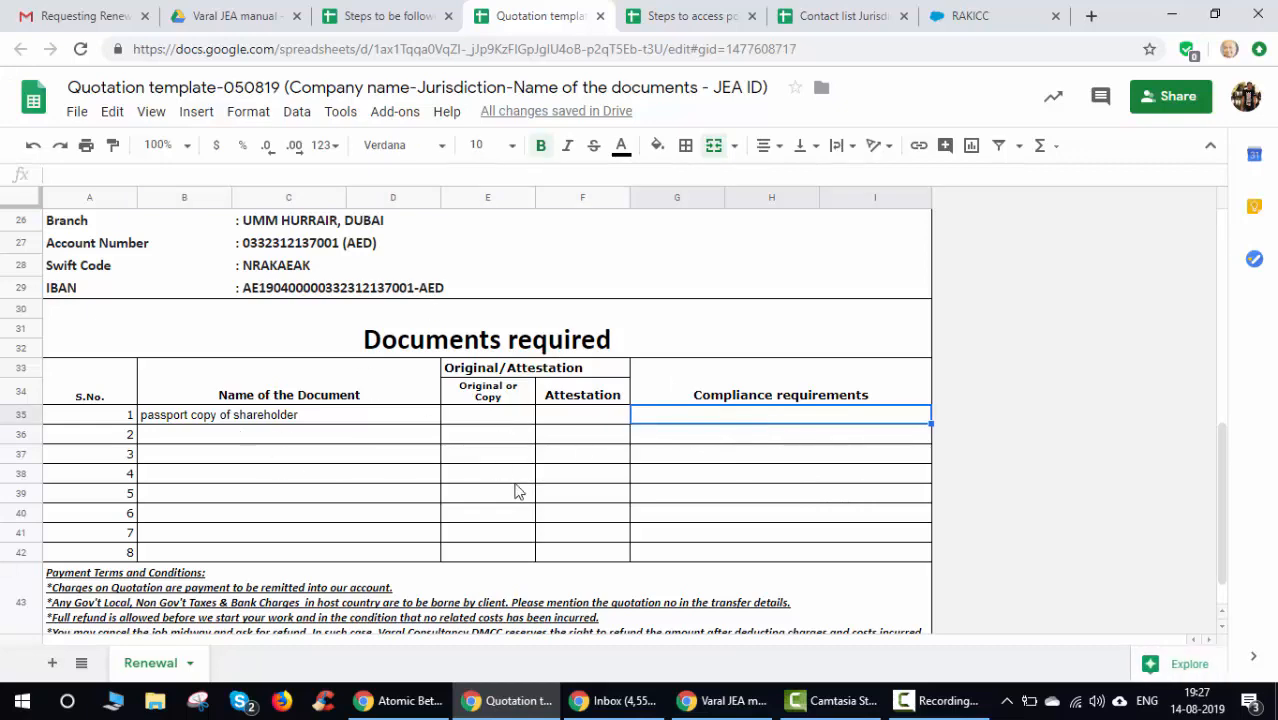
{"action": "scroll", "coordinate": [510, 488], "scroll_direction": "up", "scroll_amount": 5}
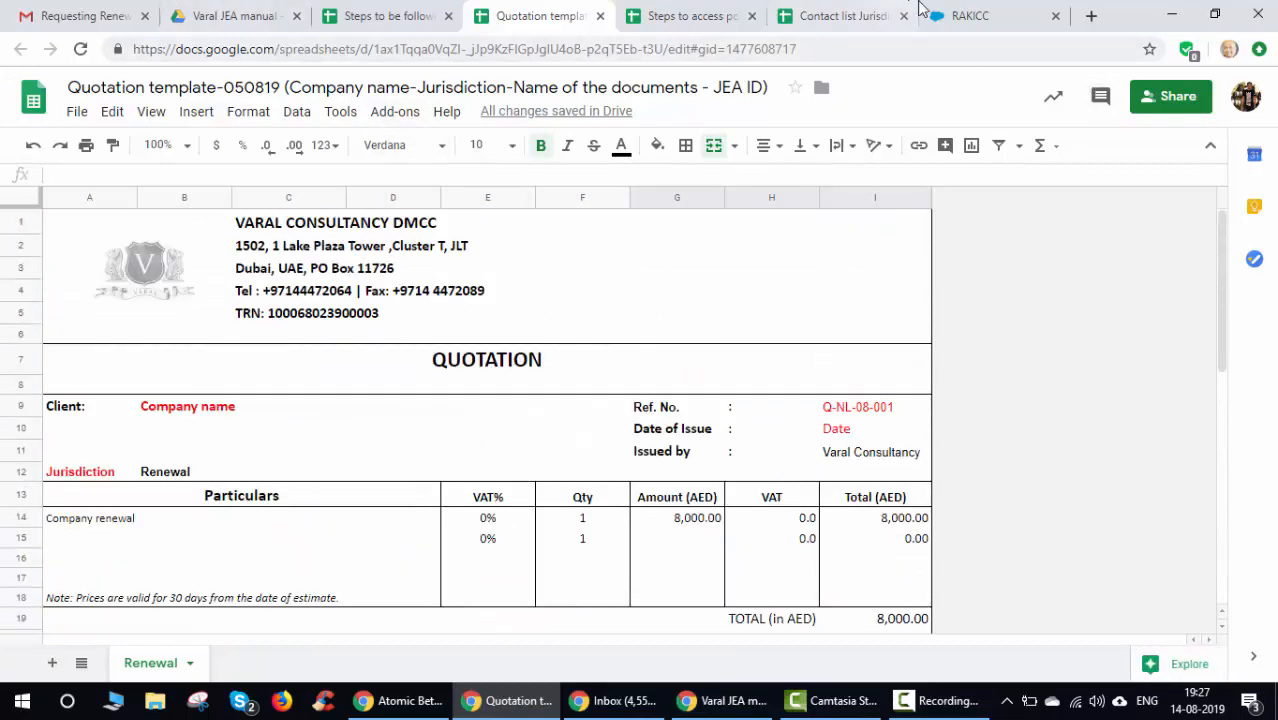
{"action": "left_click", "coordinate": [970, 15]}
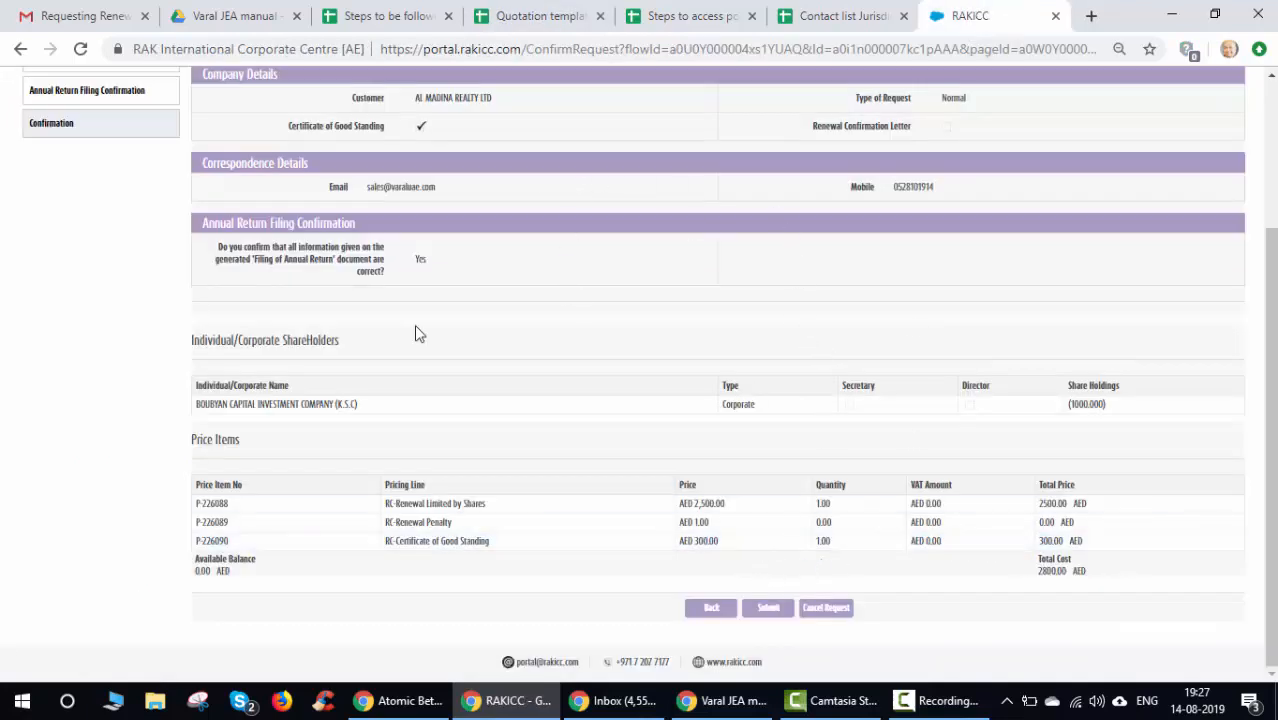
Open COMPANIES and apply the All Companies view to list all 128 accounts
{"action": "scroll", "coordinate": [465, 348], "scroll_direction": "up", "scroll_amount": 3}
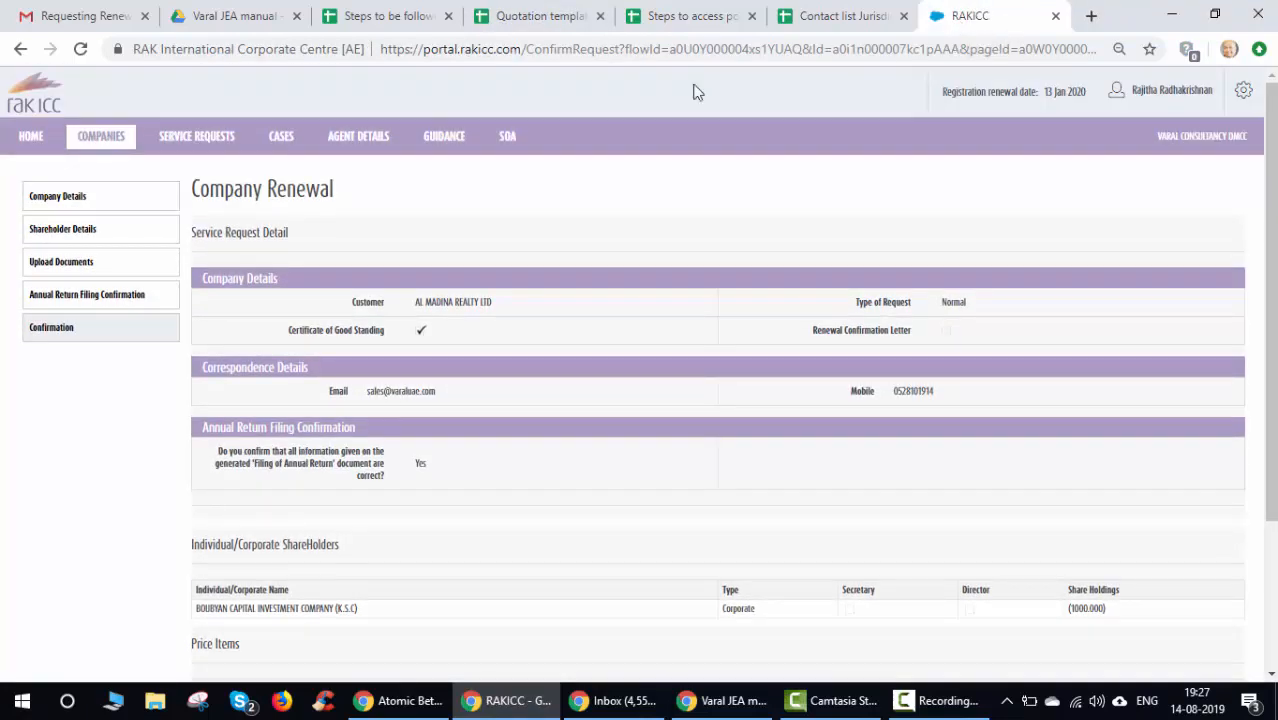
{"action": "left_click", "coordinate": [112, 140]}
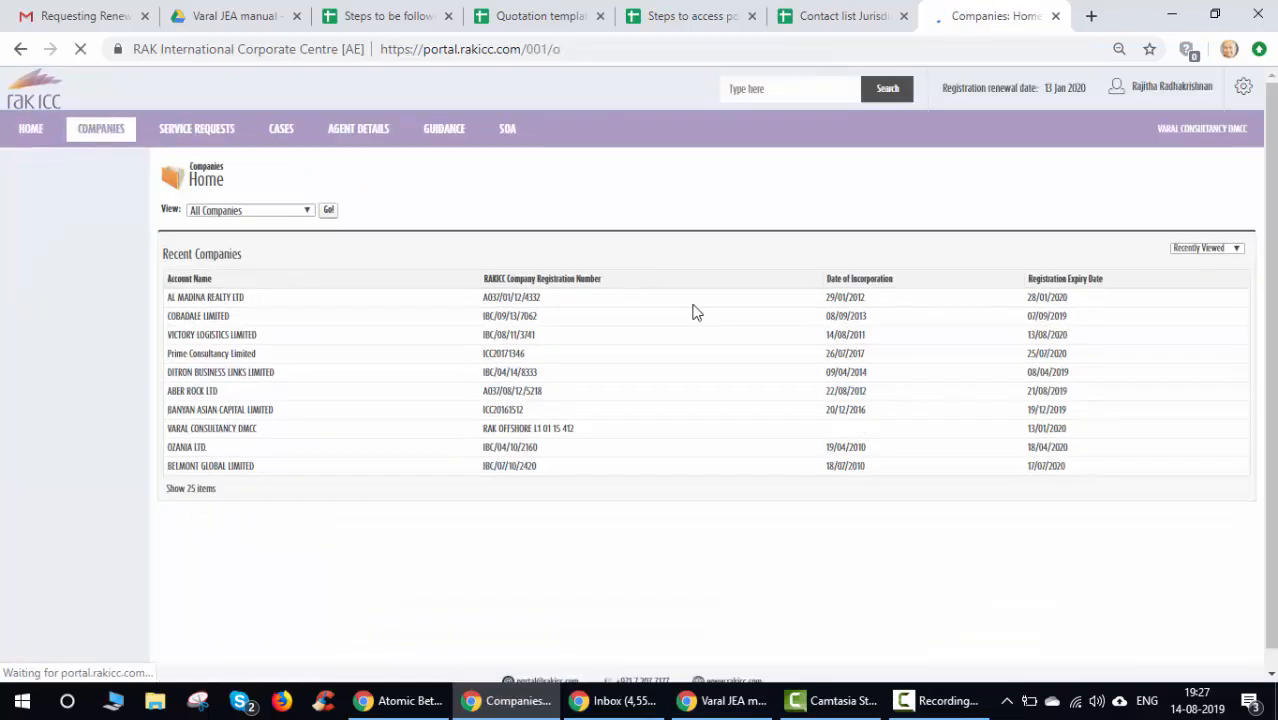
{"action": "left_click", "coordinate": [302, 212]}
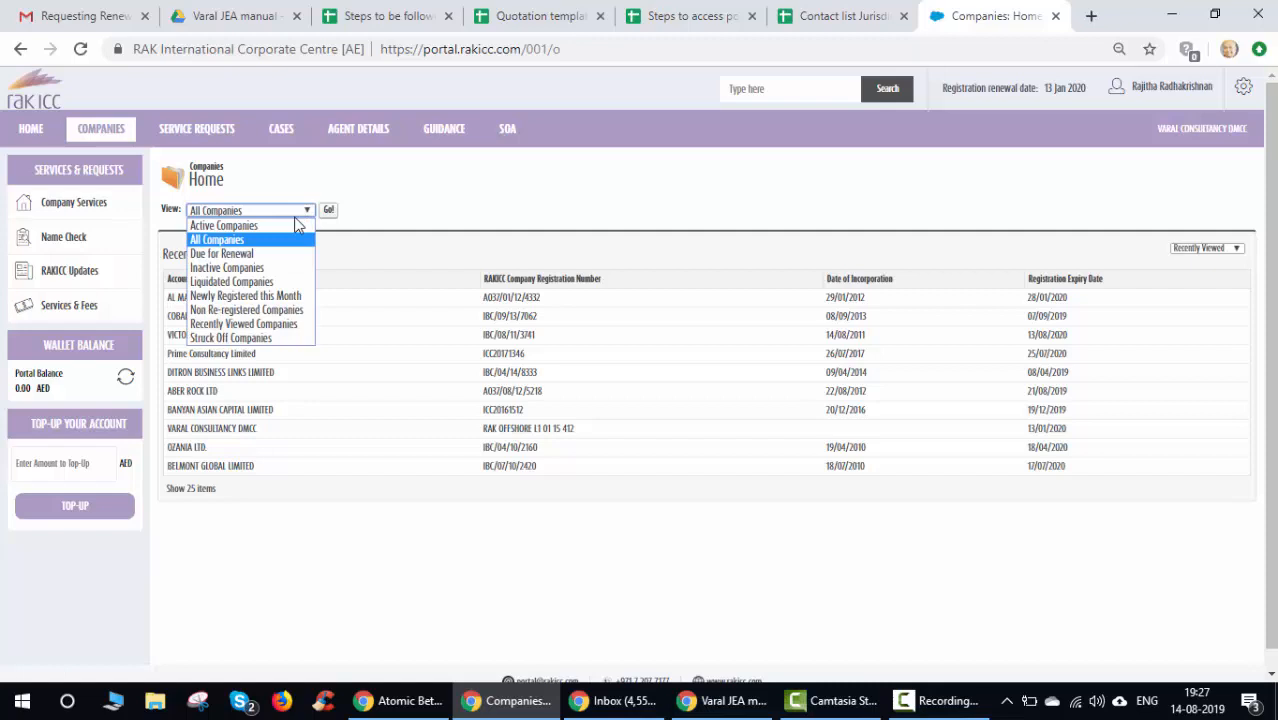
{"action": "left_click", "coordinate": [238, 243]}
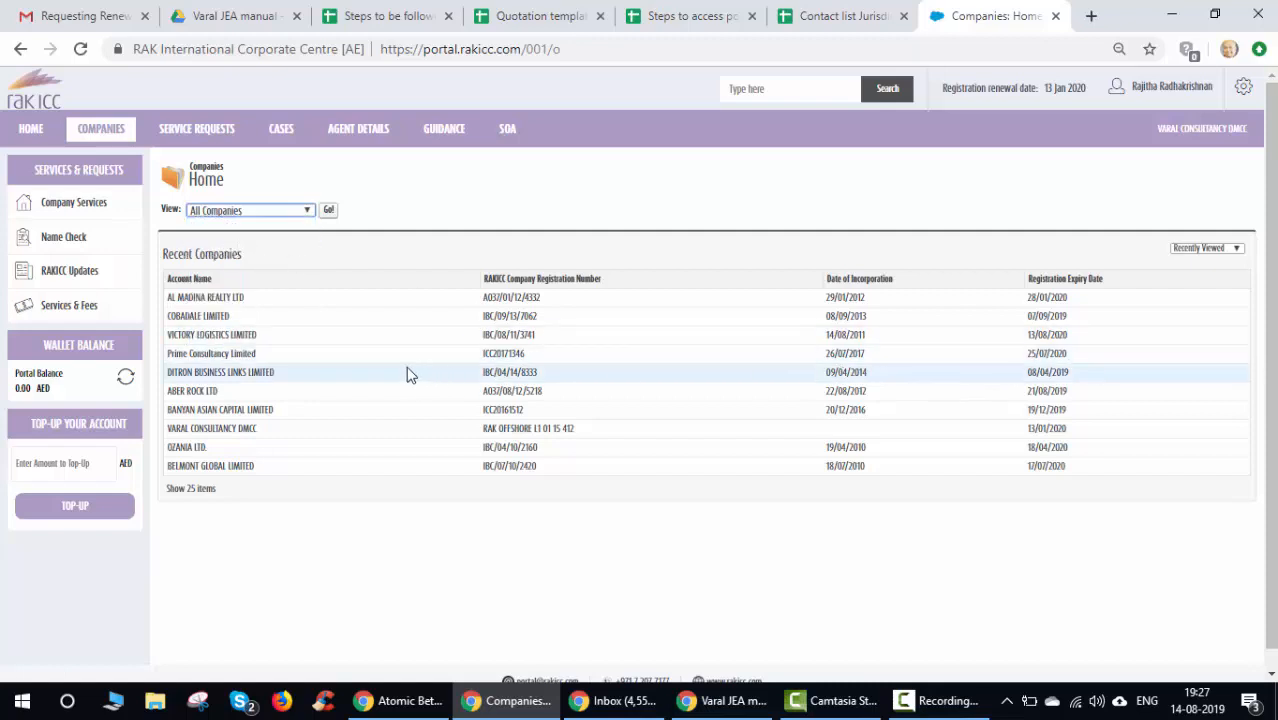
{"action": "left_click", "coordinate": [328, 210]}
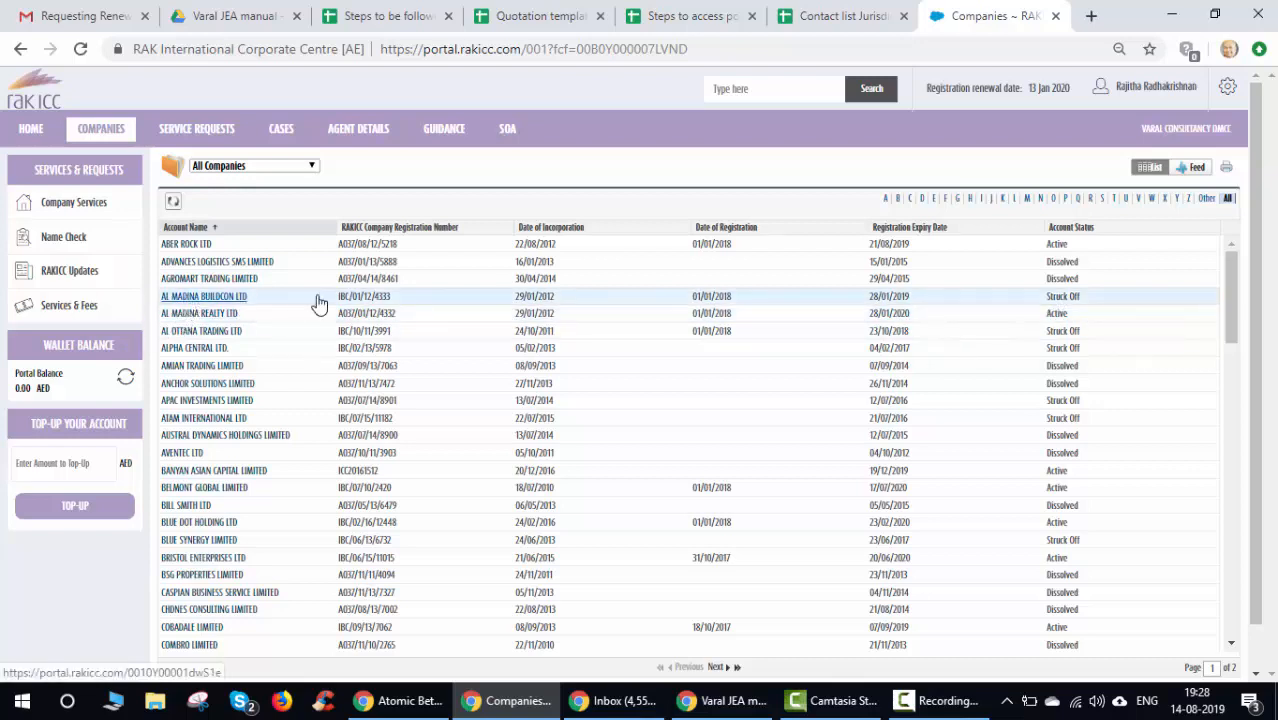
Start a Restoration of Struck off Company request under Renewal for AL MADINA BUILDCON LTD
{"action": "left_click", "coordinate": [52, 213]}
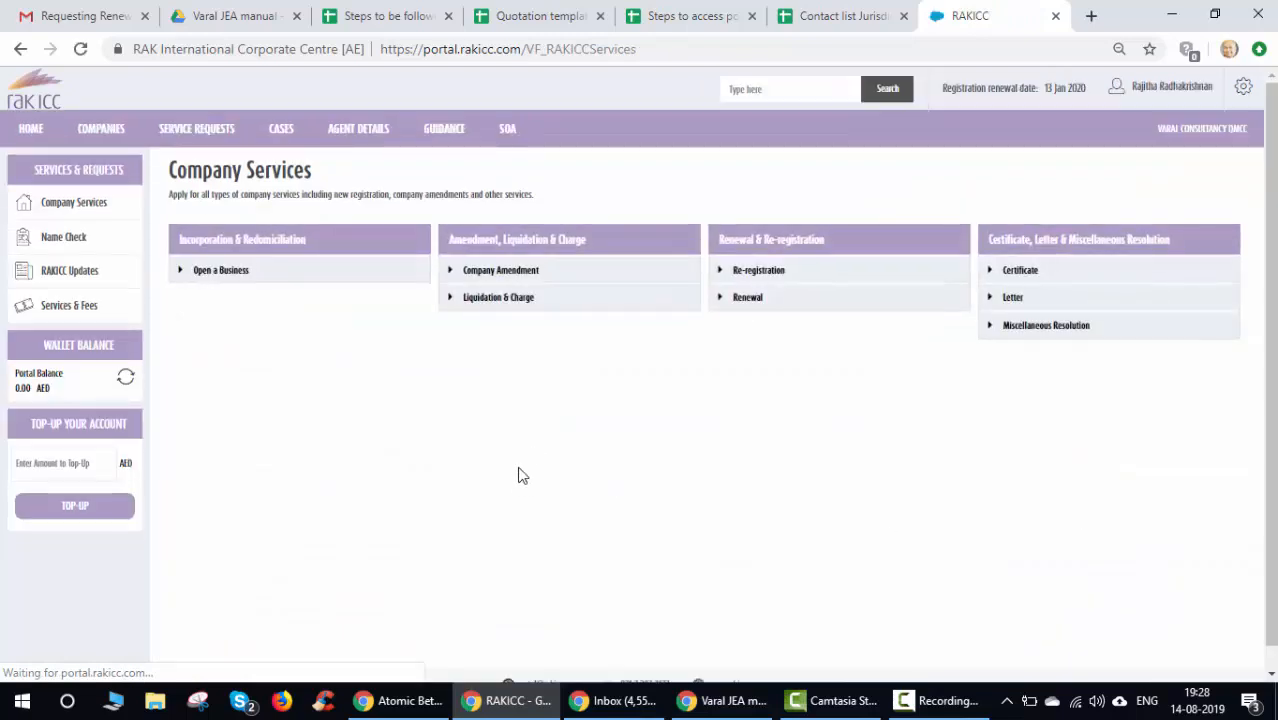
{"action": "left_click", "coordinate": [752, 302]}
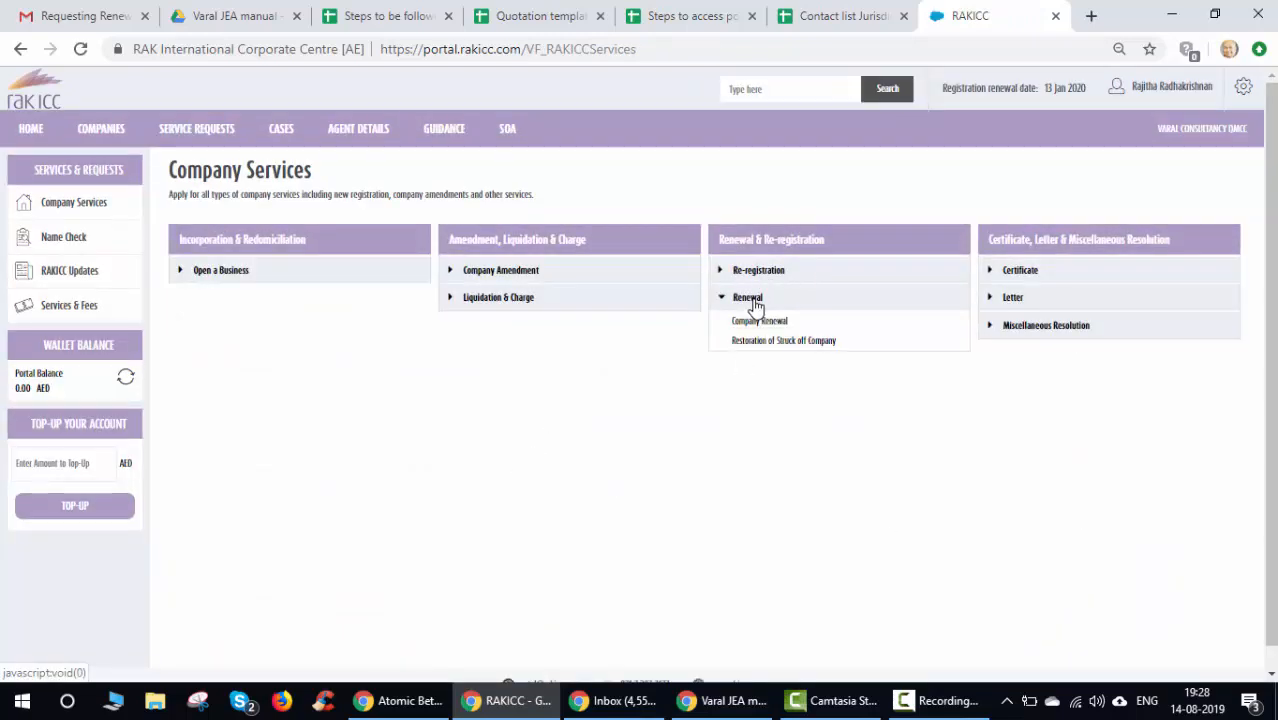
{"action": "left_click", "coordinate": [793, 343]}
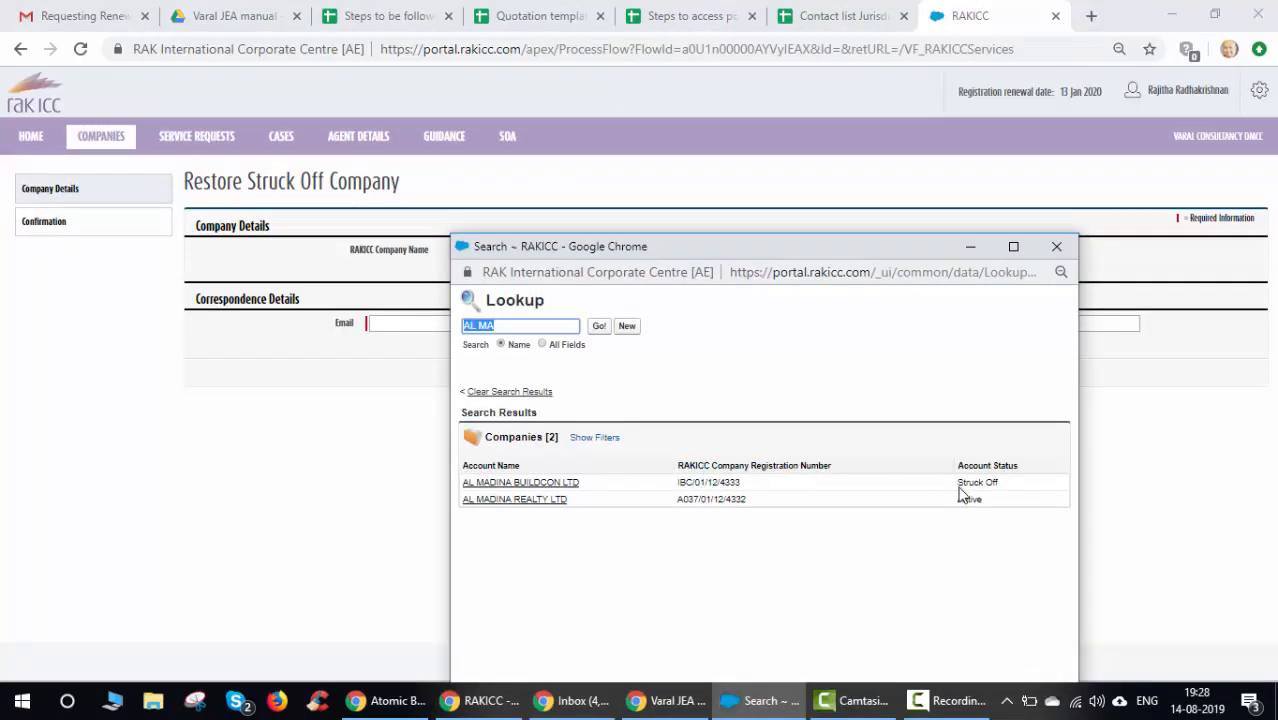
{"action": "left_click", "coordinate": [515, 484]}
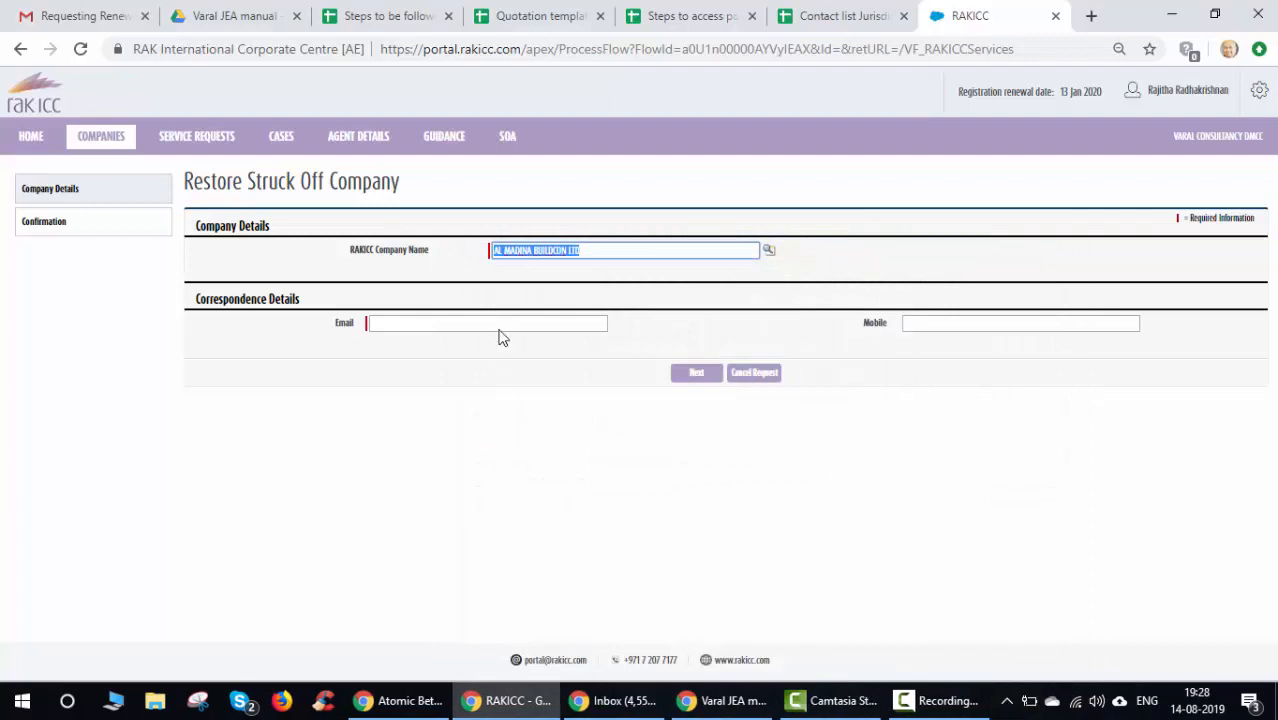
Fill in the correspondence e-mail and mobile number and proceed to the 500.00 AED confirmation
{"action": "left_click", "coordinate": [392, 322]}
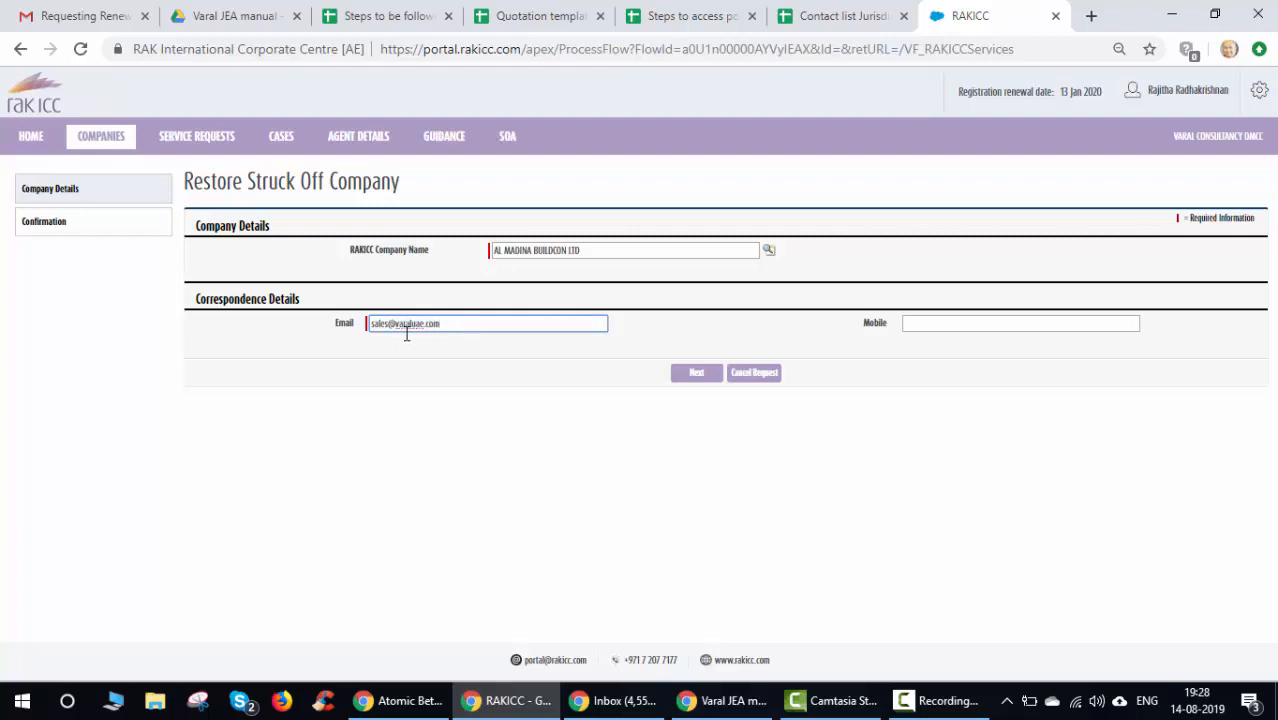
{"action": "left_click", "coordinate": [926, 322]}
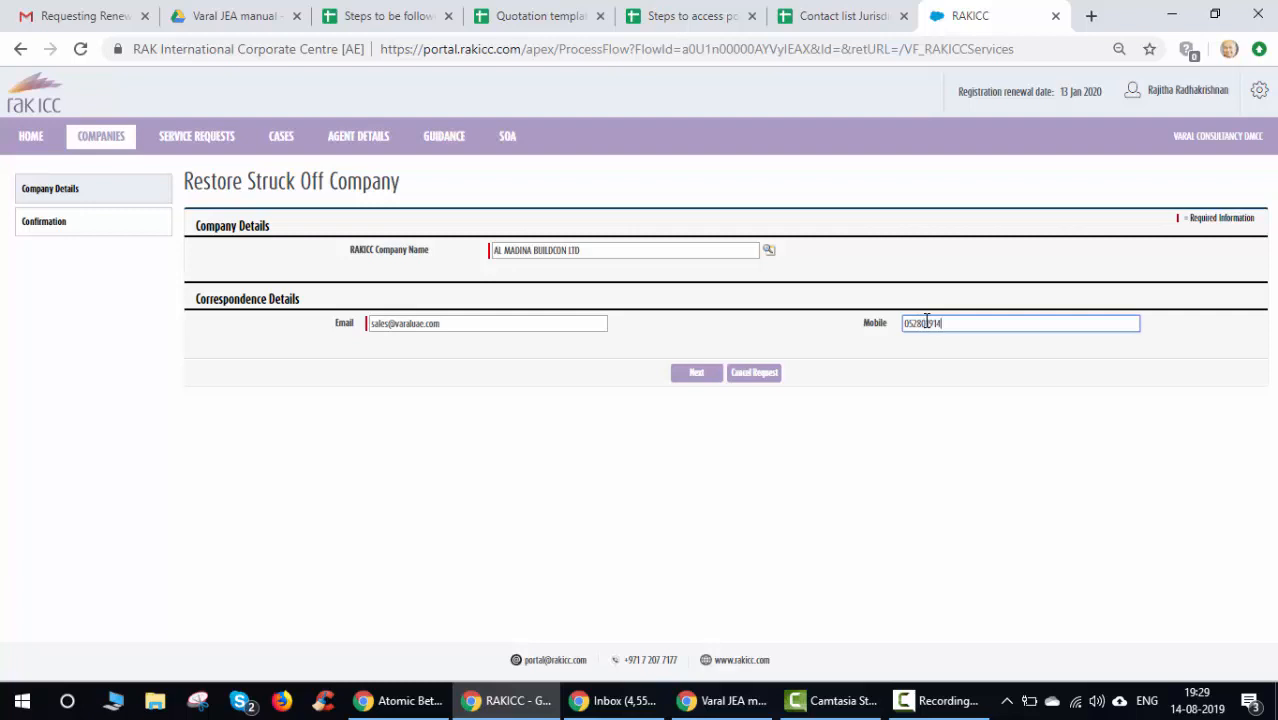
{"action": "left_click", "coordinate": [696, 374]}
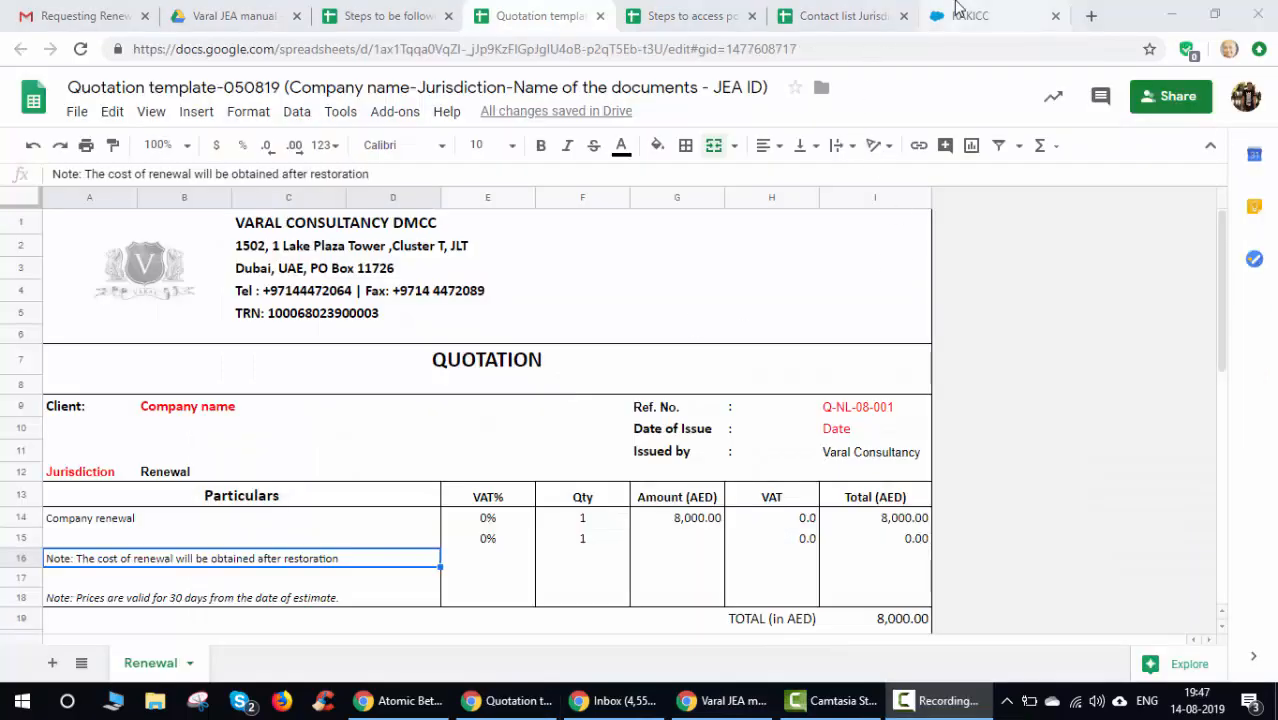
{"action": "key", "text": "ctrl+9"}
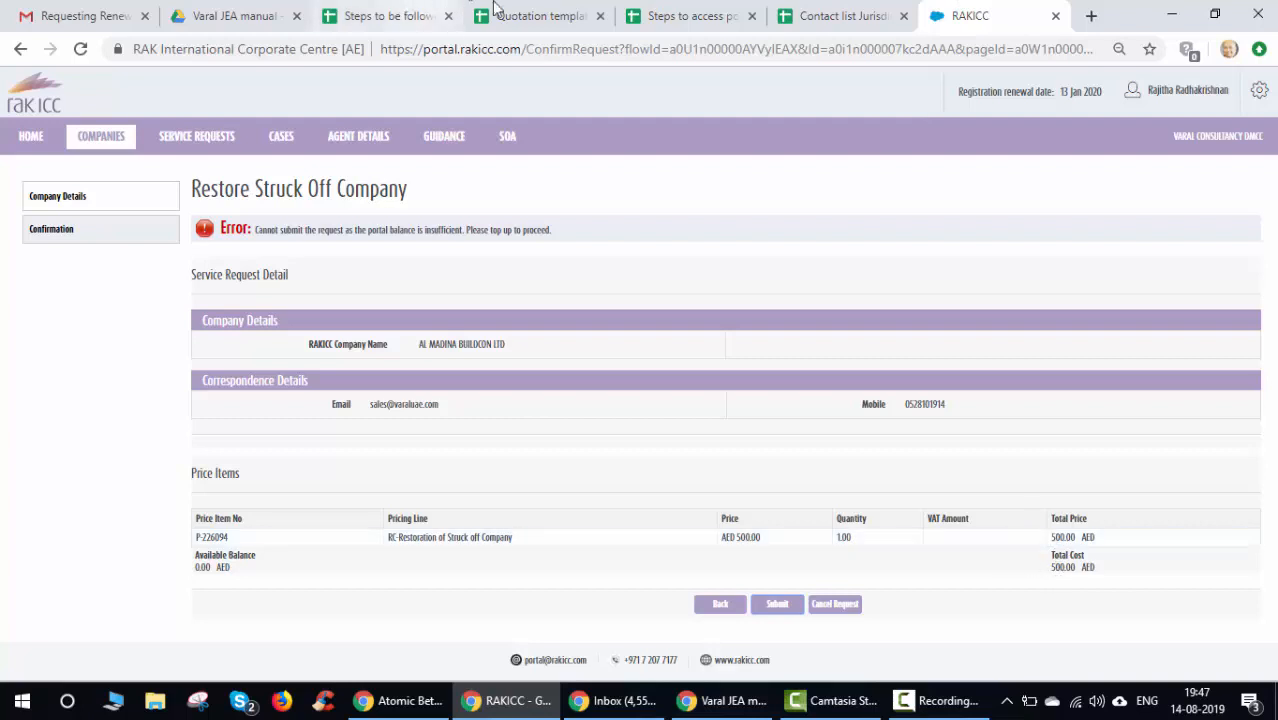
{"action": "left_click", "coordinate": [530, 16]}
Check the G14 renewal amount and add 'The cost of renewal will be obtained after restoration' in row 16
{"action": "left_click", "coordinate": [111, 524]}
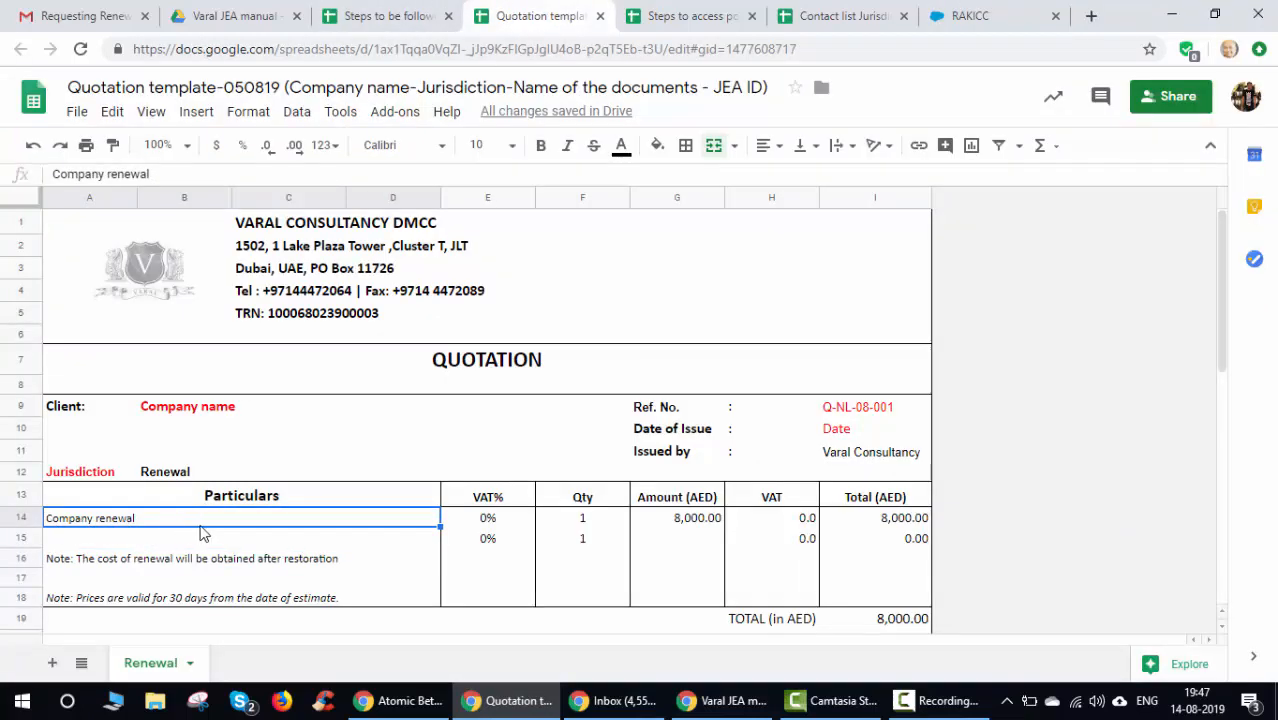
{"action": "left_click", "coordinate": [697, 522]}
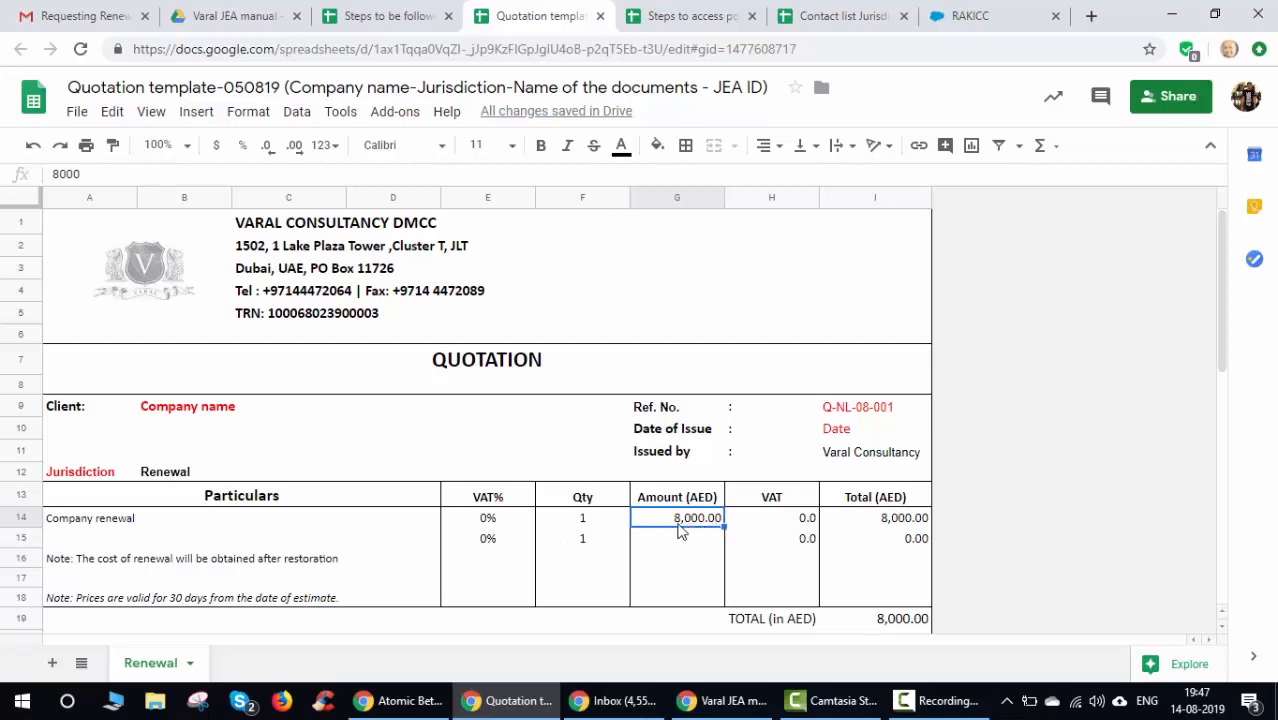
{"action": "scroll", "coordinate": [434, 493], "scroll_direction": "down", "scroll_amount": 1}
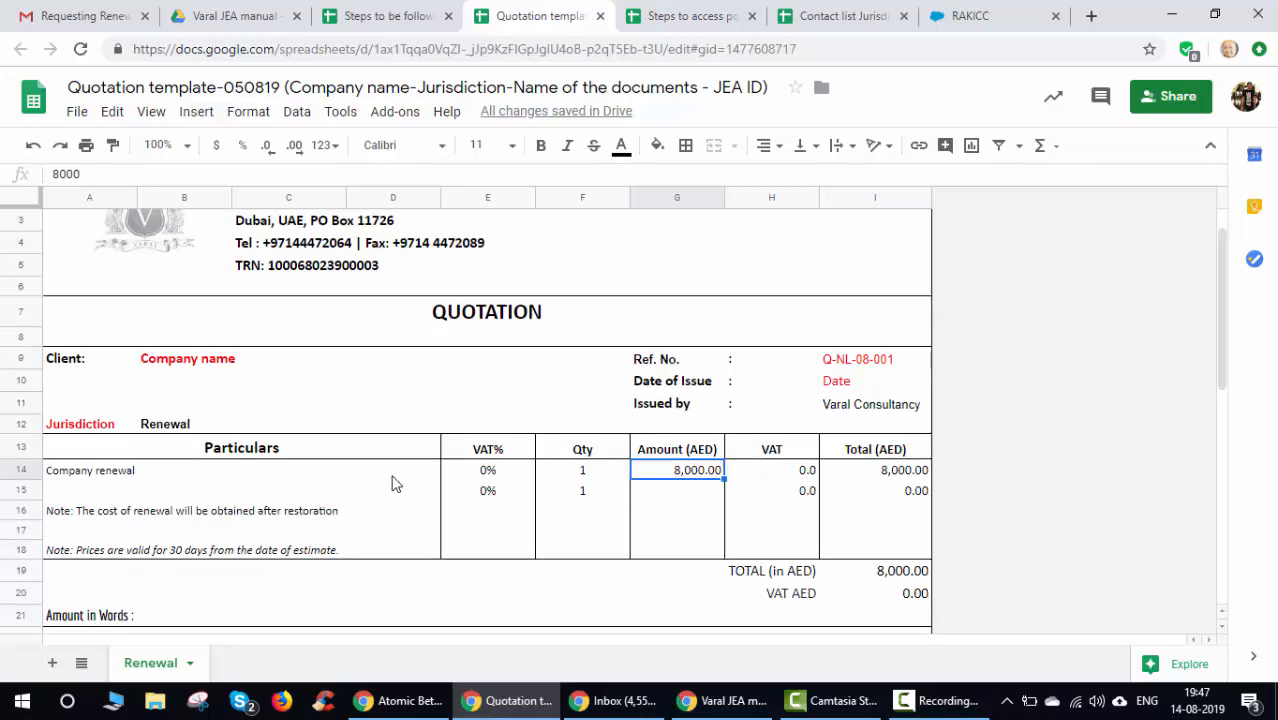
{"action": "scroll", "coordinate": [455, 476], "scroll_direction": "down", "scroll_amount": 3}
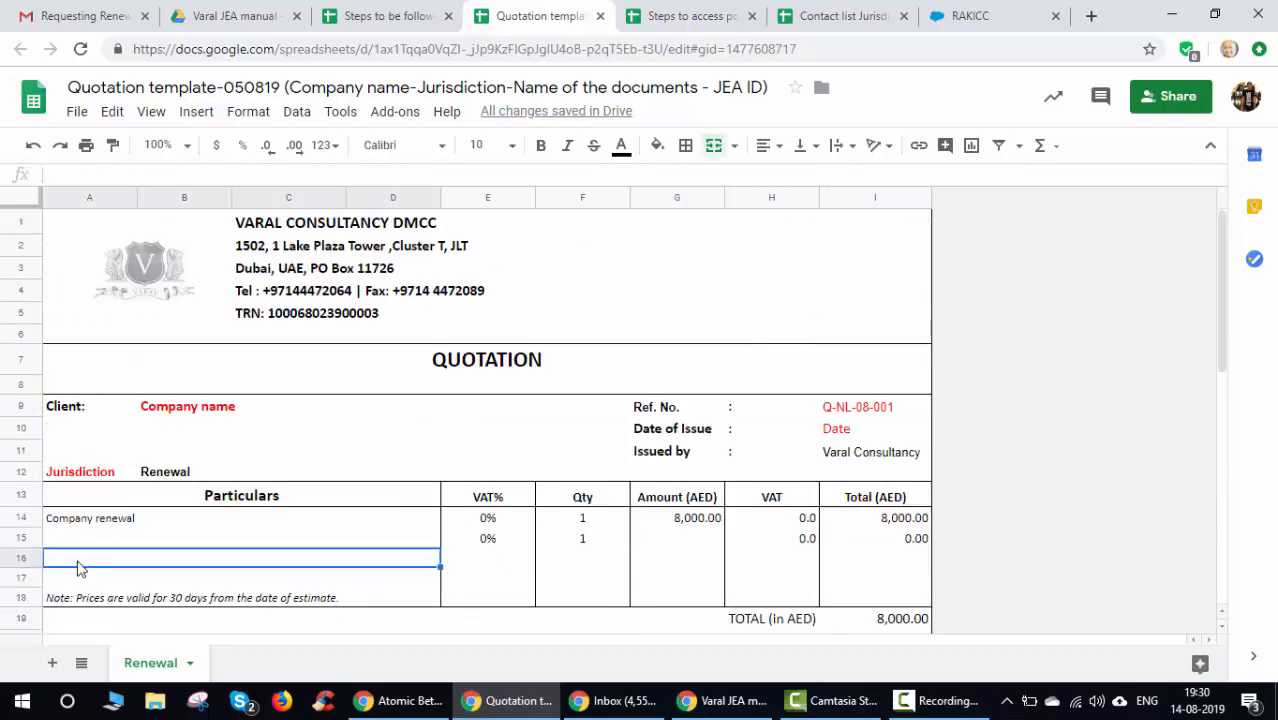
{"action": "type", "text": "N"}
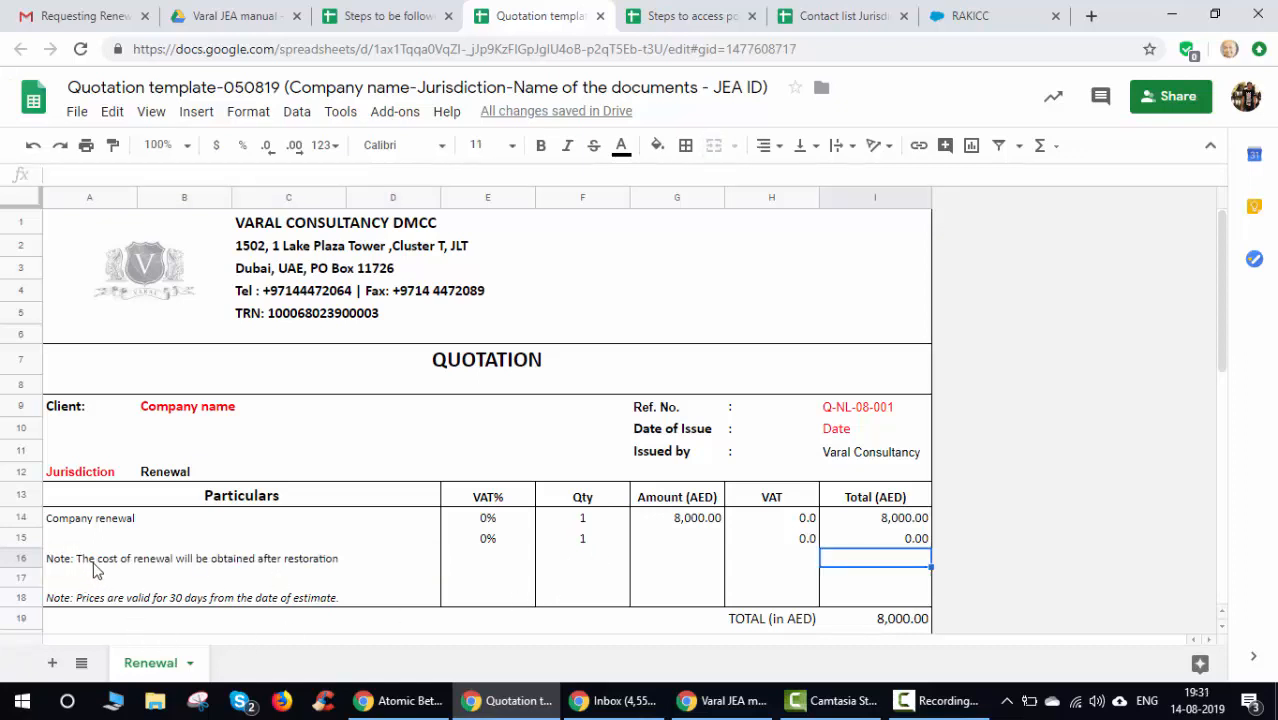
{"action": "left_click", "coordinate": [95, 562]}
{"action": "left_click", "coordinate": [970, 16]}
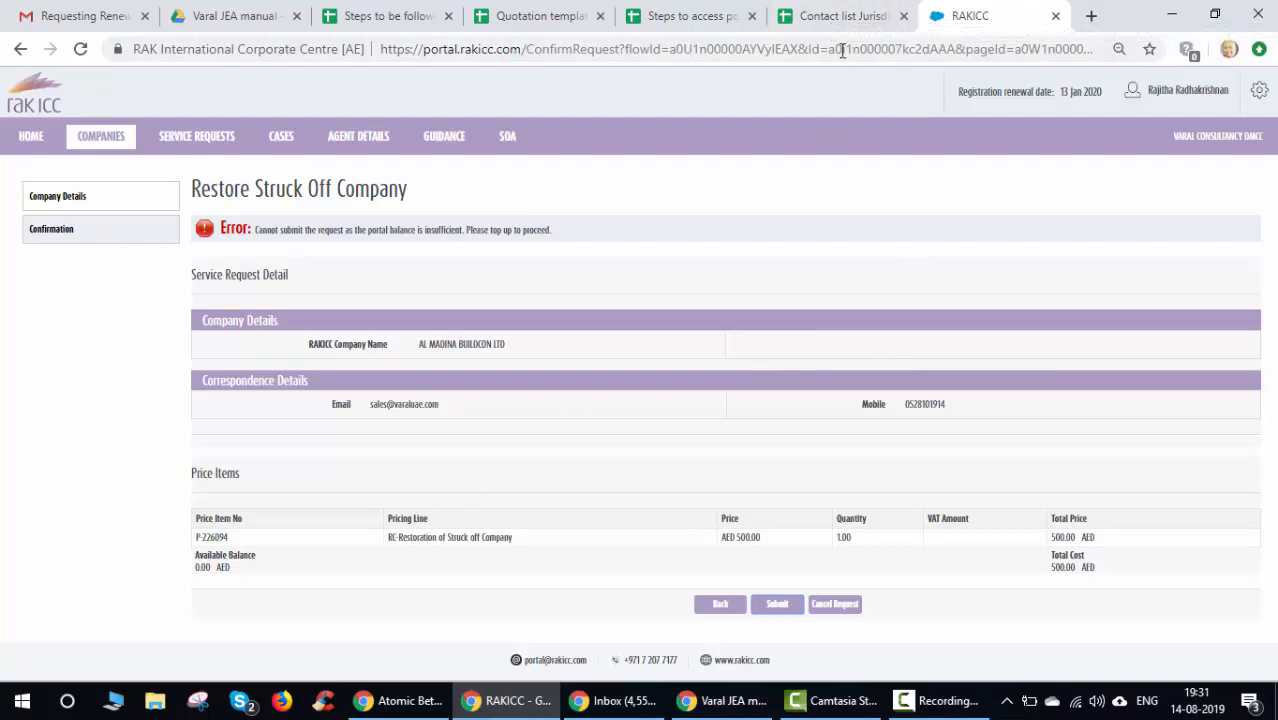
Open the jurisdiction contact list and look at the Portal table's RACK ICC entry
{"action": "left_click", "coordinate": [836, 15]}
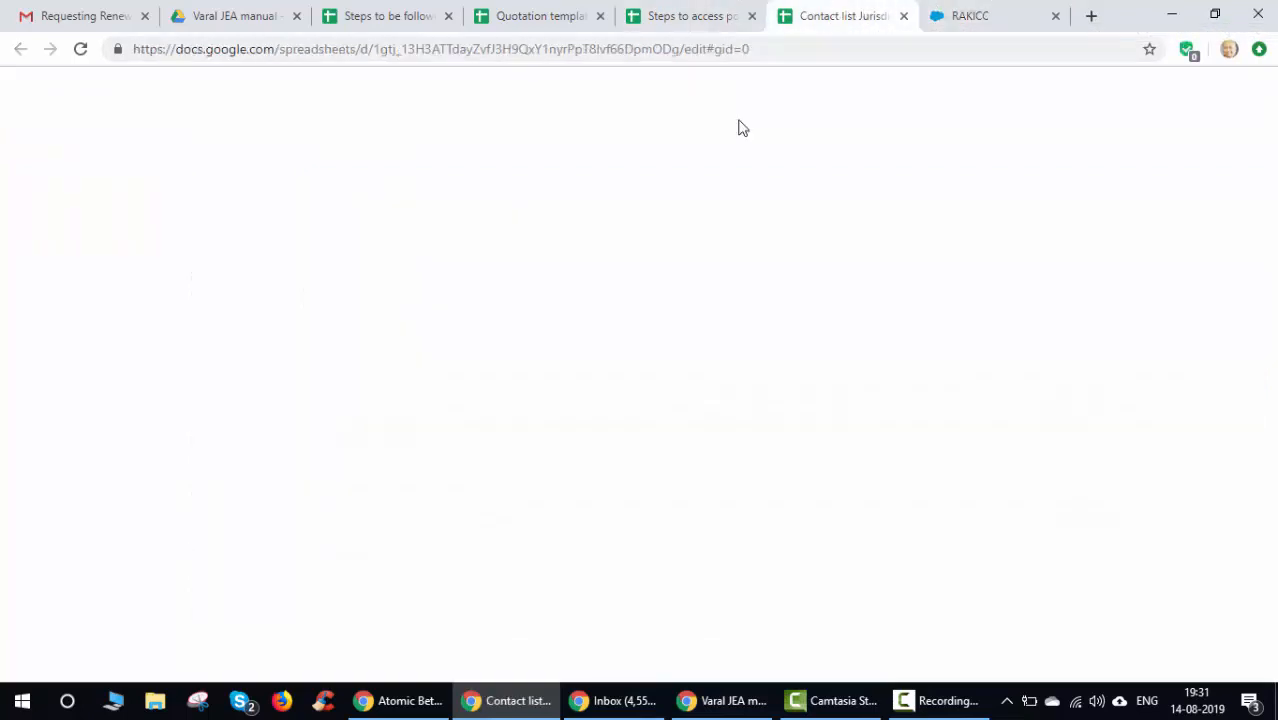
{"action": "left_click", "coordinate": [148, 334]}
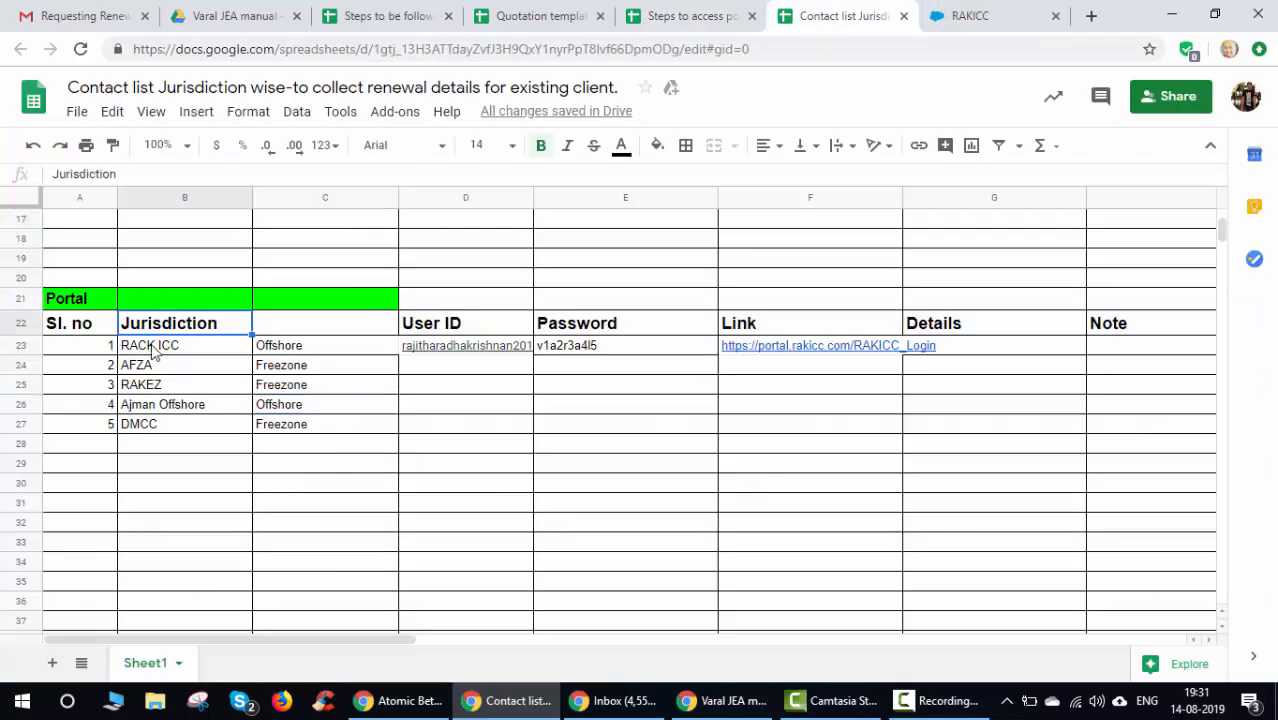
{"action": "left_click", "coordinate": [152, 346]}
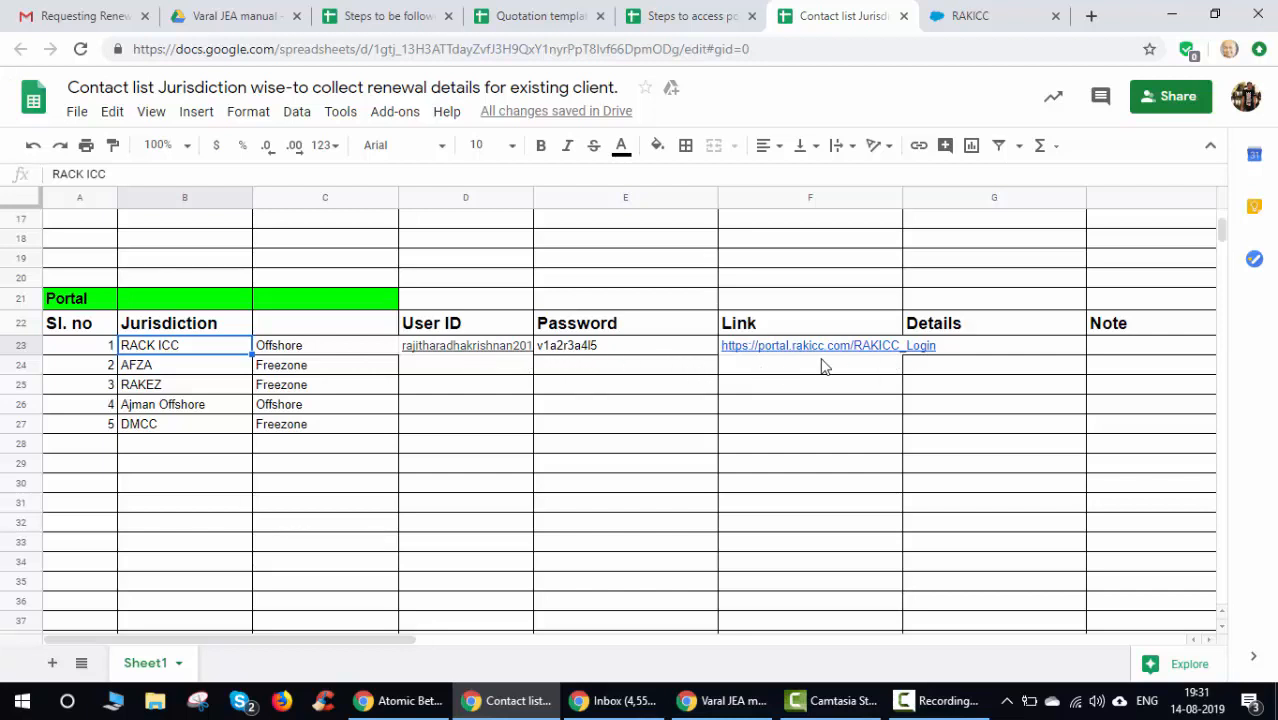
{"action": "left_click", "coordinate": [960, 20]}
{"action": "left_click", "coordinate": [830, 16]}
Go over the AFZA, RAKEZ, Ajman Offshore and DMCC entries in the Jurisdiction column
{"action": "left_click", "coordinate": [145, 386]}
{"action": "left_click", "coordinate": [146, 406]}
{"action": "left_click", "coordinate": [147, 426]}
{"action": "left_click", "coordinate": [148, 370]}
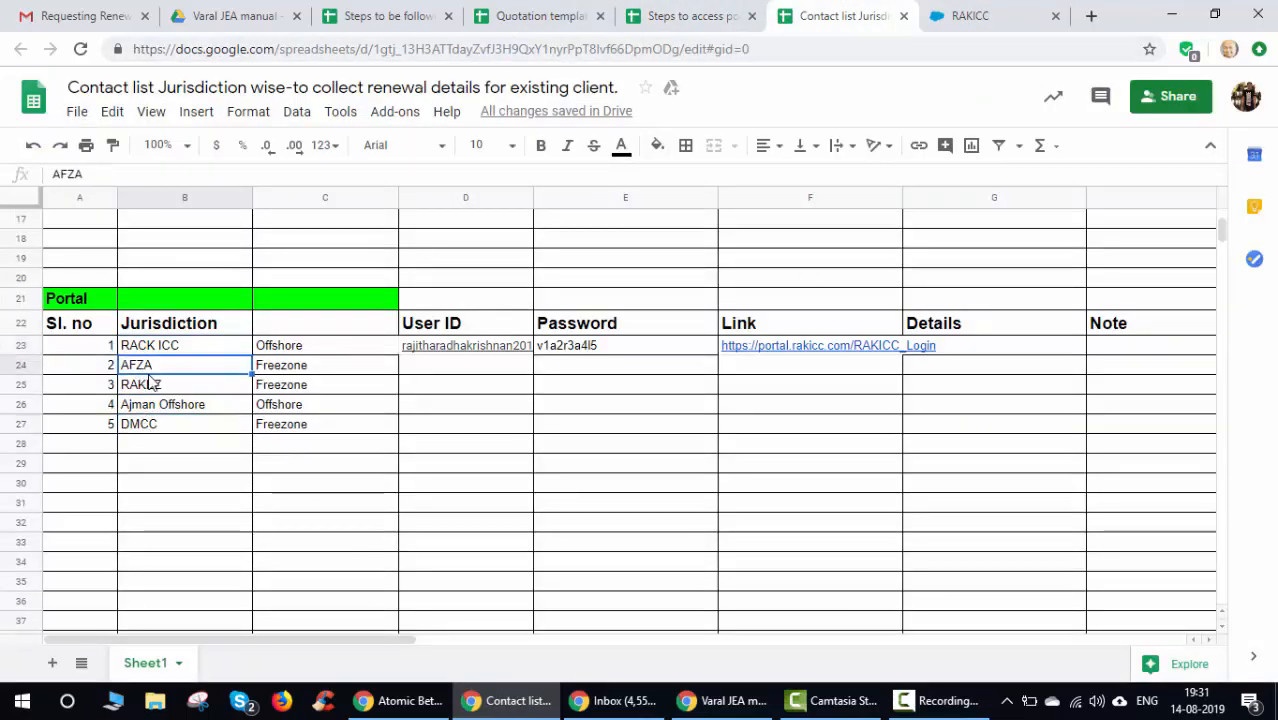
{"action": "left_click", "coordinate": [149, 388]}
{"action": "left_click", "coordinate": [151, 406]}
{"action": "left_click", "coordinate": [151, 426]}
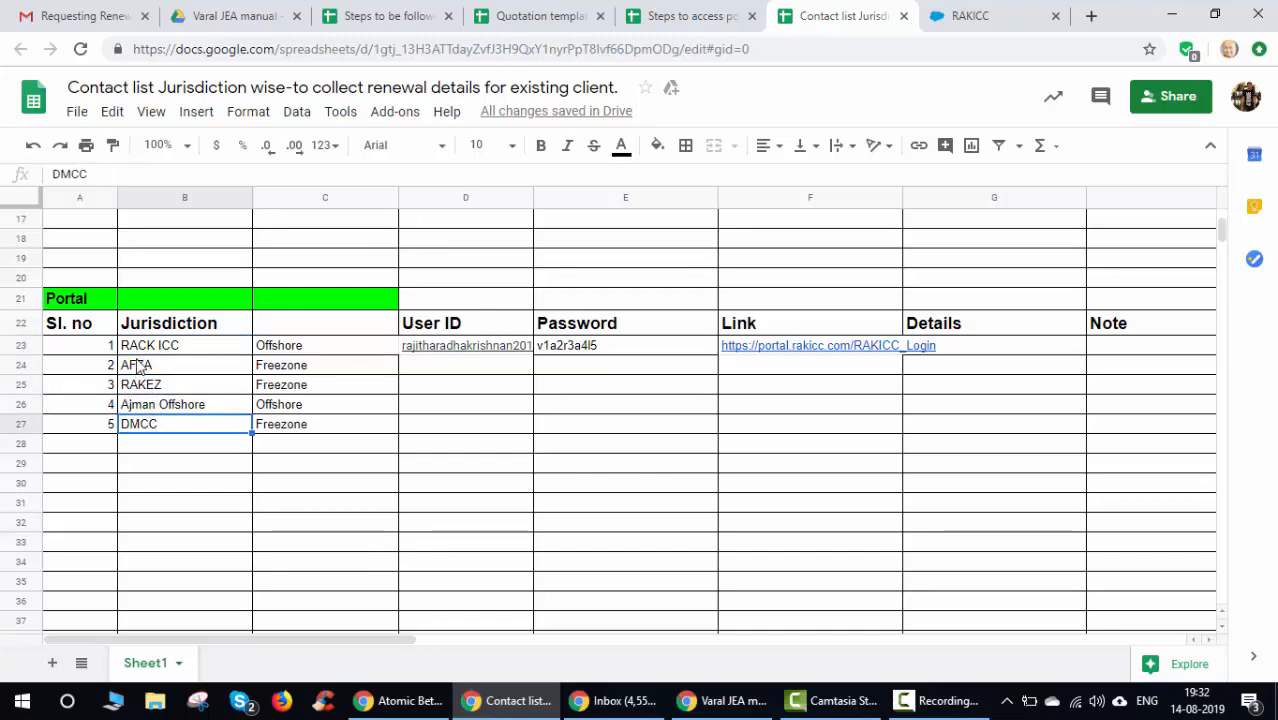
{"action": "scroll", "coordinate": [135, 410], "scroll_direction": "up", "scroll_amount": 5}
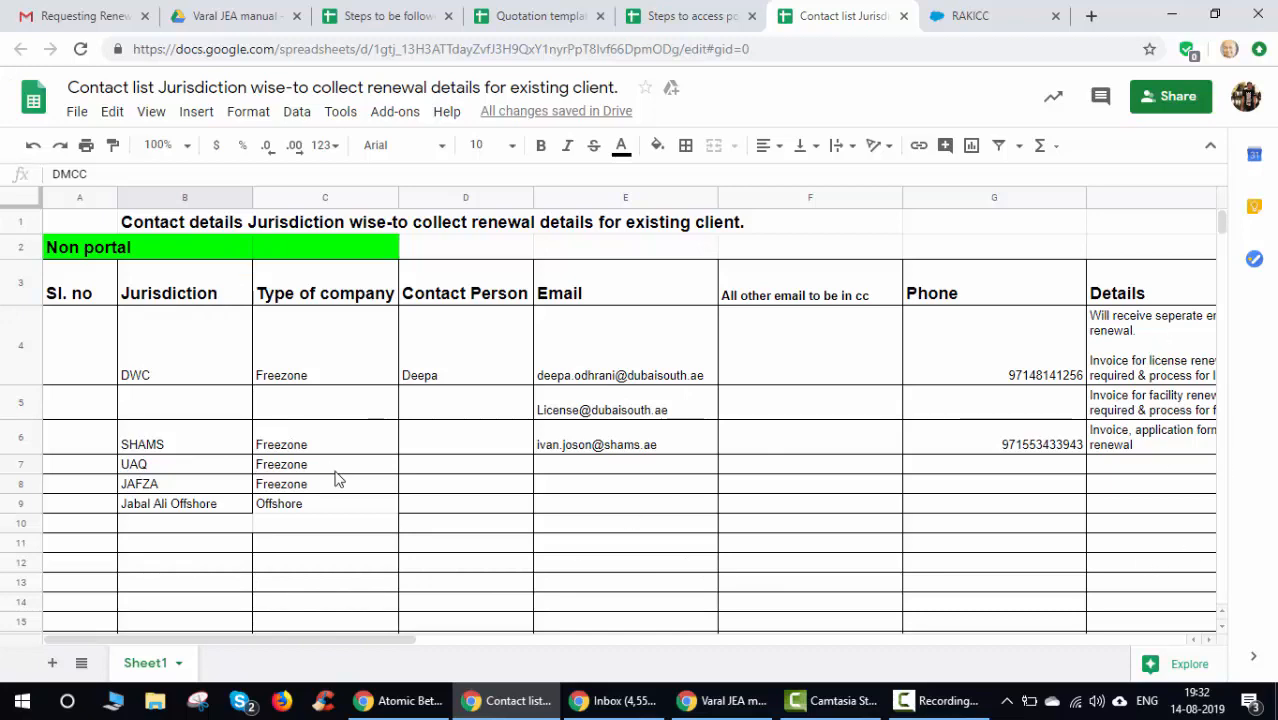
{"action": "scroll", "coordinate": [330, 470], "scroll_direction": "down", "scroll_amount": 4}
Review the Portal section again from RACK ICC through AFZA, RAKEZ, Ajman Offshore and DMCC
{"action": "left_click", "coordinate": [166, 447]}
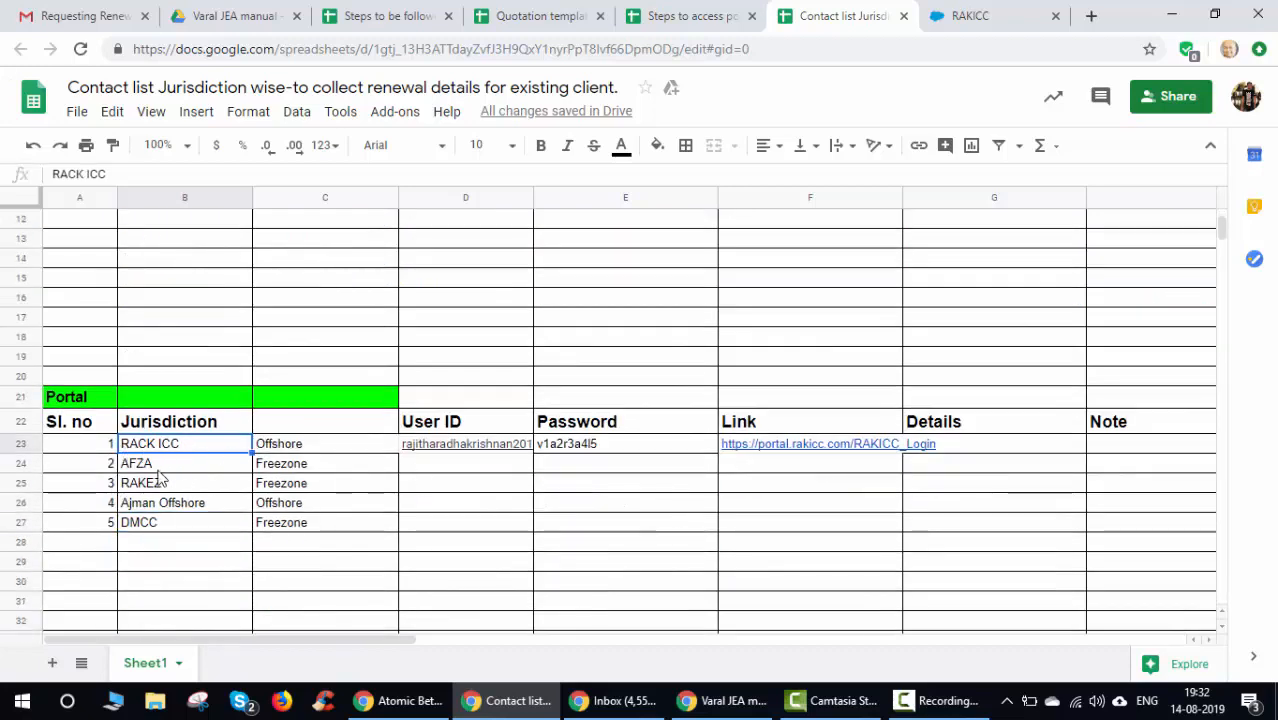
{"action": "left_click", "coordinate": [160, 466]}
{"action": "left_click", "coordinate": [162, 502]}
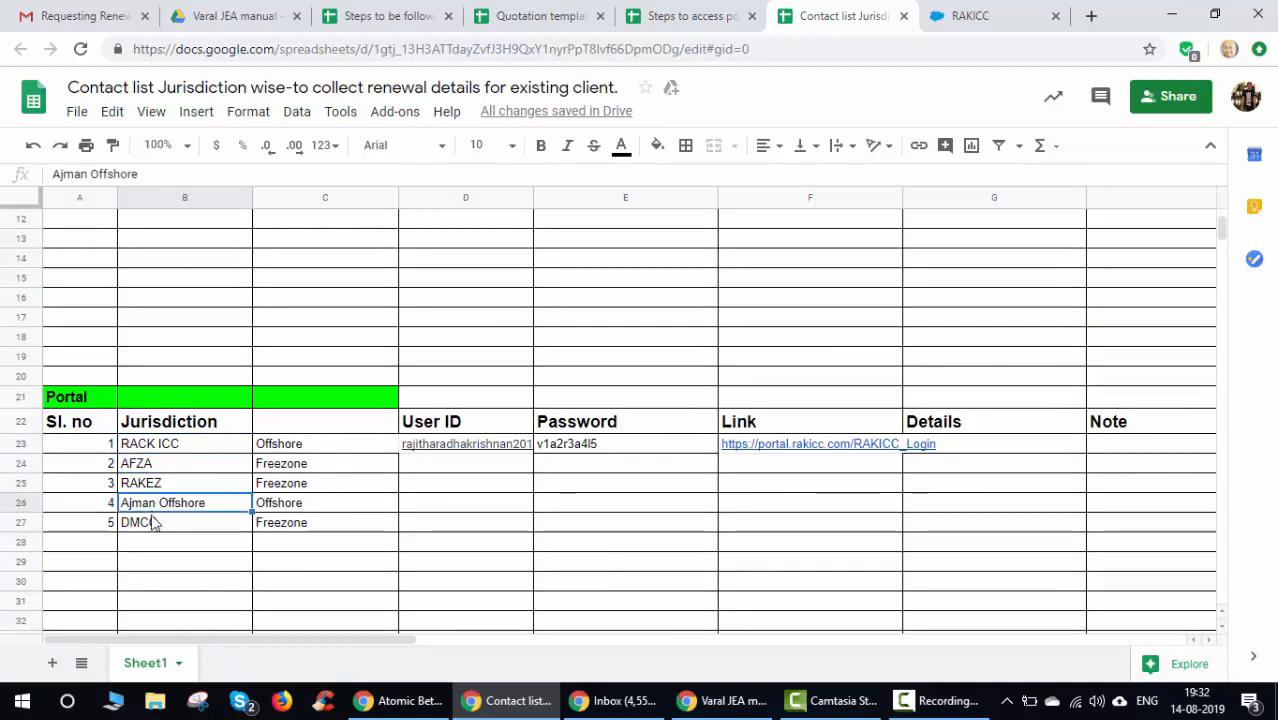
{"action": "left_click", "coordinate": [160, 521], "text": "shift"}
{"action": "left_click", "coordinate": [79, 396]}
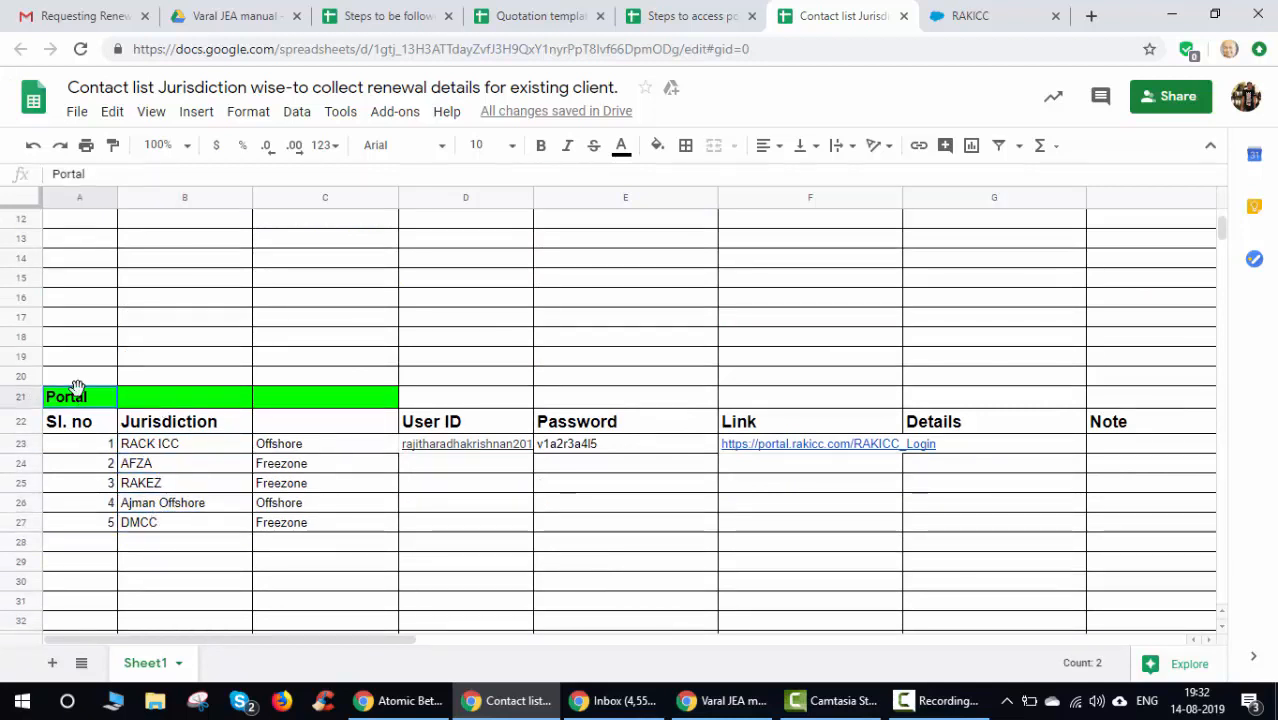
{"action": "left_click", "coordinate": [172, 468]}
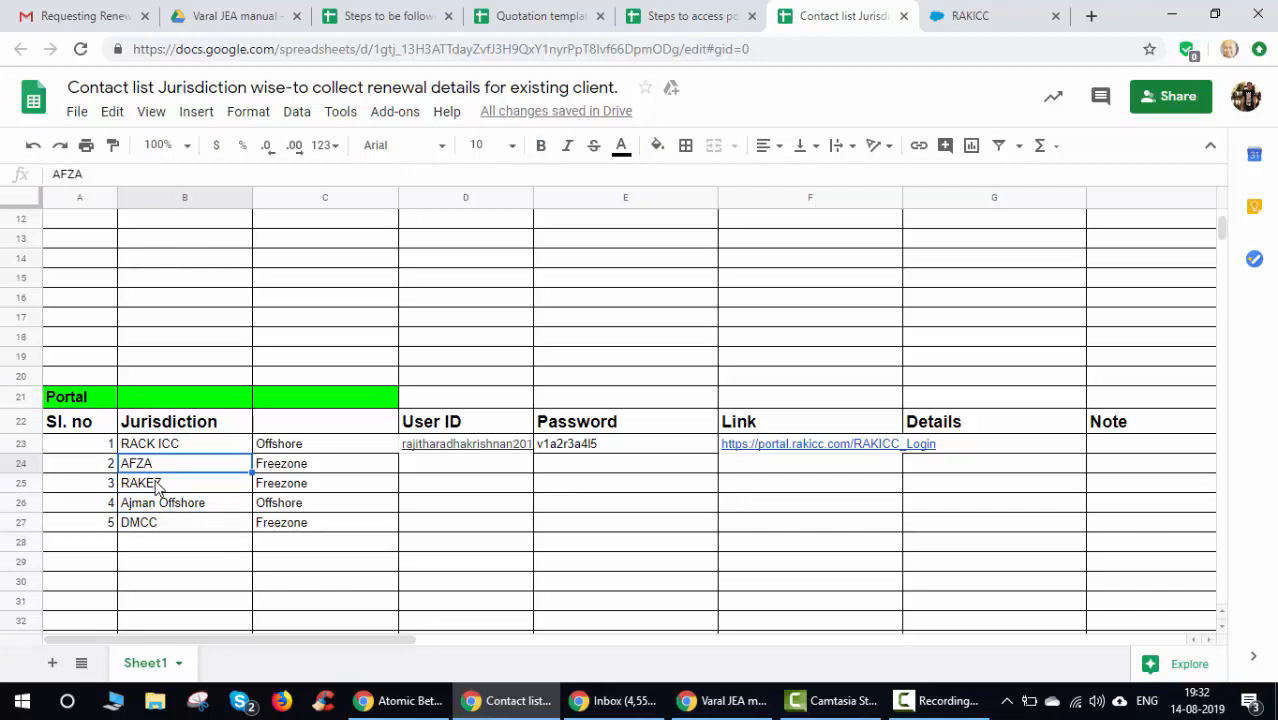
{"action": "left_click", "coordinate": [157, 485]}
{"action": "left_click", "coordinate": [161, 503]}
{"action": "left_click", "coordinate": [161, 524]}
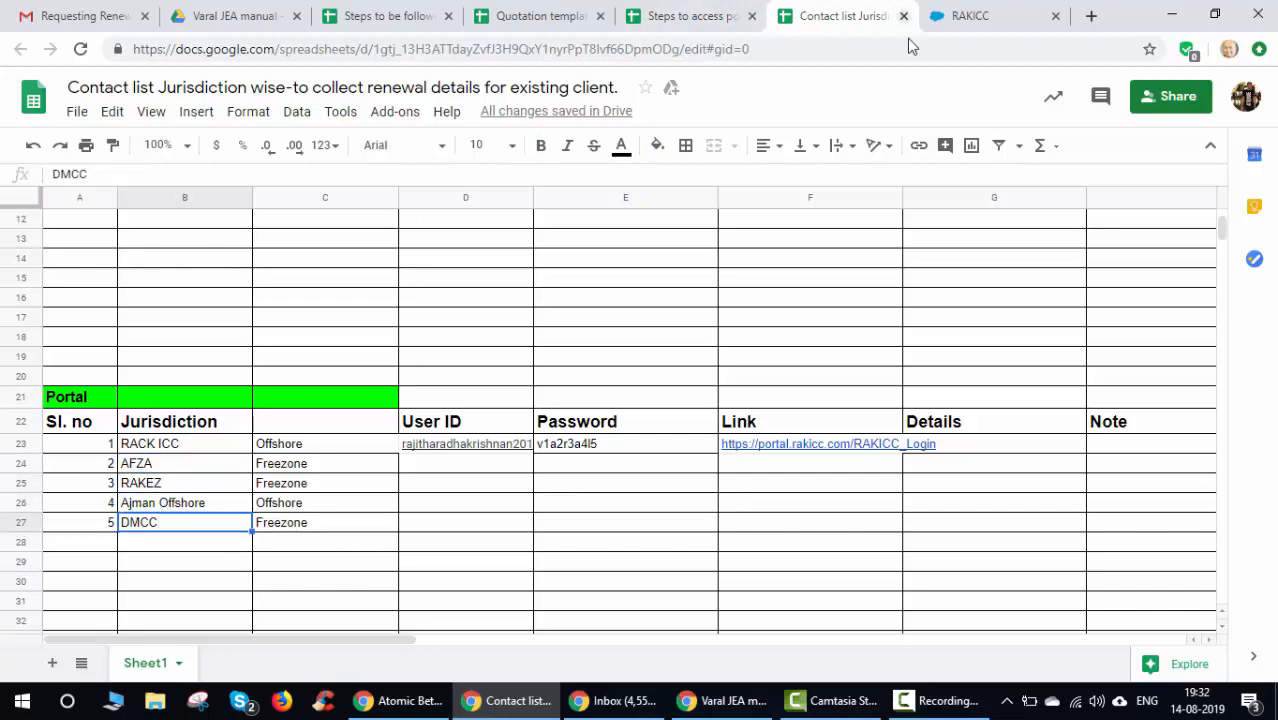